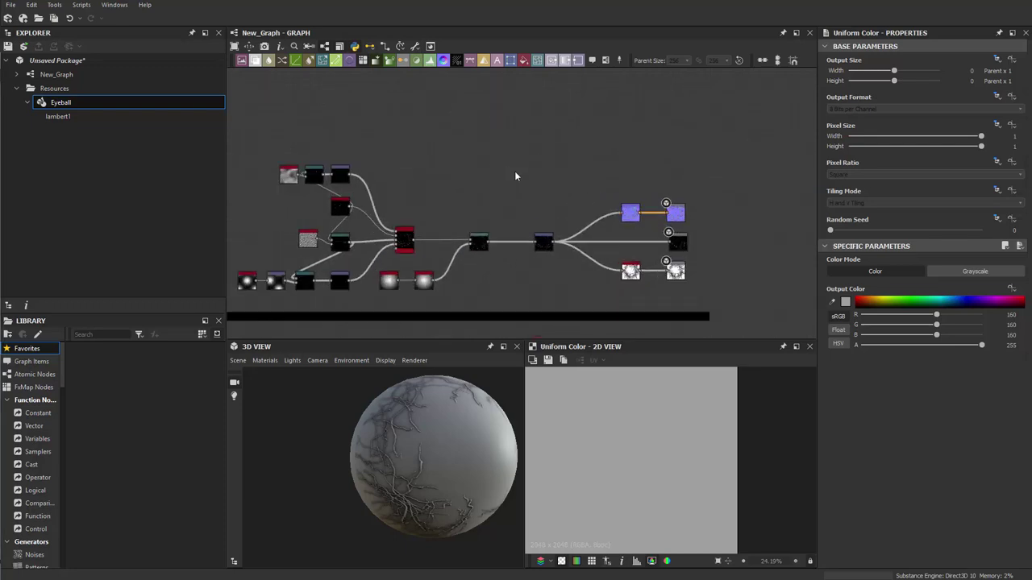
# Examine the vein node network and the vein detail on the eyeball at close range in the 3D preview.
pyautogui.scroll(-5, 514, 171)
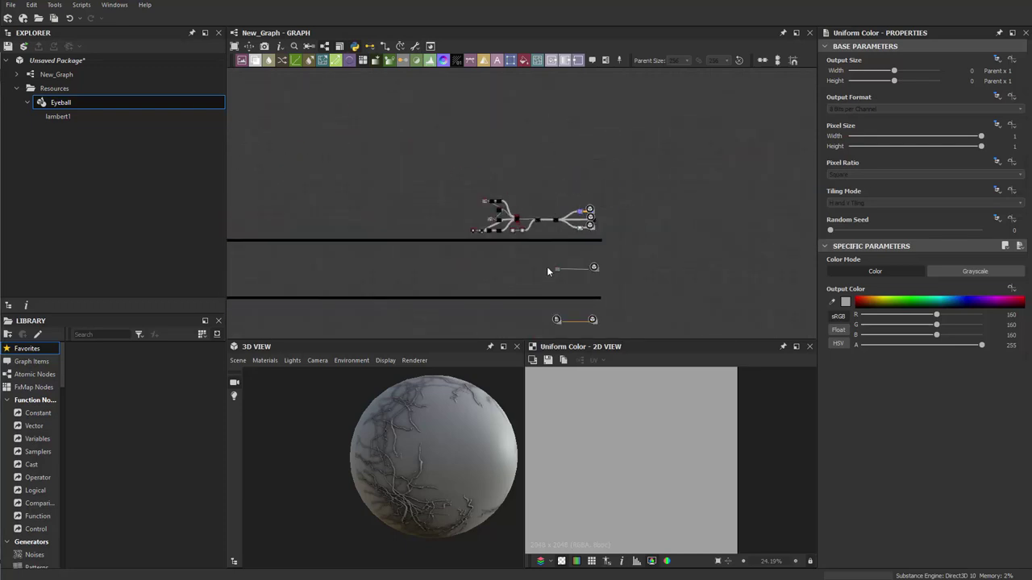
pyautogui.scroll(4, 545, 259)
pyautogui.moveTo(352, 111); pyautogui.dragTo(380, 164, button='middle')
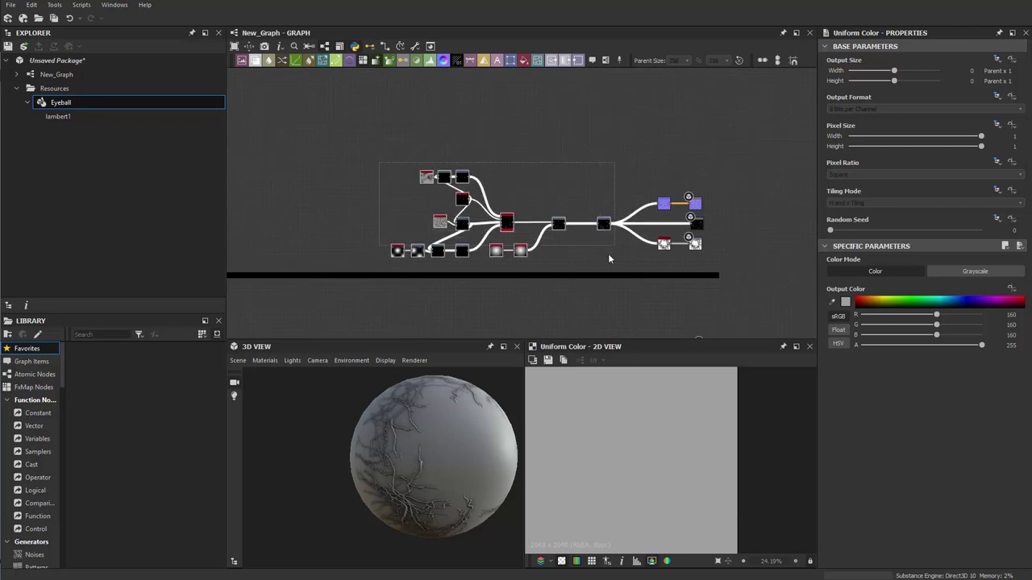
pyautogui.moveTo(566, 262); pyautogui.dragTo(562, 259)
pyautogui.scroll(6, 553, 251)
pyautogui.moveTo(584, 162); pyautogui.dragTo(376, 160)
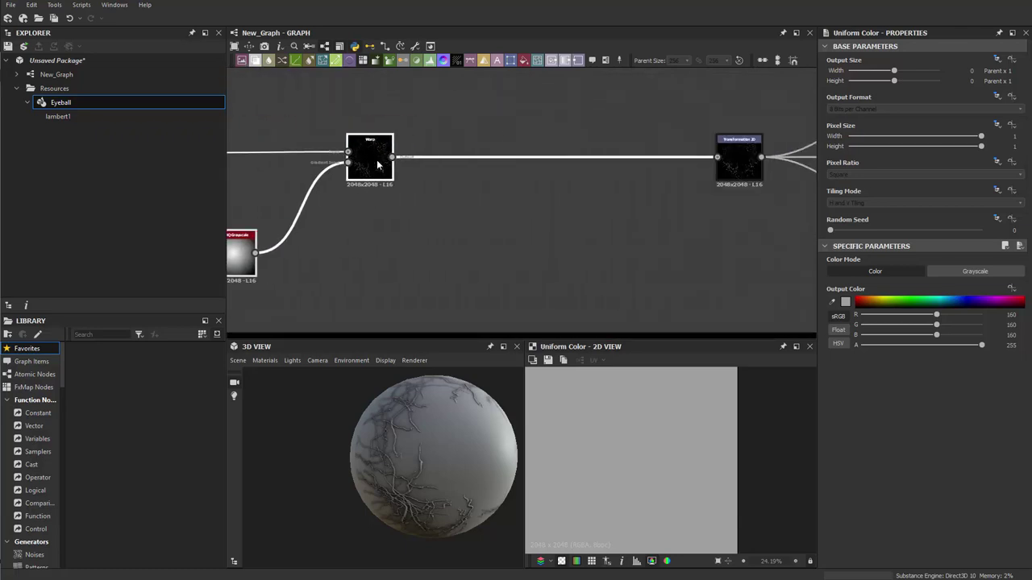
pyautogui.scroll(1, 522, 175)
pyautogui.moveTo(522, 175); pyautogui.dragTo(542, 236, button='middle')
pyautogui.scroll(4, 498, 270)
pyautogui.moveTo(400, 462); pyautogui.dragTo(415, 498)
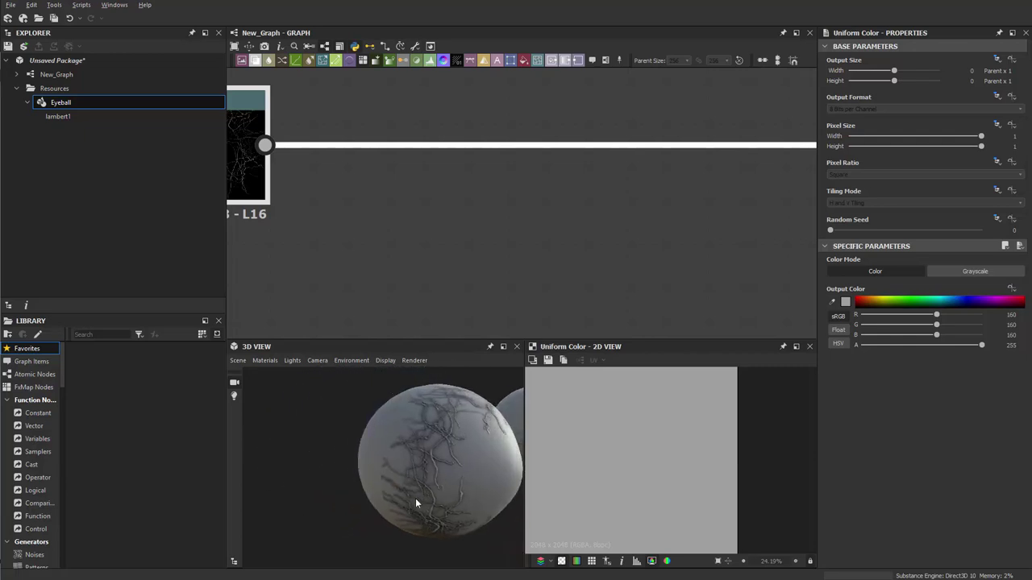
pyautogui.scroll(2, 425, 476)
pyautogui.scroll(5, 426, 476)
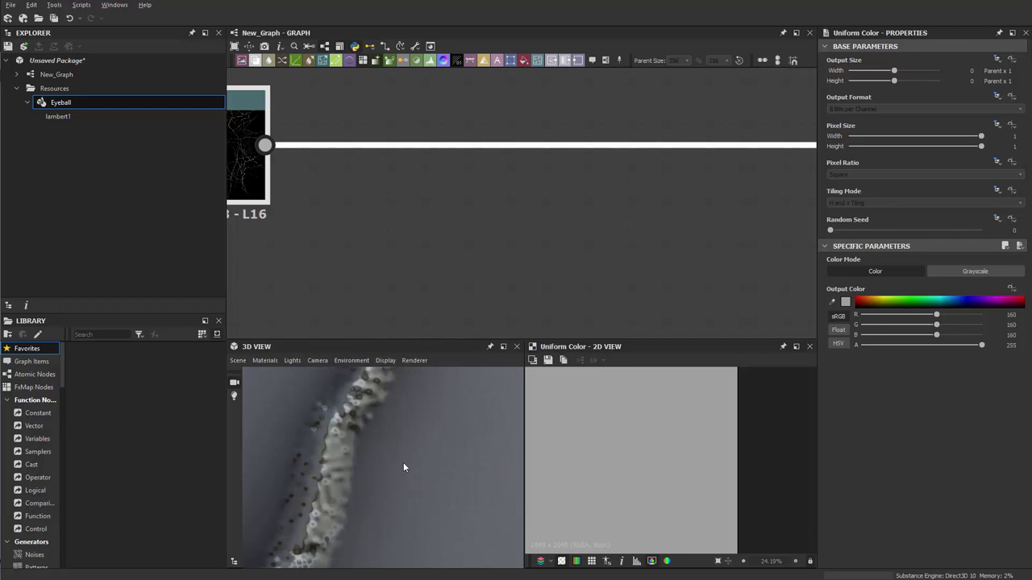
pyautogui.scroll(-5, 386, 483)
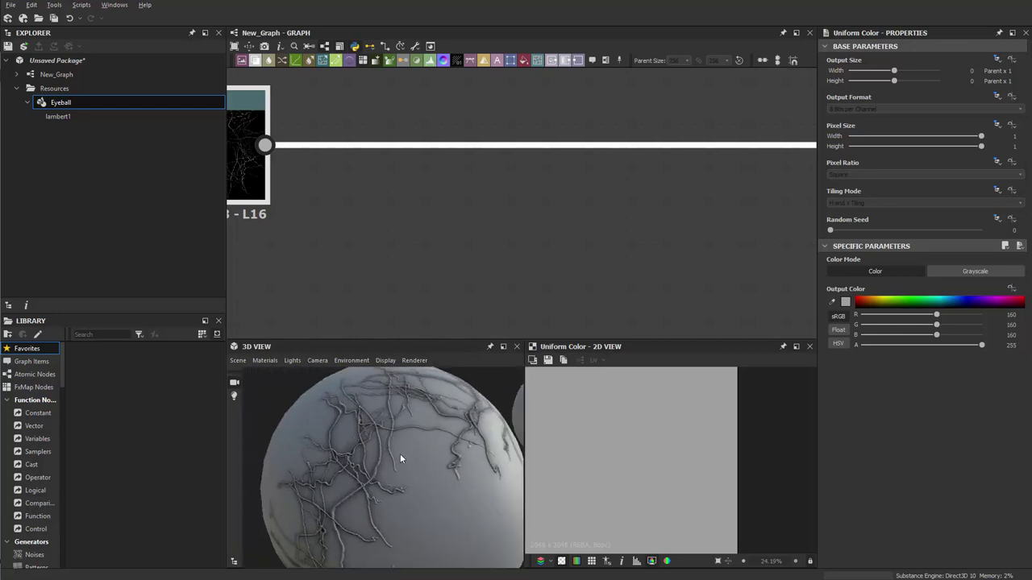
# Add a Blur HQ Grayscale node after the Warp node and feed the Warp output into its grayscale input.
pyautogui.press('space')
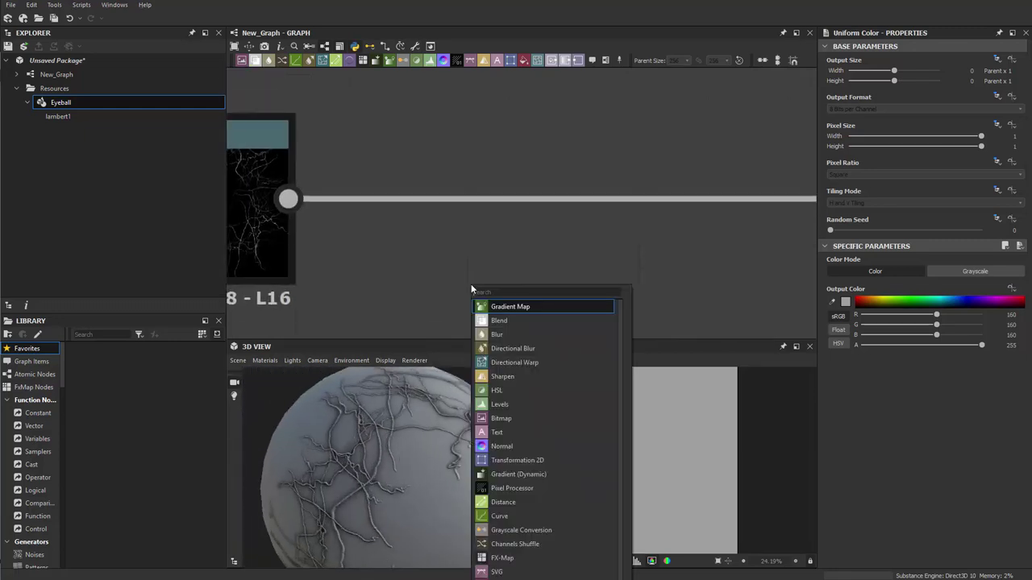
pyautogui.write('b')
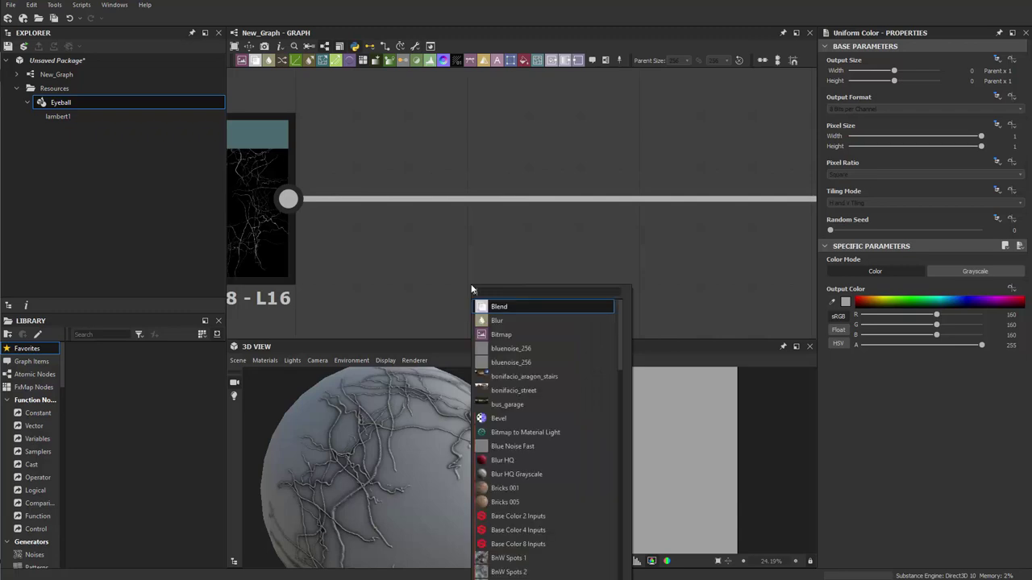
pyautogui.write('lur')
pyautogui.press('Down')
pyautogui.press('Down')
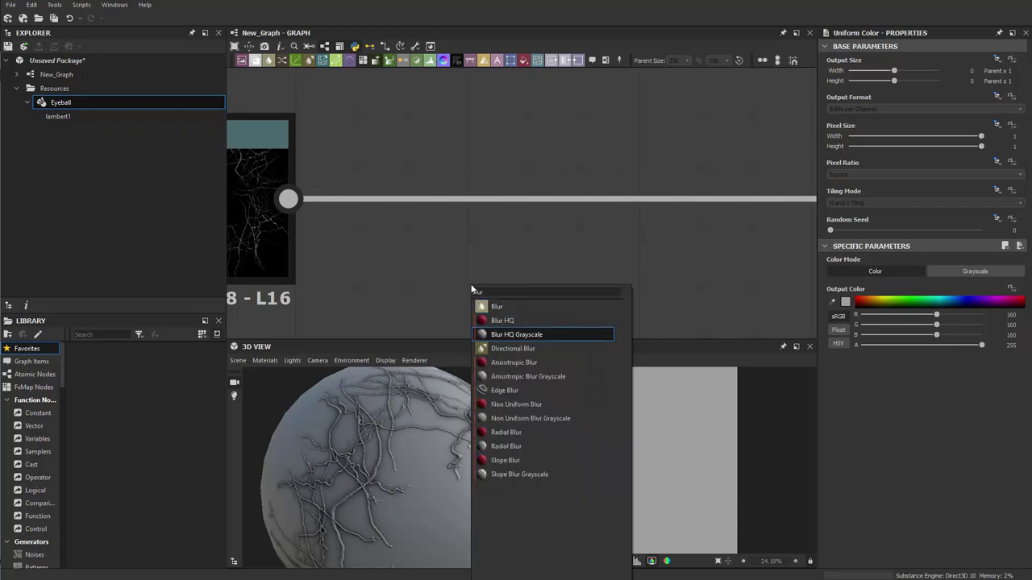
pyautogui.press('Return')
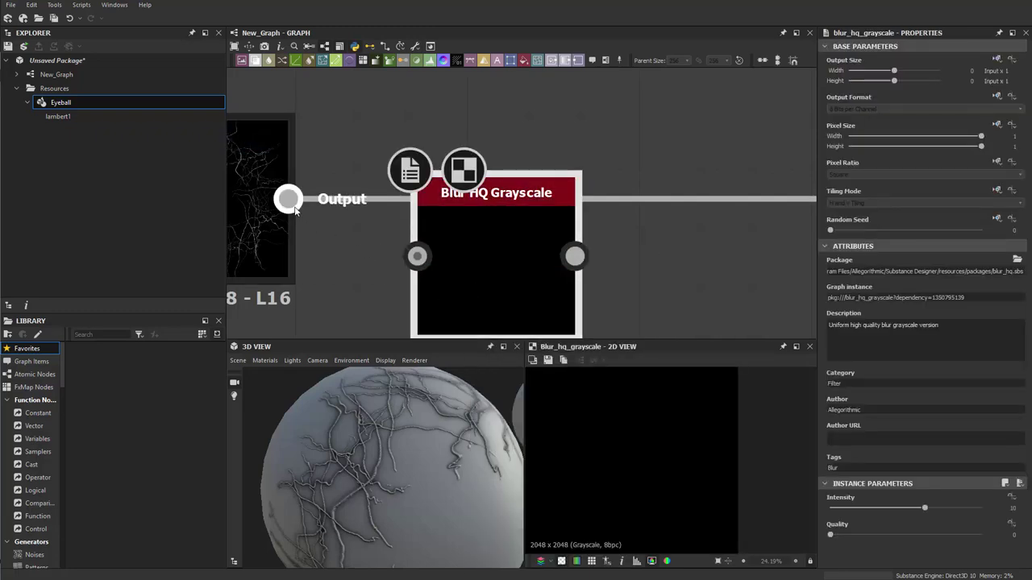
pyautogui.moveTo(288, 200); pyautogui.dragTo(417, 256)
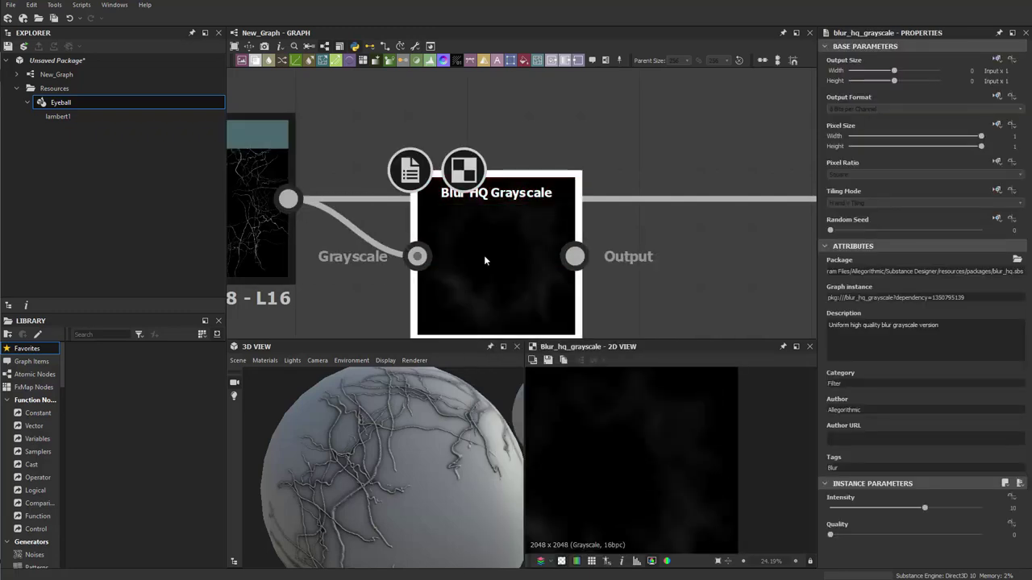
# Set the blur intensity to 1.19 and connect the Blur HQ Grayscale output to the final Transformation 2D node's input.
pyautogui.click(838, 508)
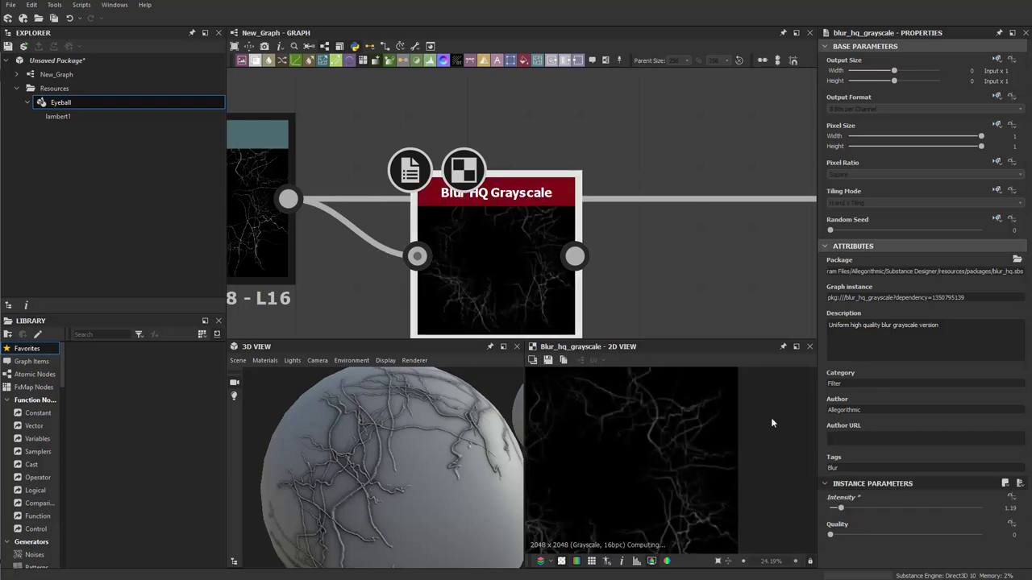
pyautogui.scroll(-3, 649, 302)
pyautogui.moveTo(653, 297); pyautogui.dragTo(429, 257, button='middle')
pyautogui.scroll(-2, 429, 257)
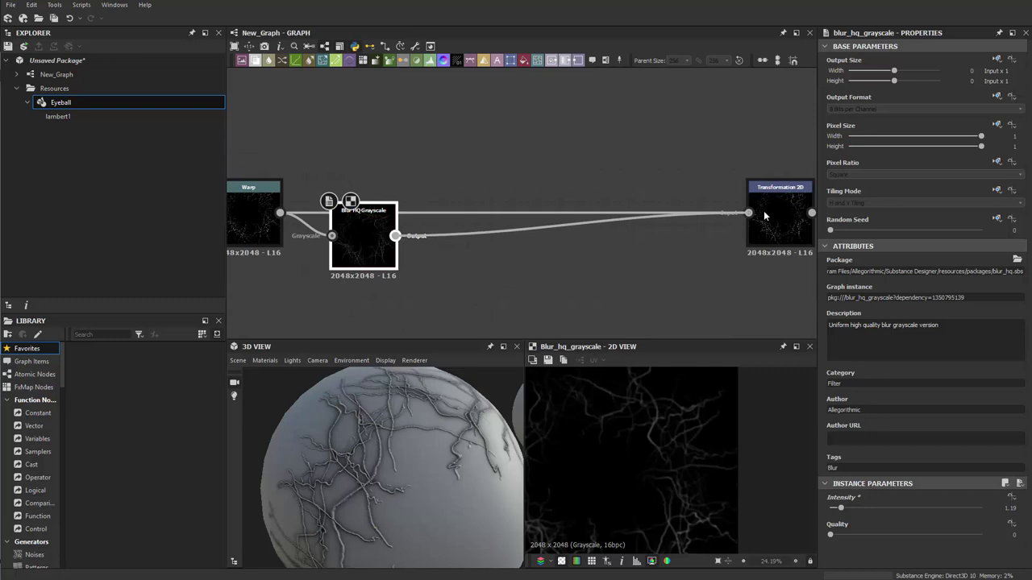
pyautogui.moveTo(764, 215); pyautogui.dragTo(760, 215)
# Line up the Blur HQ Grayscale node with the Warp node and set its intensity to 0.23.
pyautogui.scroll(3, 525, 256)
pyautogui.moveTo(422, 249); pyautogui.dragTo(642, 209, button='middle')
pyautogui.moveTo(472, 186); pyautogui.dragTo(471, 146)
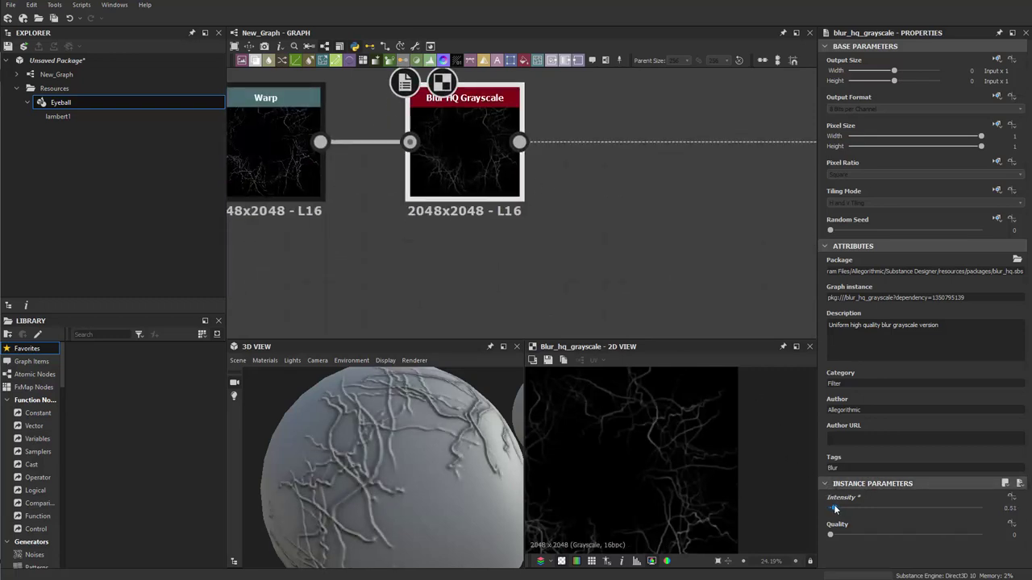
pyautogui.scroll(3, 384, 494)
pyautogui.scroll(-6, 384, 494)
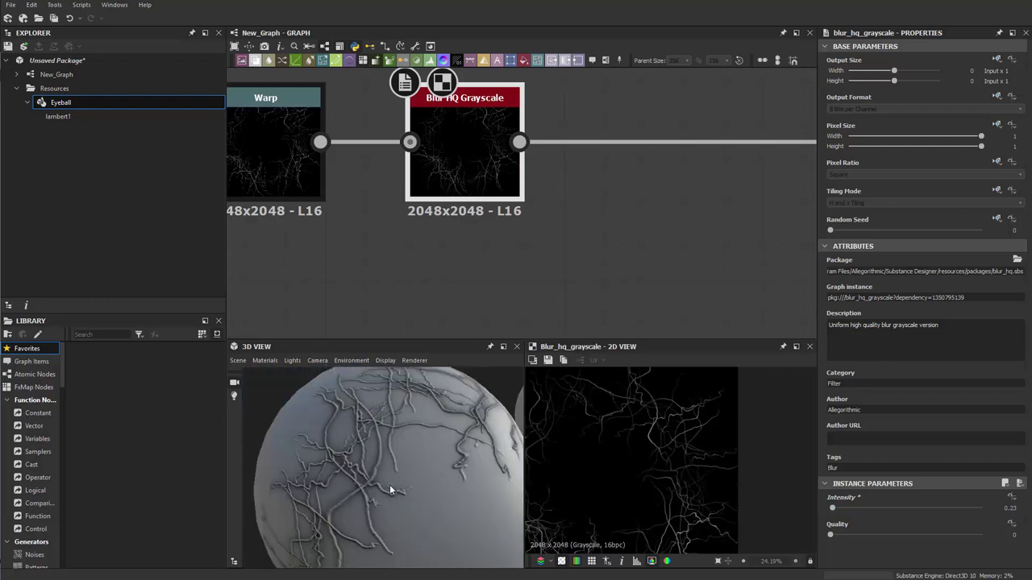
# Inspect the veins closely on the eyeball and preview the lower Transformation 2D pattern that feeds Splatter Circular.
pyautogui.moveTo(391, 487); pyautogui.dragTo(374, 439)
pyautogui.scroll(5, 376, 443)
pyautogui.scroll(2, 373, 472)
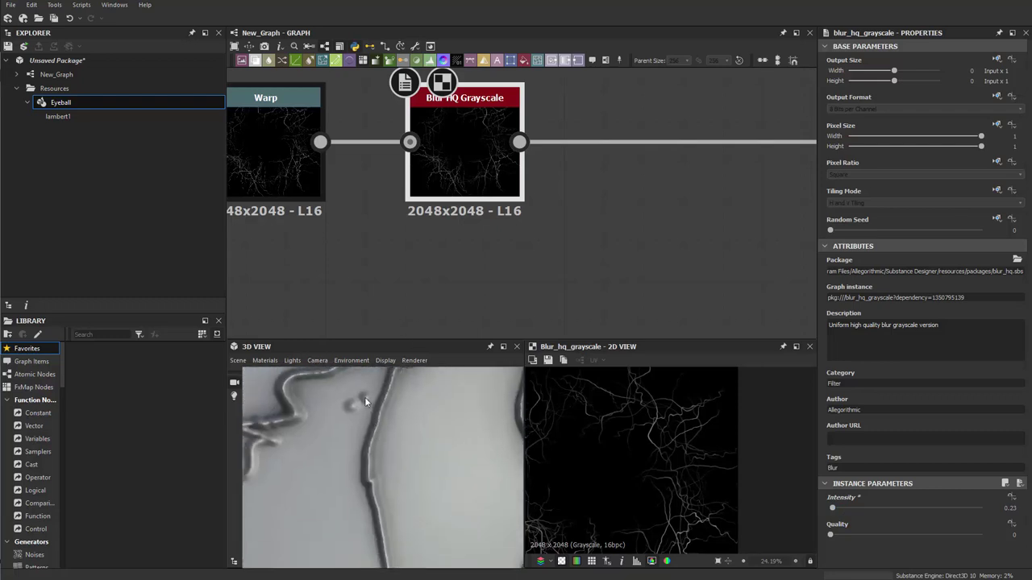
pyautogui.moveTo(353, 284); pyautogui.dragTo(751, 300, button='middle')
pyautogui.moveTo(282, 240); pyautogui.dragTo(602, 263, button='middle')
pyautogui.scroll(-5, 428, 252)
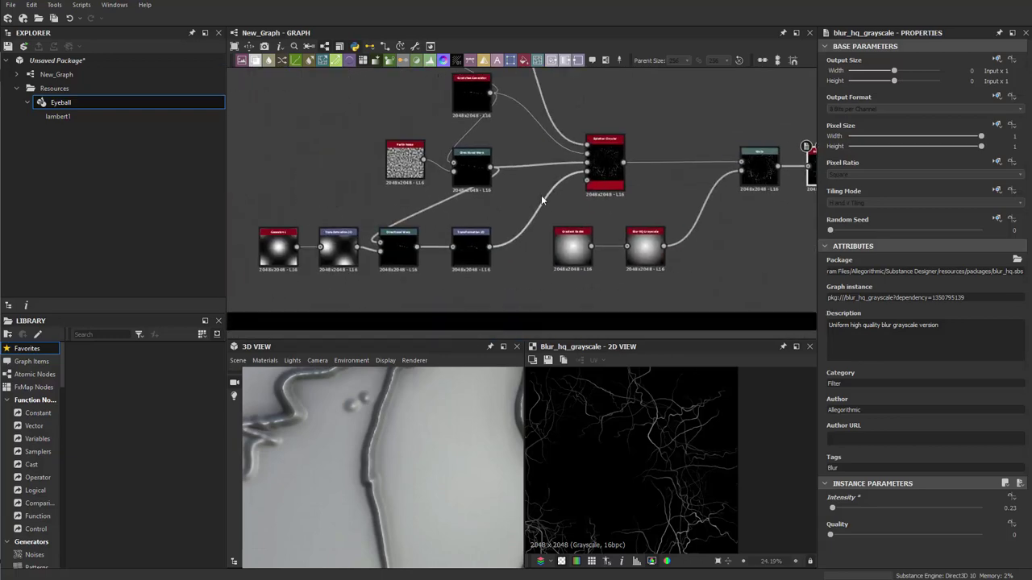
pyautogui.scroll(7, 484, 234)
pyautogui.doubleClick(475, 235)
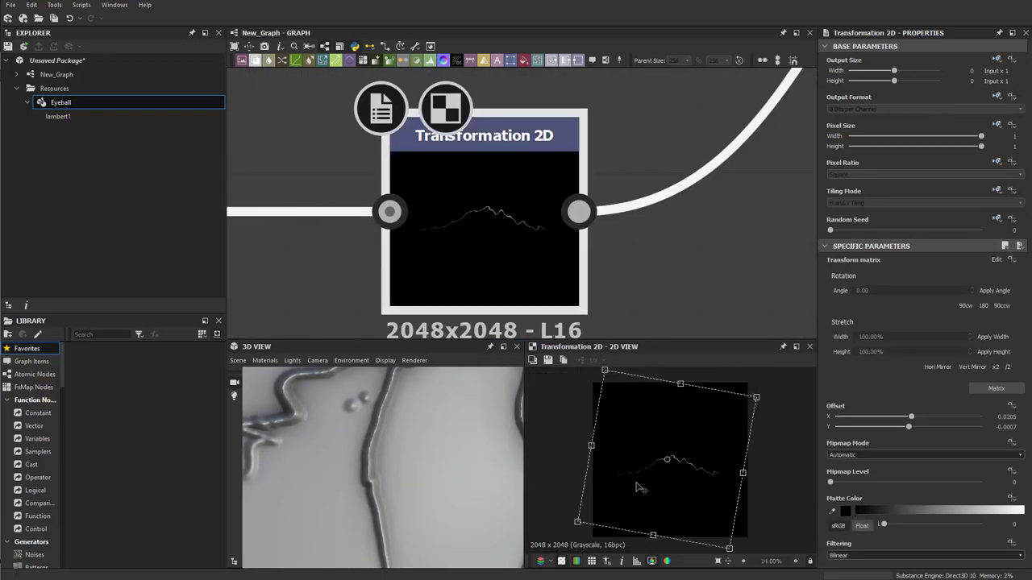
pyautogui.scroll(2, 662, 401)
pyautogui.moveTo(541, 202); pyautogui.dragTo(505, 300, button='middle')
pyautogui.moveTo(719, 392); pyautogui.dragTo(728, 428, button='middle')
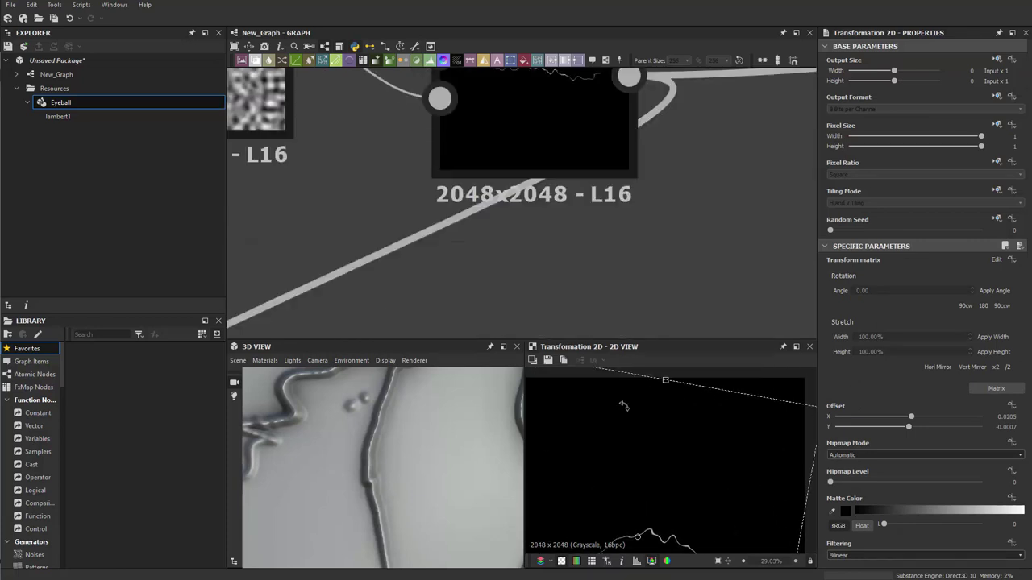
pyautogui.scroll(-1, 707, 454)
pyautogui.moveTo(706, 454)
pyautogui.mouseDown(button='middle')
pyautogui.moveTo(726, 384)
pyautogui.moveTo(718, 441)
pyautogui.mouseUp(button='middle')
# Preview the Scratches Generator output and the upper Transformation 2D pattern to compare their line shapes.
pyautogui.moveTo(558, 173); pyautogui.dragTo(575, 344, button='middle')
pyautogui.moveTo(641, 88); pyautogui.dragTo(572, 334, button='middle')
pyautogui.doubleClick(566, 160)
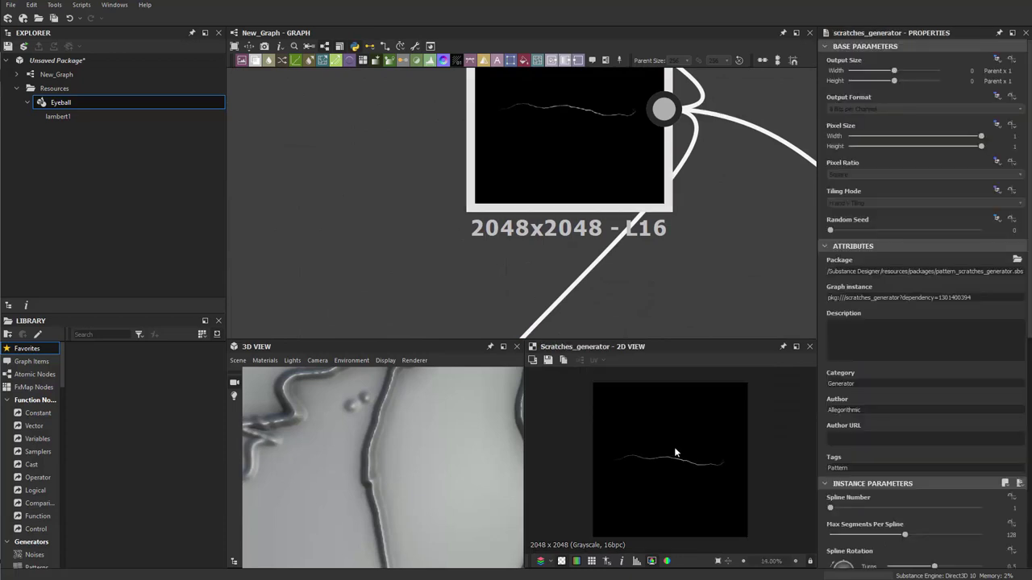
pyautogui.scroll(-1, 674, 446)
pyautogui.moveTo(505, 71); pyautogui.dragTo(529, 363, button='middle')
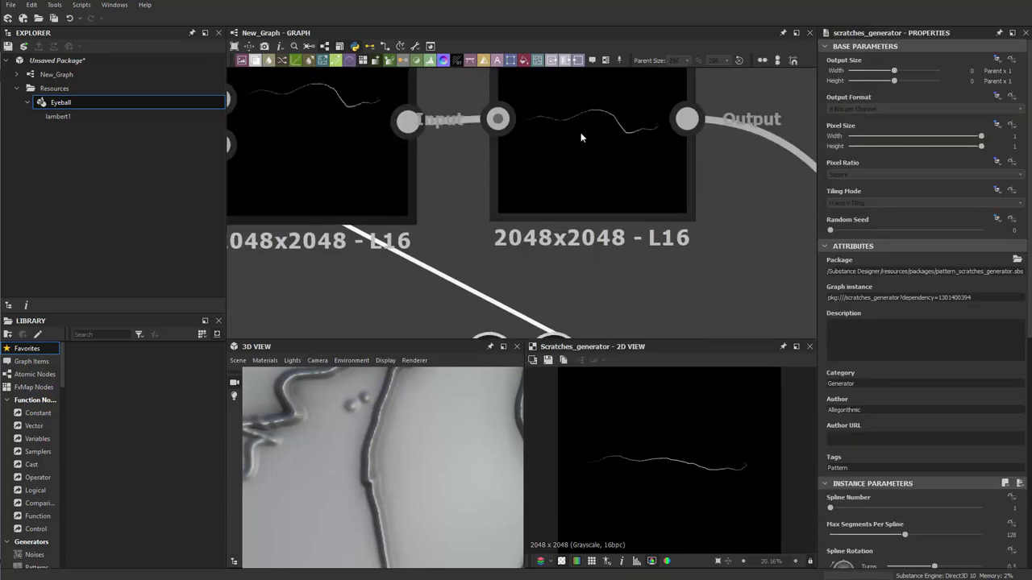
pyautogui.doubleClick(580, 133)
pyautogui.scroll(4, 689, 449)
pyautogui.moveTo(701, 453)
pyautogui.mouseDown(button='middle')
pyautogui.moveTo(616, 387)
pyautogui.moveTo(757, 301)
pyautogui.moveTo(811, 293)
pyautogui.moveTo(764, 429)
pyautogui.mouseUp(button='middle')
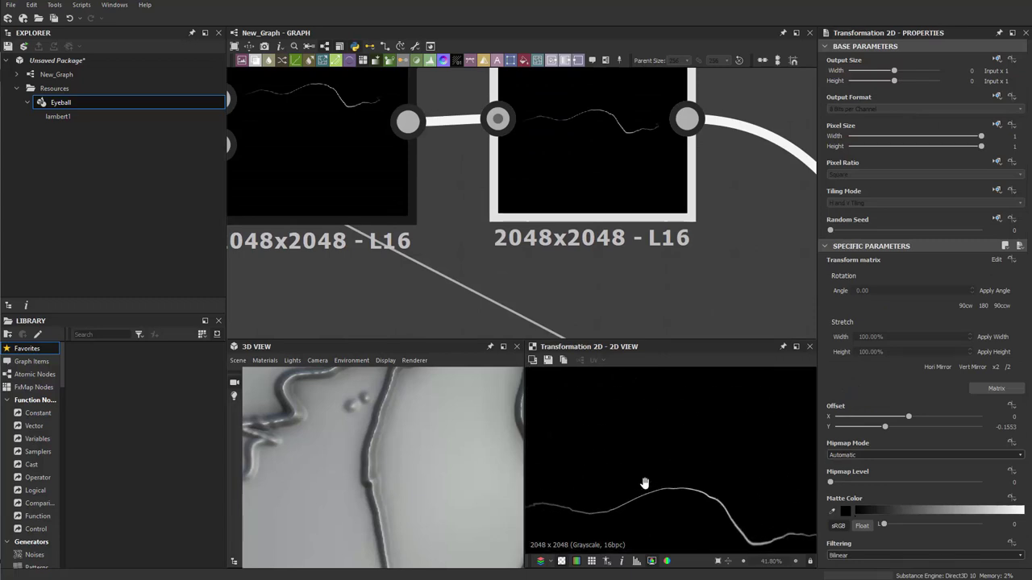
pyautogui.scroll(-4, 645, 483)
pyautogui.moveTo(658, 460); pyautogui.dragTo(670, 411, button='middle')
pyautogui.moveTo(572, 120); pyautogui.dragTo(580, 220, button='middle')
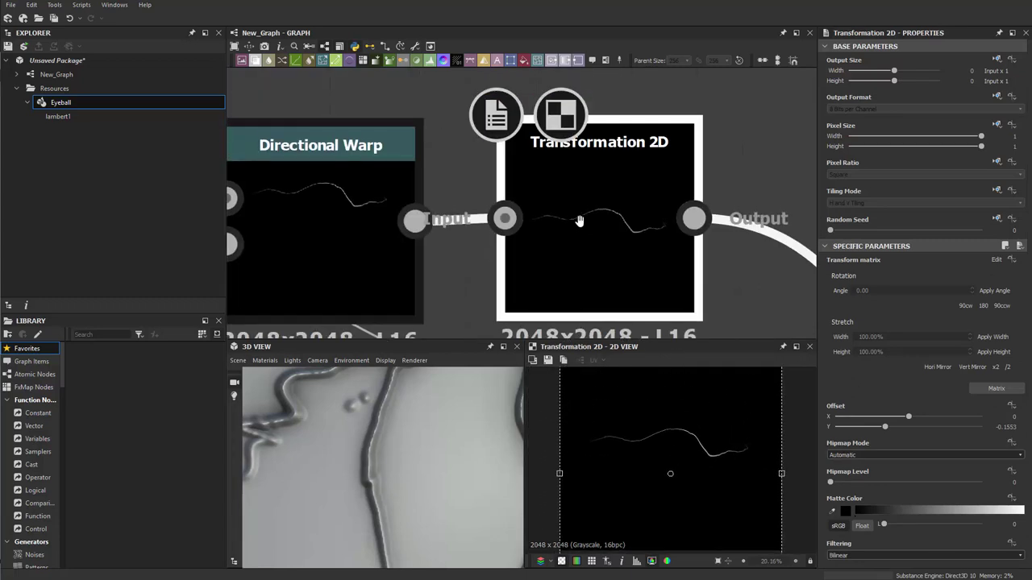
pyautogui.moveTo(340, 253); pyautogui.dragTo(378, 224, button='middle')
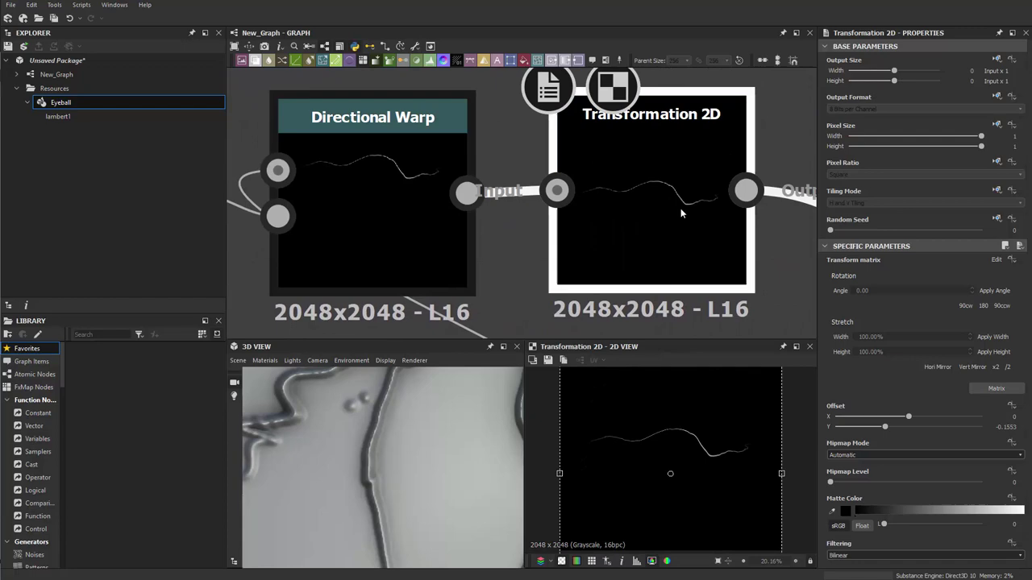
pyautogui.scroll(-1, 704, 453)
pyautogui.moveTo(717, 331); pyautogui.dragTo(569, 177, button='middle')
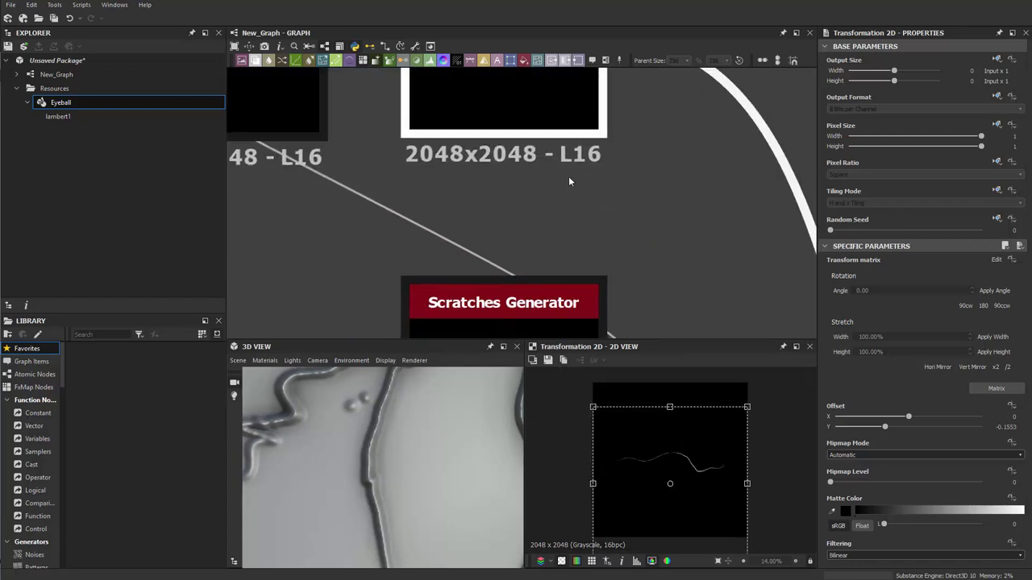
# Recheck the Scratches Generator pattern and Splatter Circular's pattern inputs, undoing the stray change at Pattern Input 4.
pyautogui.moveTo(557, 261); pyautogui.dragTo(543, 81, button='middle')
pyautogui.doubleClick(506, 217)
pyautogui.moveTo(585, 141); pyautogui.dragTo(554, 127, button='middle')
pyautogui.moveTo(554, 127); pyautogui.dragTo(401, 132)
pyautogui.scroll(-5, 401, 132)
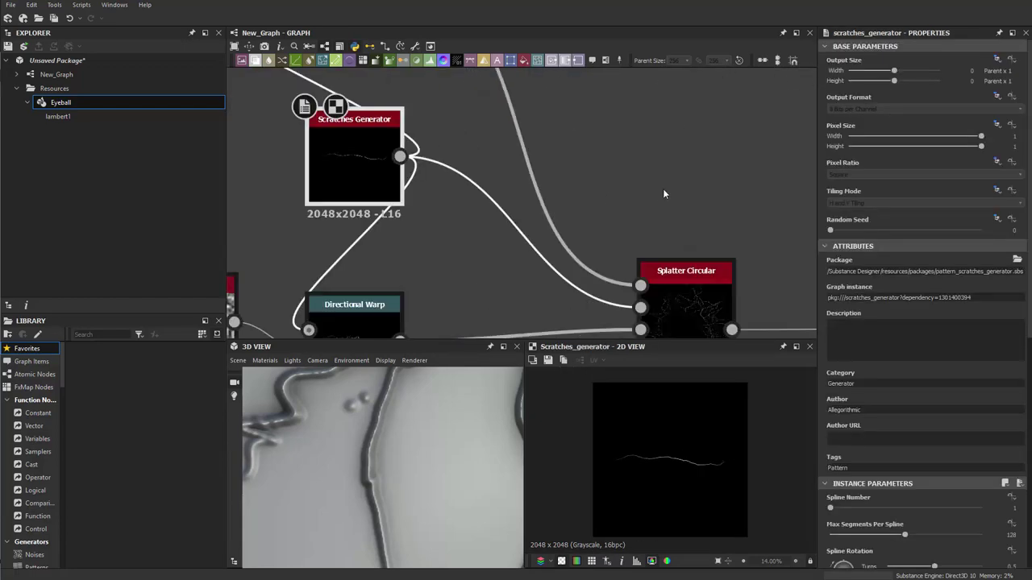
pyautogui.moveTo(662, 194); pyautogui.dragTo(544, 99, button='middle')
pyautogui.scroll(4, 517, 162)
pyautogui.click(545, 278)
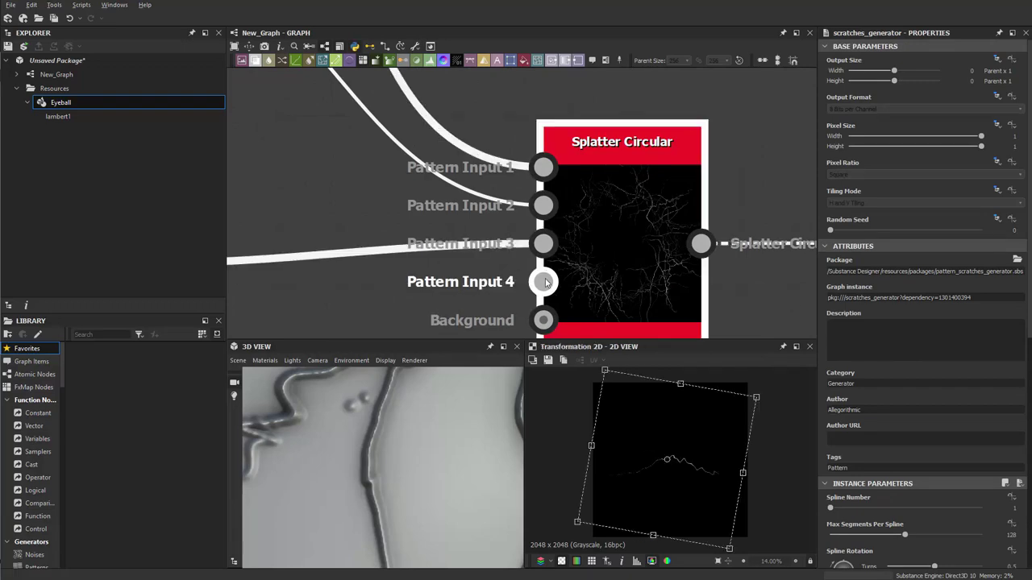
pyautogui.hotkey('ctrl', 'z')
# Examine both ends of the lower Transformation 2D node's vein pattern at high magnification in the 2D preview.
pyautogui.scroll(-5, 545, 282)
pyautogui.moveTo(511, 204); pyautogui.dragTo(565, 81, button='middle')
pyautogui.scroll(6, 469, 243)
pyautogui.click(412, 240)
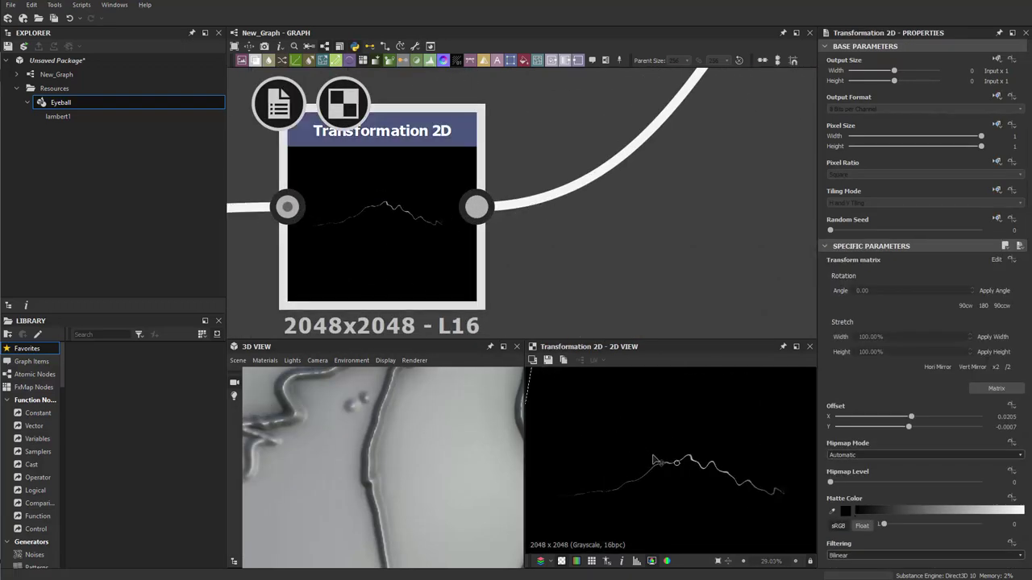
pyautogui.scroll(2, 768, 484)
pyautogui.click(779, 488)
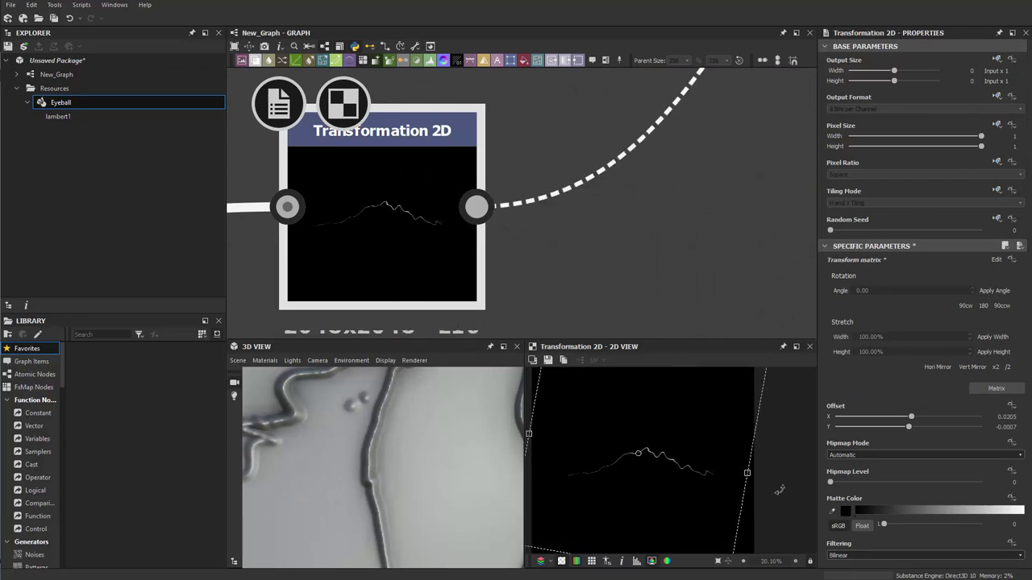
pyautogui.scroll(4, 604, 481)
pyautogui.moveTo(603, 481); pyautogui.dragTo(739, 441, button='middle')
pyautogui.scroll(-6, 737, 444)
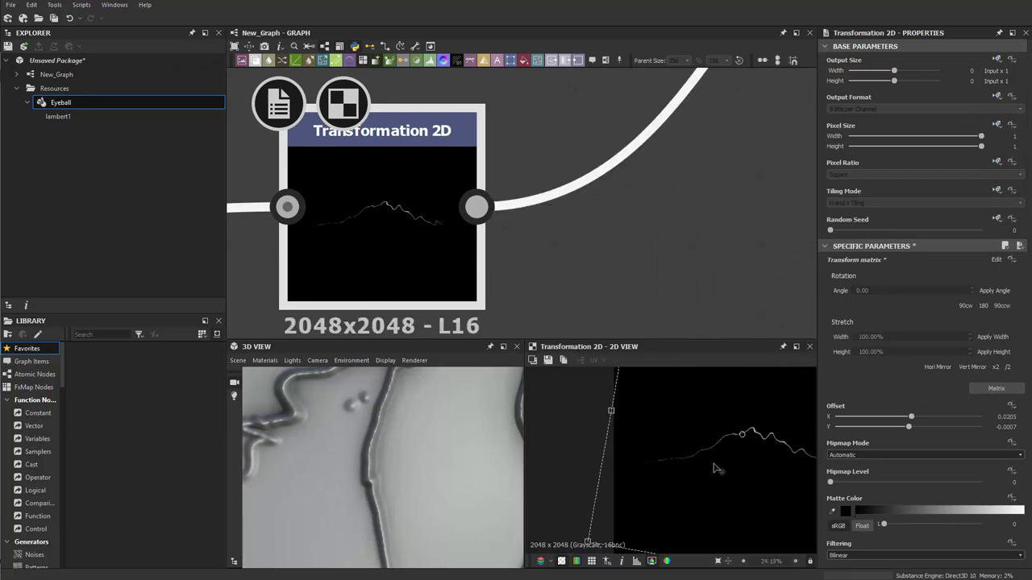
pyautogui.moveTo(731, 525); pyautogui.dragTo(729, 501)
pyautogui.scroll(10, 698, 503)
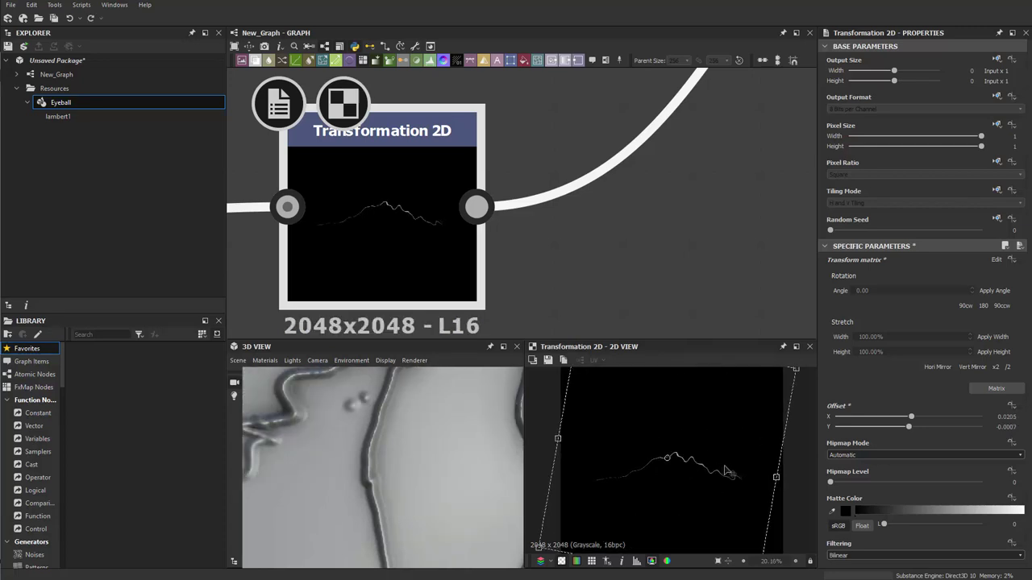
pyautogui.moveTo(661, 492); pyautogui.dragTo(740, 529, button='middle')
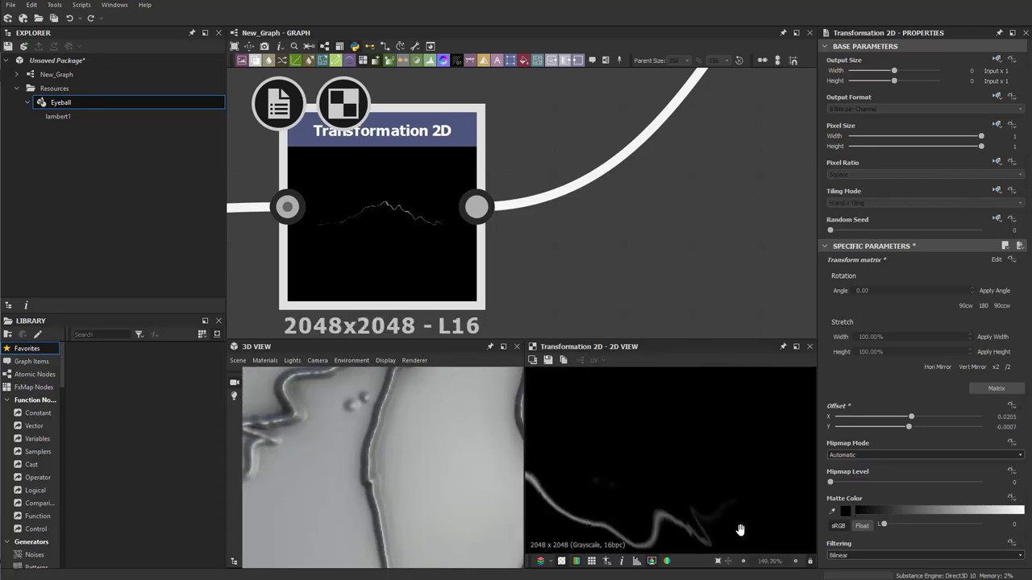
pyautogui.scroll(3, 602, 481)
pyautogui.scroll(-3, 606, 478)
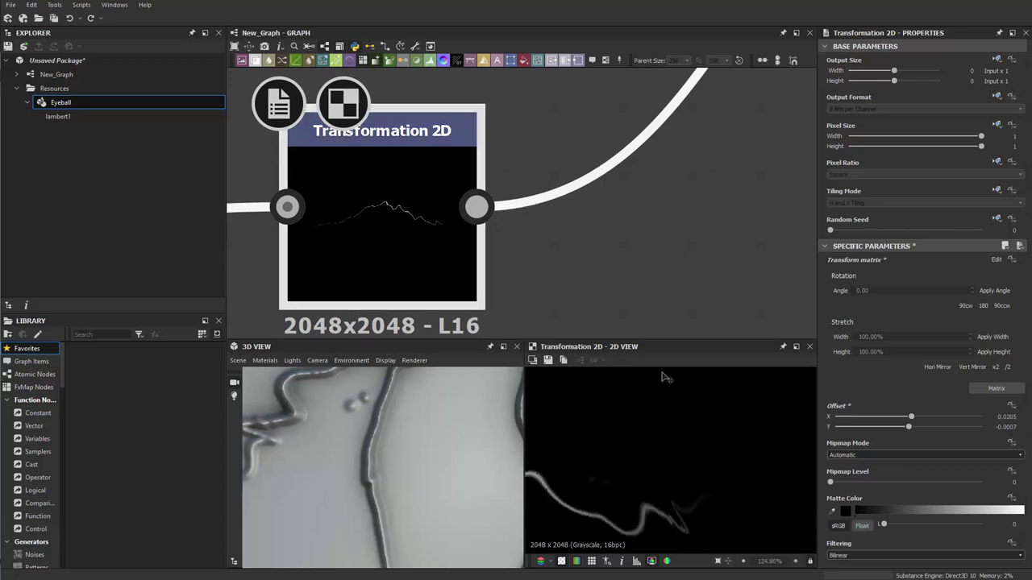
# Try an intensity of 0 on the Directional Warp that feeds the lower Transformation 2D node.
pyautogui.moveTo(501, 270); pyautogui.dragTo(893, 235, button='middle')
pyautogui.doubleClick(488, 228)
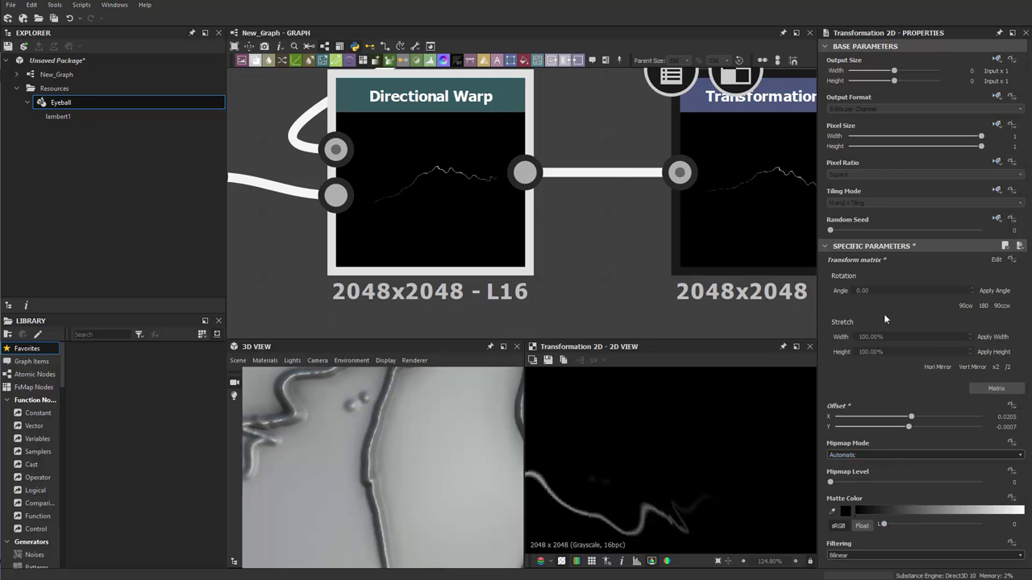
pyautogui.click(430, 207)
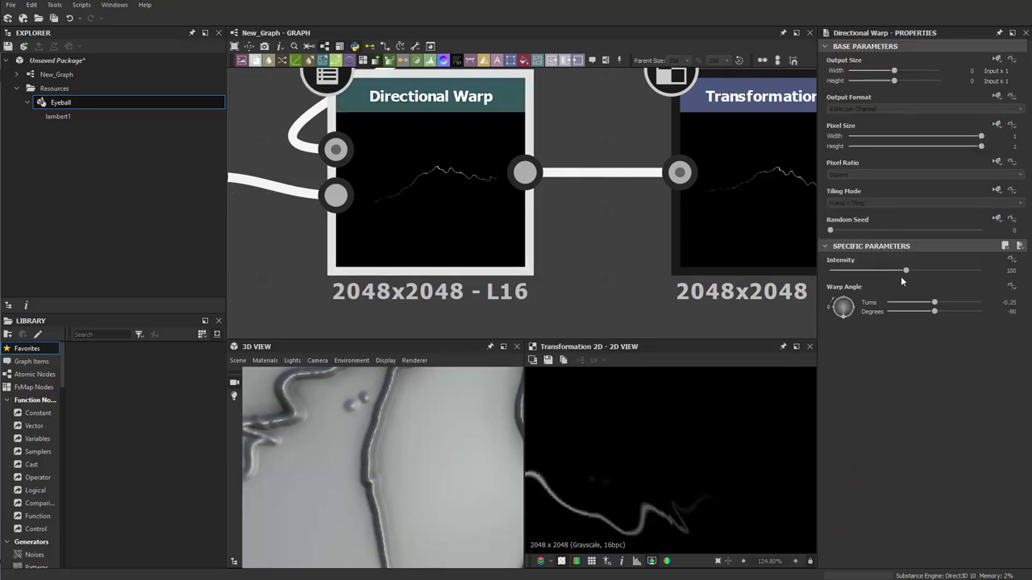
pyautogui.moveTo(905, 275); pyautogui.dragTo(797, 286)
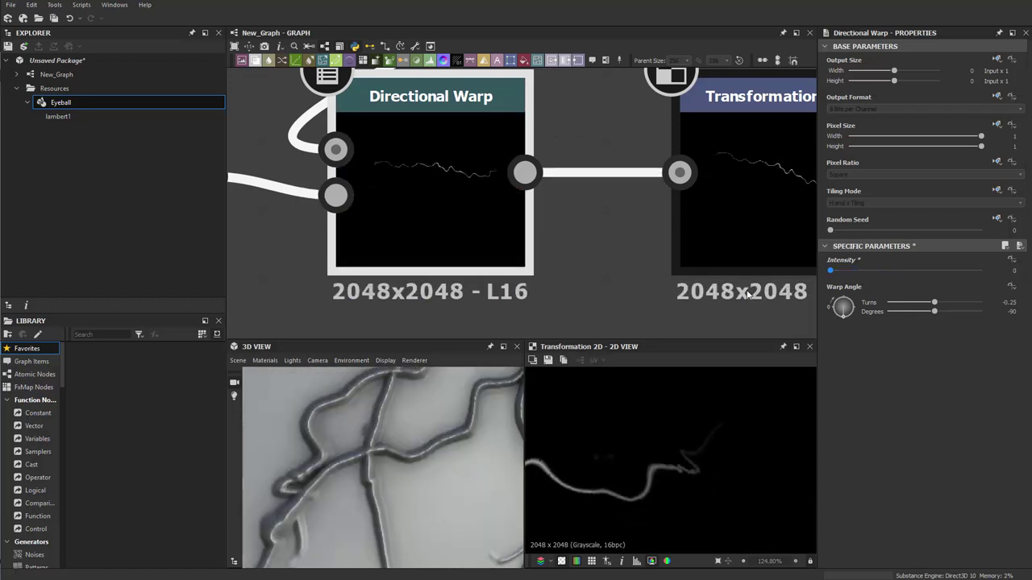
pyautogui.hotkey('ctrl', 'z')
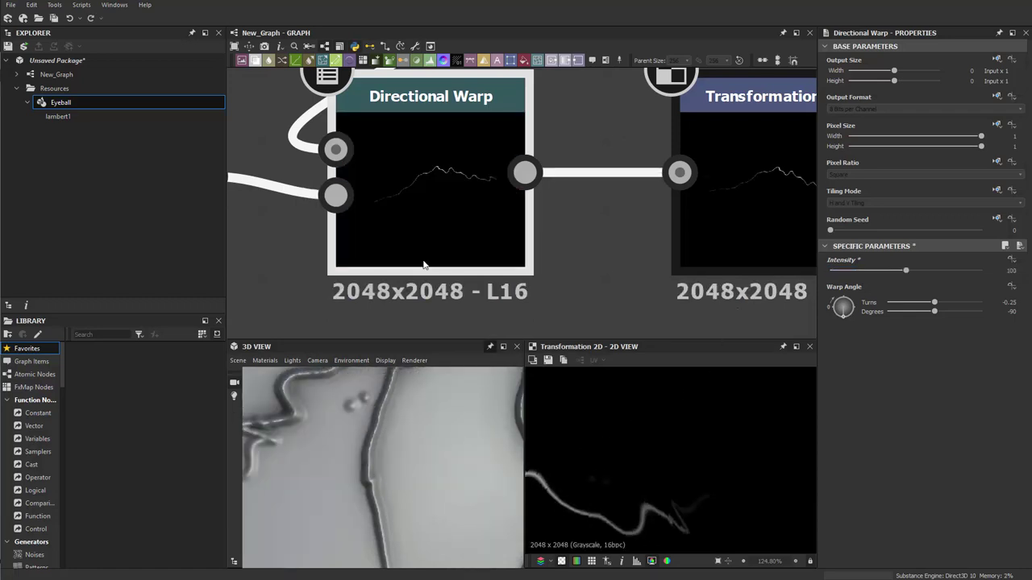
# Trace the vein pattern upstream, previewing the Directional Warp driven by Perlin Noise and the Scratches Generator output.
pyautogui.moveTo(406, 232); pyautogui.dragTo(551, 288, button='middle')
pyautogui.scroll(-4, 548, 287)
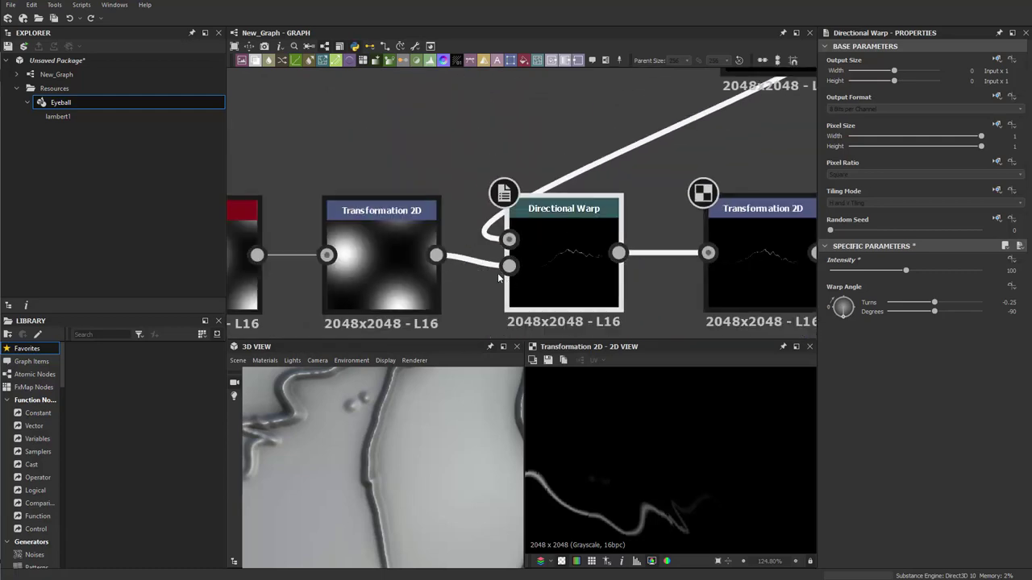
pyautogui.moveTo(548, 247); pyautogui.dragTo(495, 357, button='middle')
pyautogui.moveTo(694, 152); pyautogui.dragTo(614, 230, button='middle')
pyautogui.scroll(3, 636, 216)
pyautogui.doubleClick(653, 204)
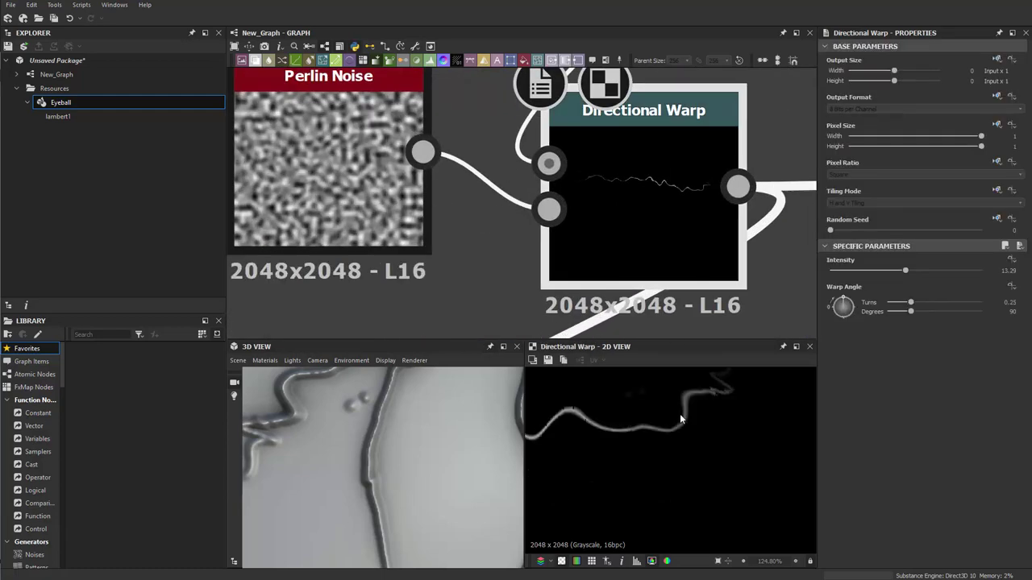
pyautogui.moveTo(672, 458); pyautogui.dragTo(672, 513, button='middle')
pyautogui.moveTo(496, 296); pyautogui.dragTo(590, 360, button='middle')
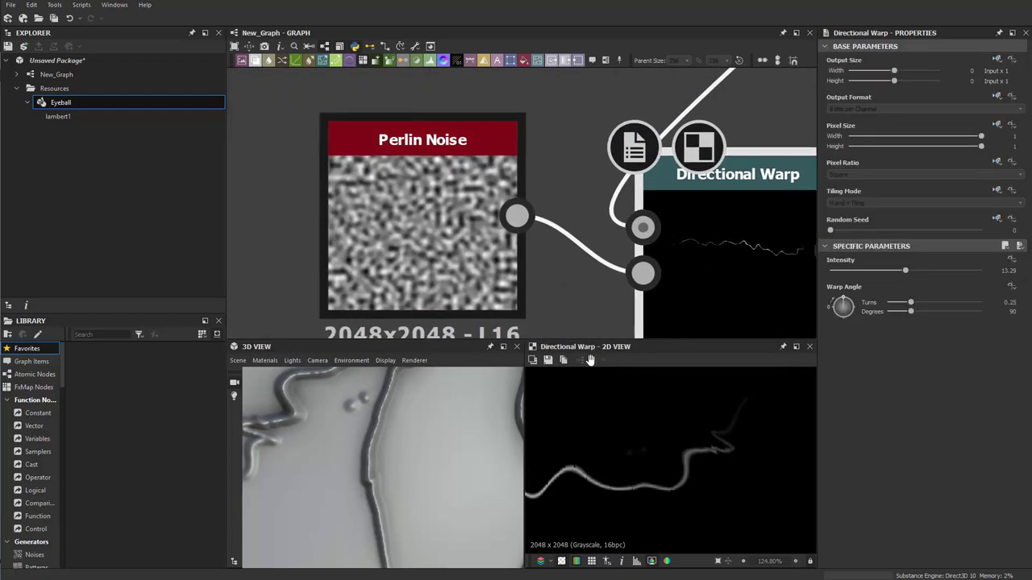
pyautogui.moveTo(712, 213); pyautogui.dragTo(564, 329, button='middle')
pyautogui.moveTo(614, 126); pyautogui.dragTo(608, 295, button='middle')
pyautogui.doubleClick(602, 189)
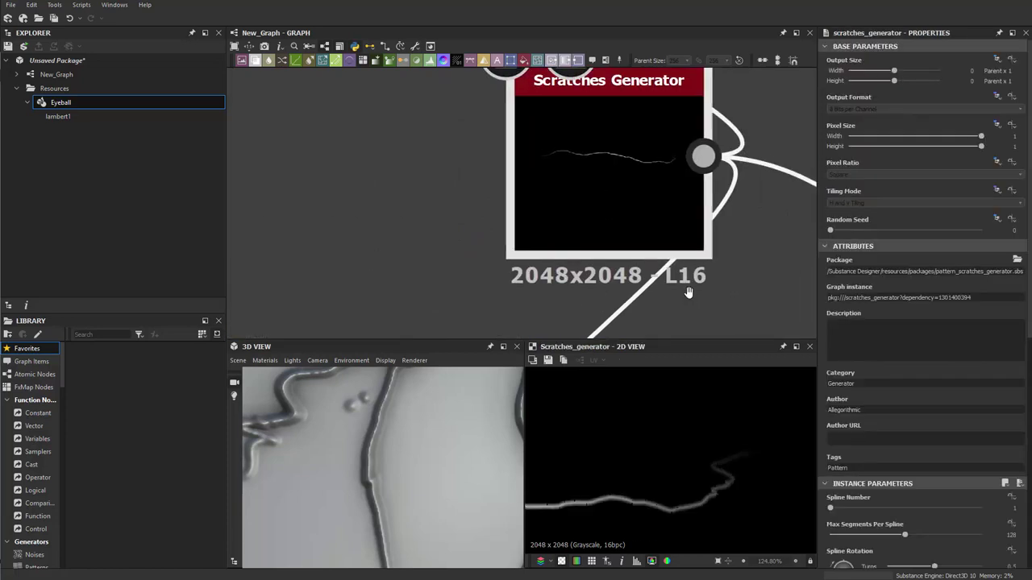
# Set the intensity of the Perlin-driven Directional Warp to 11.18 and check the veins around the whole eyeball.
pyautogui.moveTo(689, 293); pyautogui.dragTo(634, 91, button='middle')
pyautogui.doubleClick(573, 271)
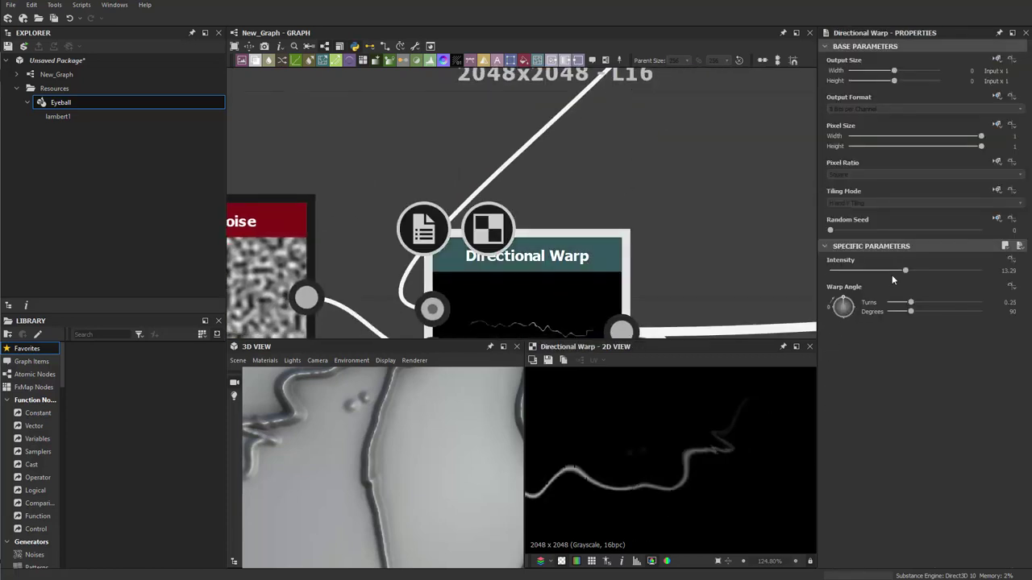
pyautogui.moveTo(896, 272); pyautogui.dragTo(893, 274)
pyautogui.scroll(-10, 381, 479)
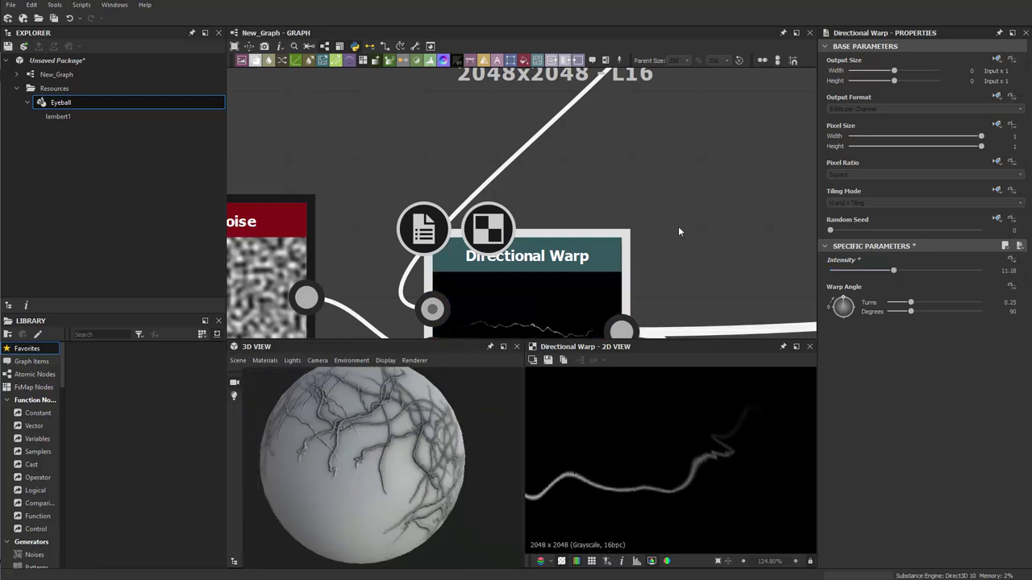
pyautogui.moveTo(377, 499); pyautogui.dragTo(424, 436)
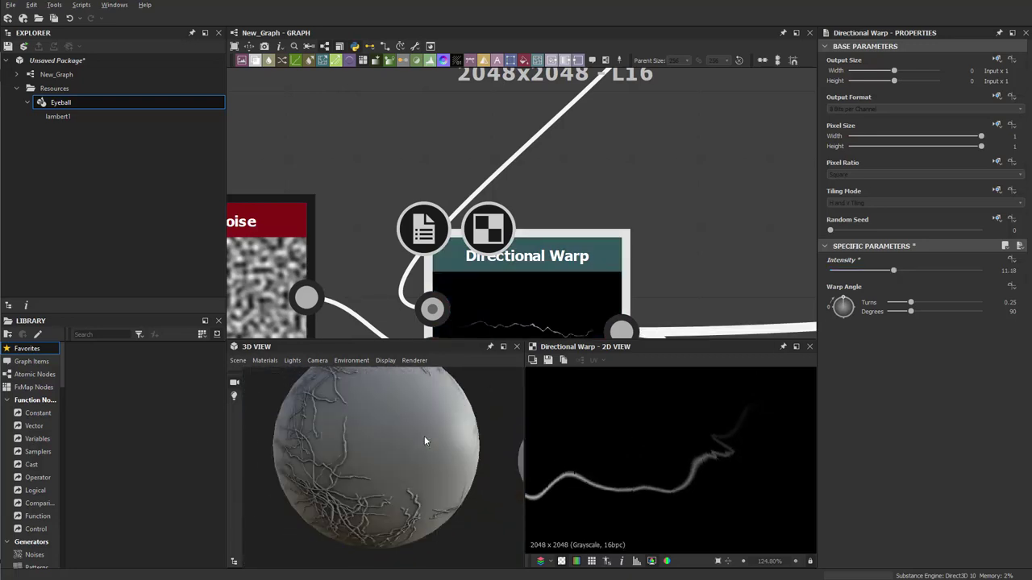
# Add a Shape node in the empty graph area between the Blur HQ Grayscale and Transformation 2D nodes.
pyautogui.scroll(-2, 717, 230)
pyautogui.scroll(-5, 717, 229)
pyautogui.moveTo(718, 229)
pyautogui.mouseDown(button='middle')
pyautogui.moveTo(436, 188)
pyautogui.moveTo(348, 244)
pyautogui.mouseUp(button='middle')
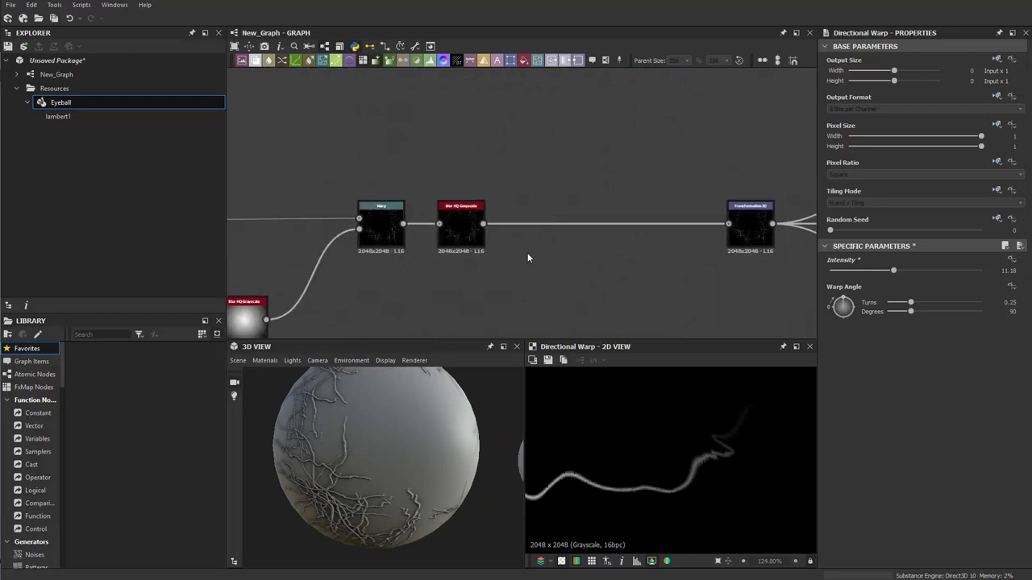
pyautogui.scroll(2, 458, 253)
pyautogui.moveTo(458, 251); pyautogui.dragTo(439, 209, button='middle')
pyautogui.scroll(3, 399, 500)
pyautogui.moveTo(400, 499); pyautogui.dragTo(370, 477)
pyautogui.scroll(-2, 402, 453)
pyautogui.moveTo(592, 242); pyautogui.dragTo(504, 266, button='middle')
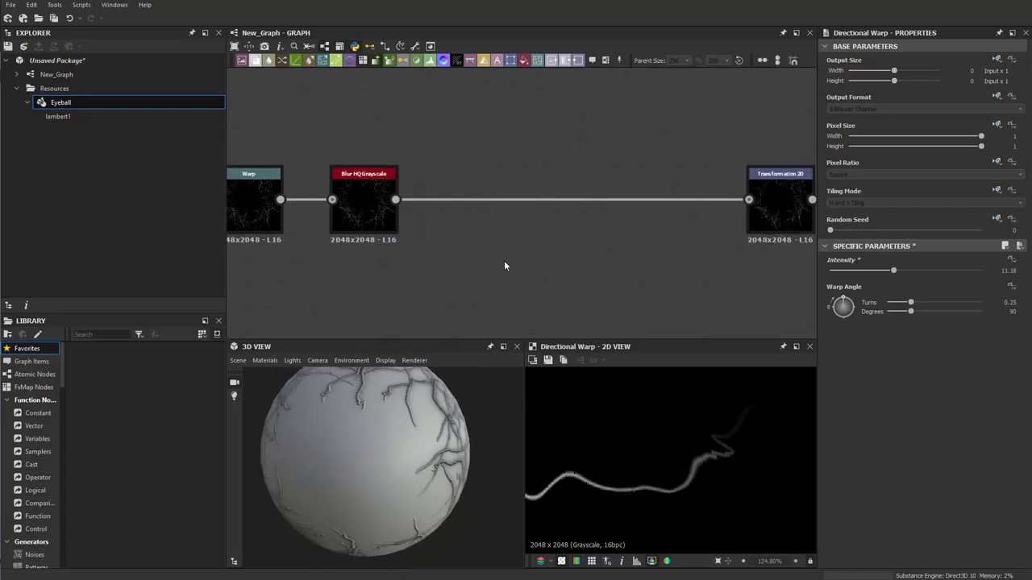
pyautogui.press('space')
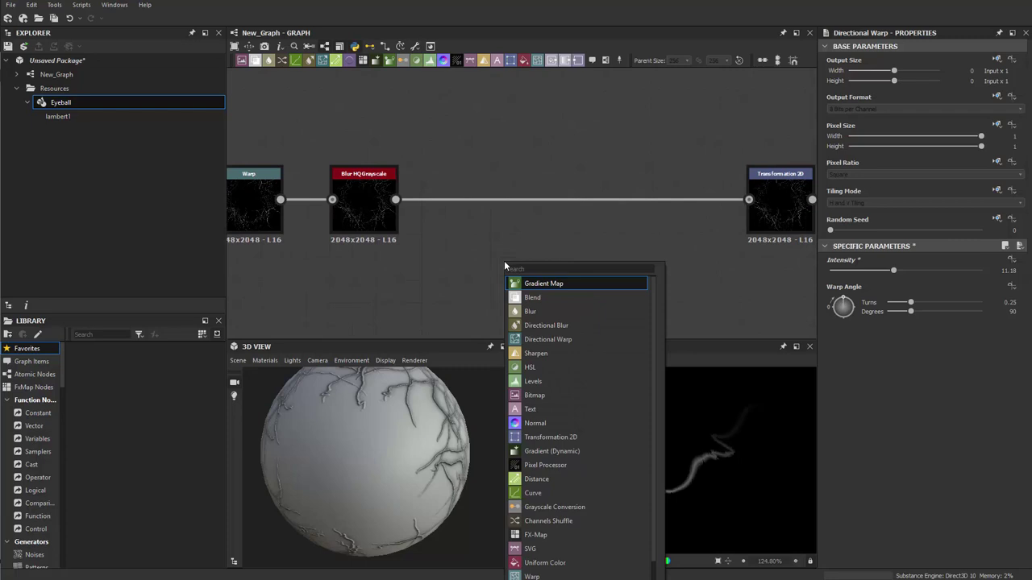
pyautogui.write('shape')
pyautogui.press('Down')
pyautogui.press('Return')
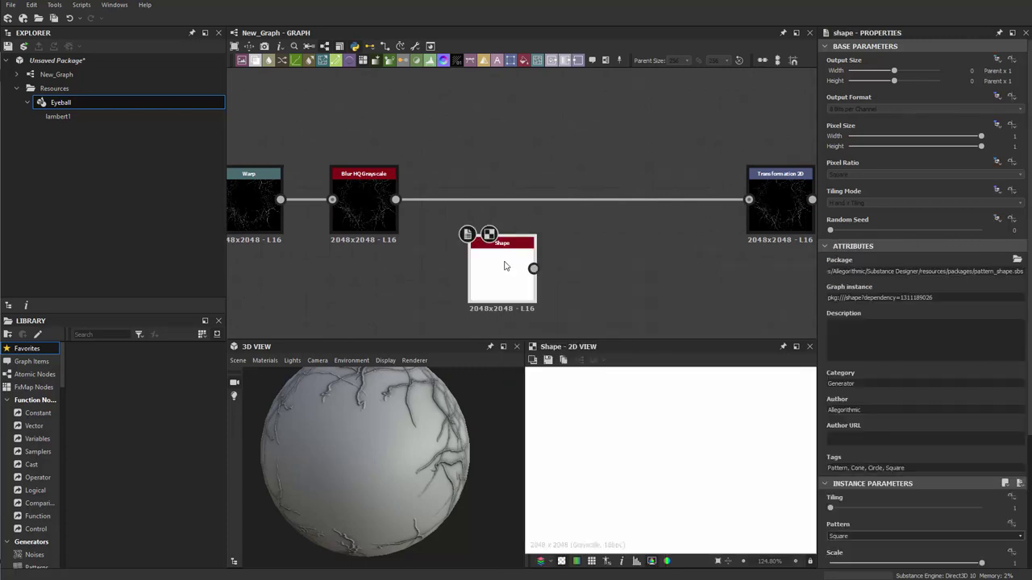
# Set the Shape node's pattern to Paraboloid and place the node above the Blur HQ Grayscale node.
pyautogui.click(844, 536)
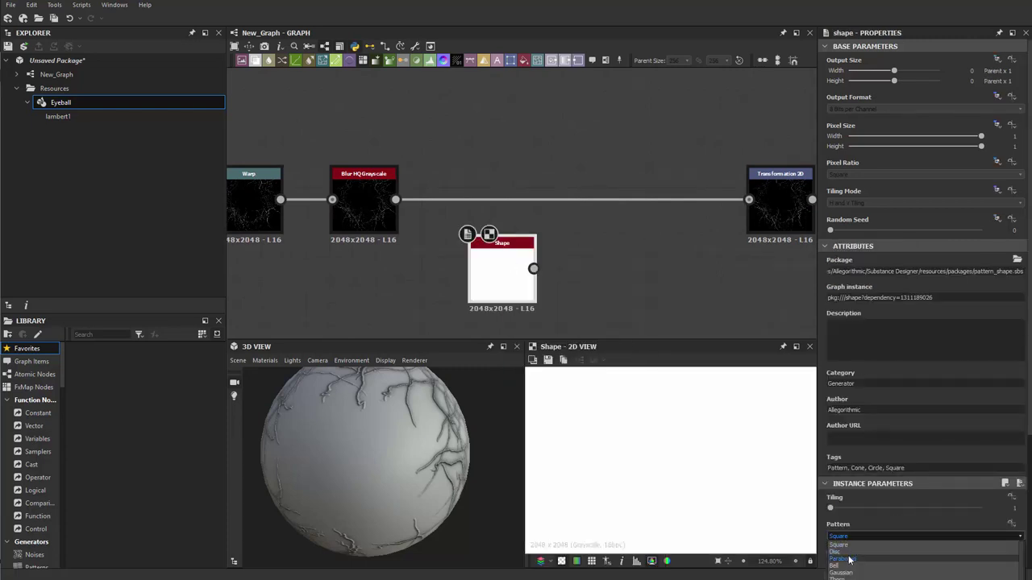
pyautogui.click(846, 559)
pyautogui.moveTo(524, 282); pyautogui.dragTo(382, 119)
# Add a Slope Blur Grayscale node fed by the Shape's output and space the two nodes above the vein chain.
pyautogui.scroll(3, 382, 119)
pyautogui.press('space')
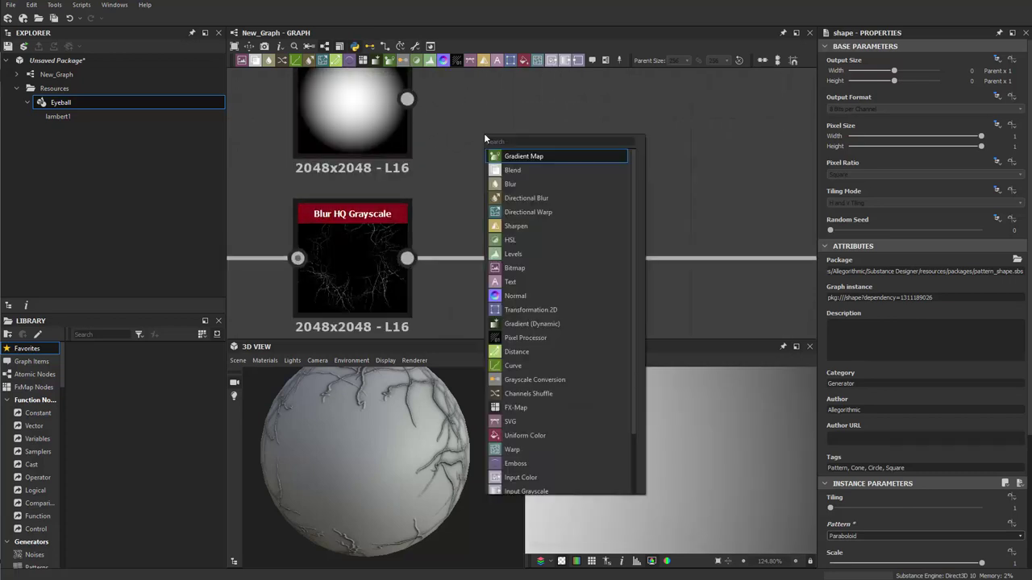
pyautogui.write('slope')
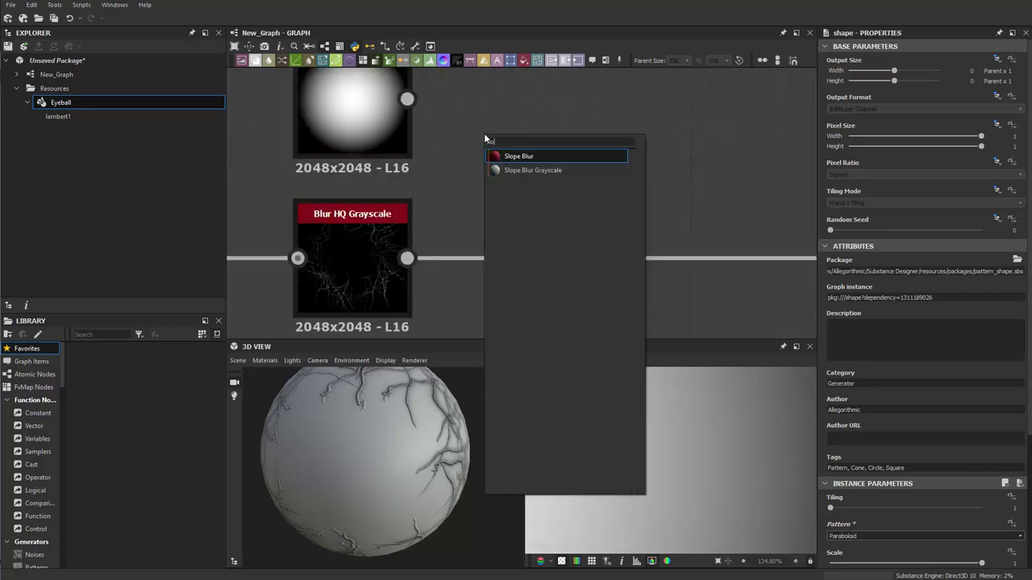
pyautogui.press('Down')
pyautogui.press('Return')
pyautogui.moveTo(484, 139); pyautogui.dragTo(563, 136)
pyautogui.moveTo(376, 124); pyautogui.dragTo(376, 68)
pyautogui.moveTo(426, 195); pyautogui.dragTo(408, 318, button='middle')
pyautogui.moveTo(550, 254); pyautogui.dragTo(548, 177)
pyautogui.moveTo(351, 173); pyautogui.dragTo(351, 113)
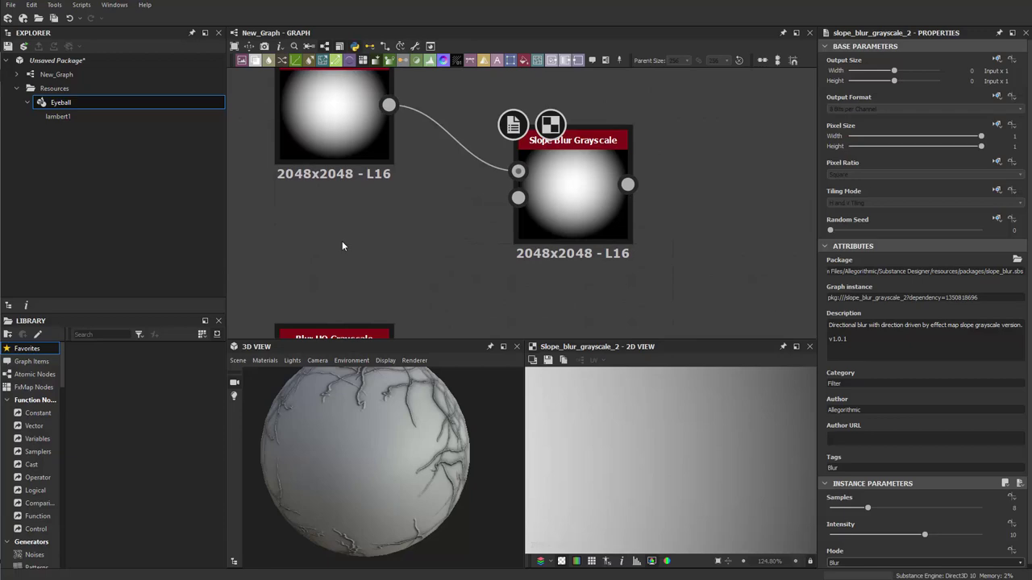
# Add a Perlin Noise node beneath the Shape and connect it to the Slope Blur Grayscale's slope input.
pyautogui.press('space')
pyautogui.write('per')
pyautogui.press('Down')
pyautogui.press('Return')
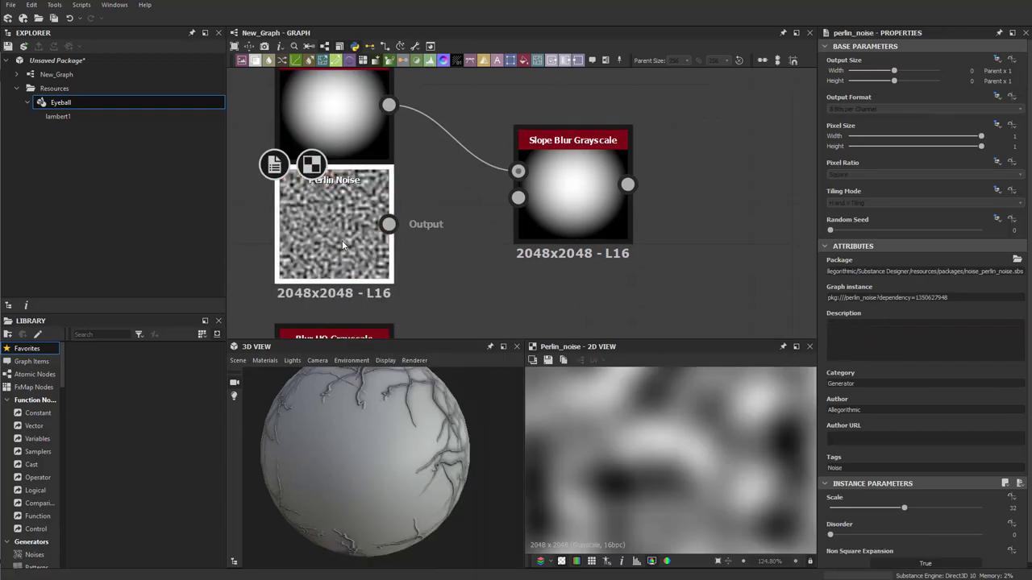
pyautogui.moveTo(389, 224); pyautogui.dragTo(518, 197)
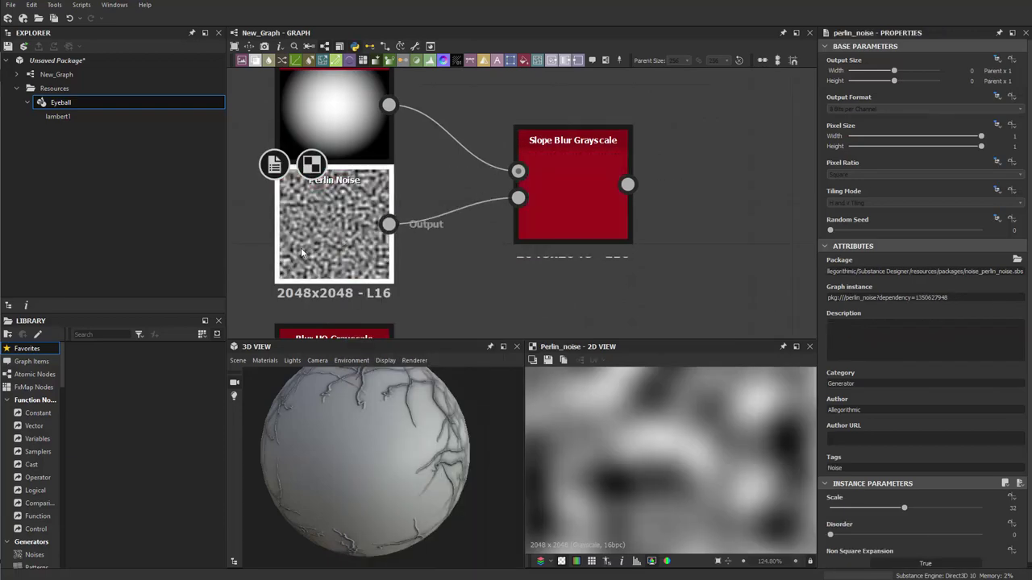
# Preview the Slope Blur Grayscale result and set its samples to 21.
pyautogui.click(598, 204)
pyautogui.scroll(-4, 664, 477)
pyautogui.scroll(2, 650, 448)
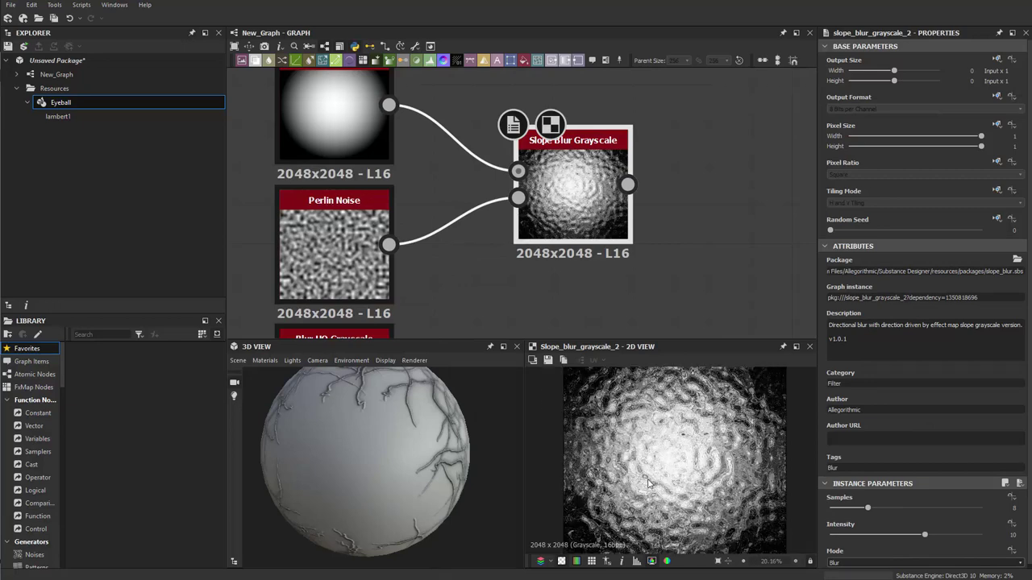
pyautogui.scroll(-1, 635, 419)
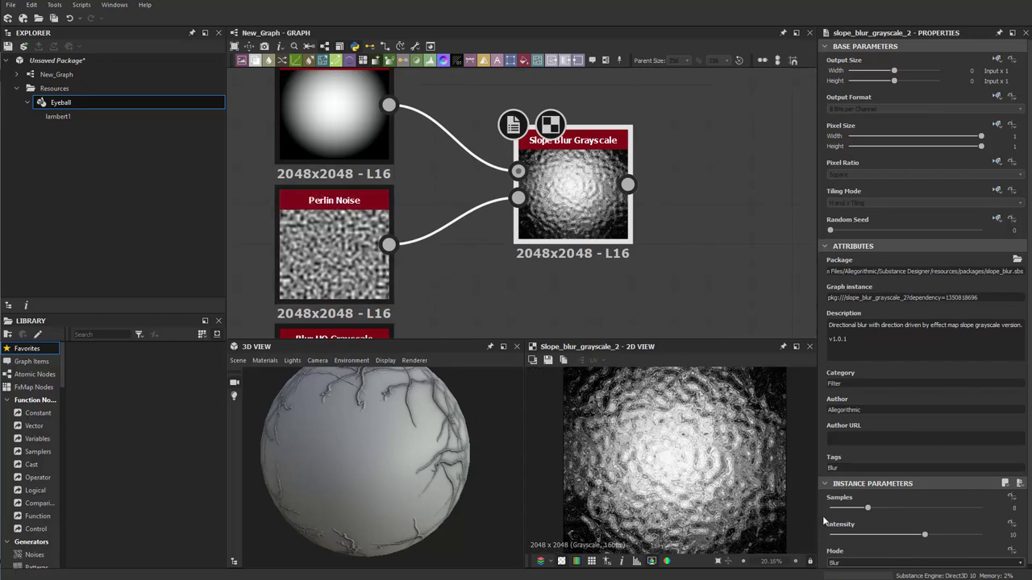
pyautogui.moveTo(844, 508); pyautogui.dragTo(929, 508)
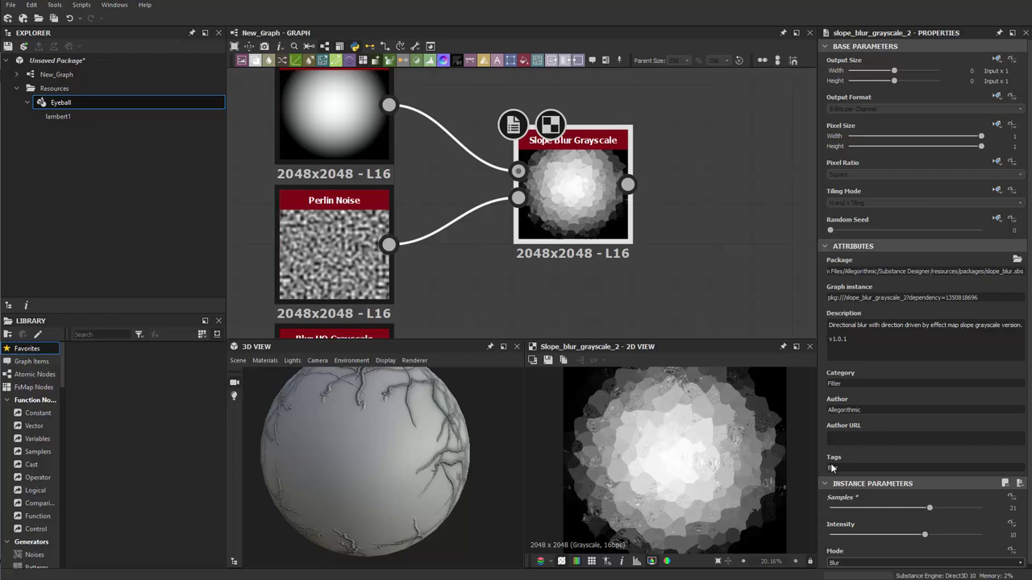
# Set the new Perlin Noise's scale to 51 and inspect the resulting Slope Blur Grayscale pattern up close.
pyautogui.doubleClick(367, 267)
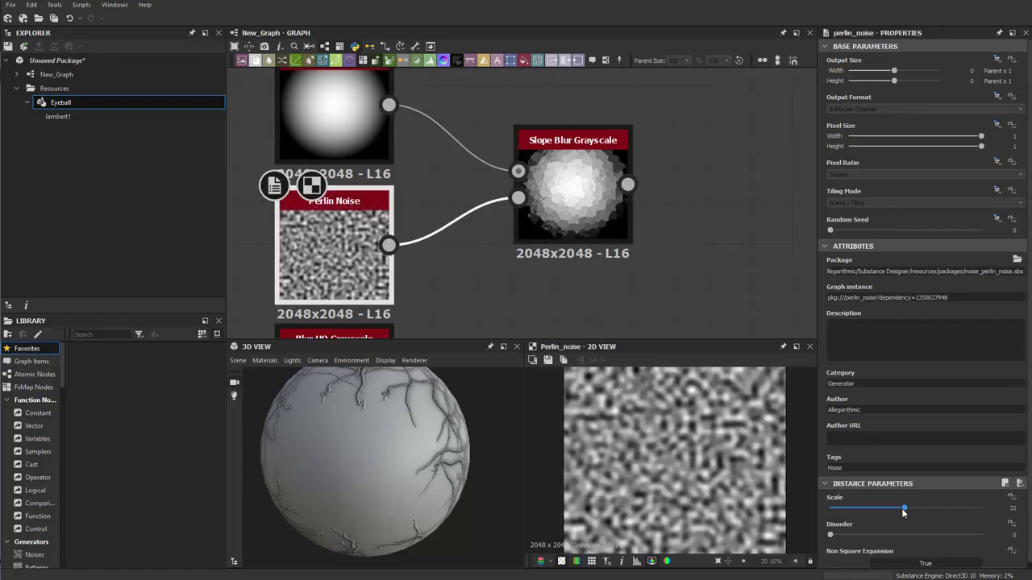
pyautogui.moveTo(902, 513); pyautogui.dragTo(950, 511)
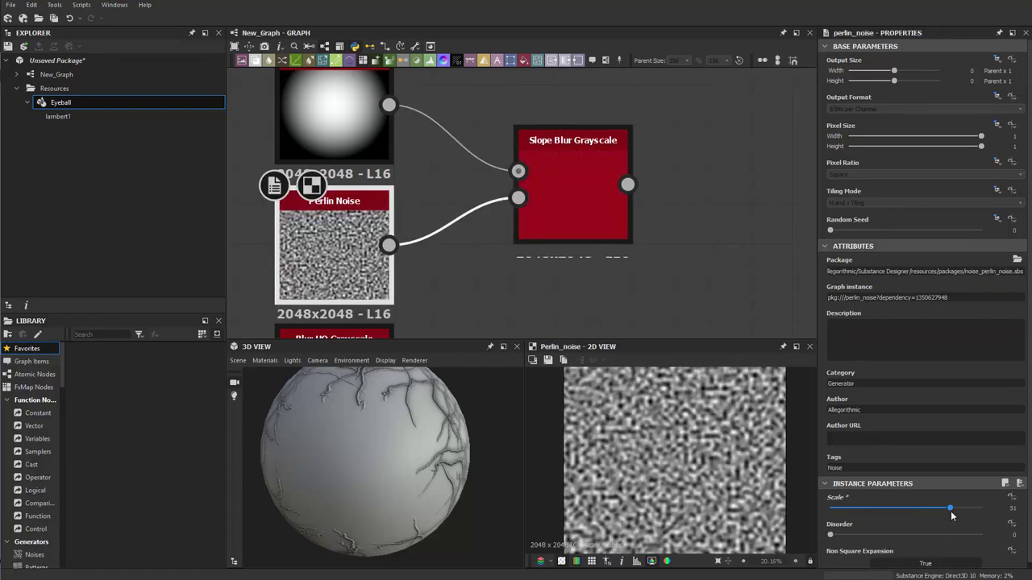
pyautogui.doubleClick(577, 179)
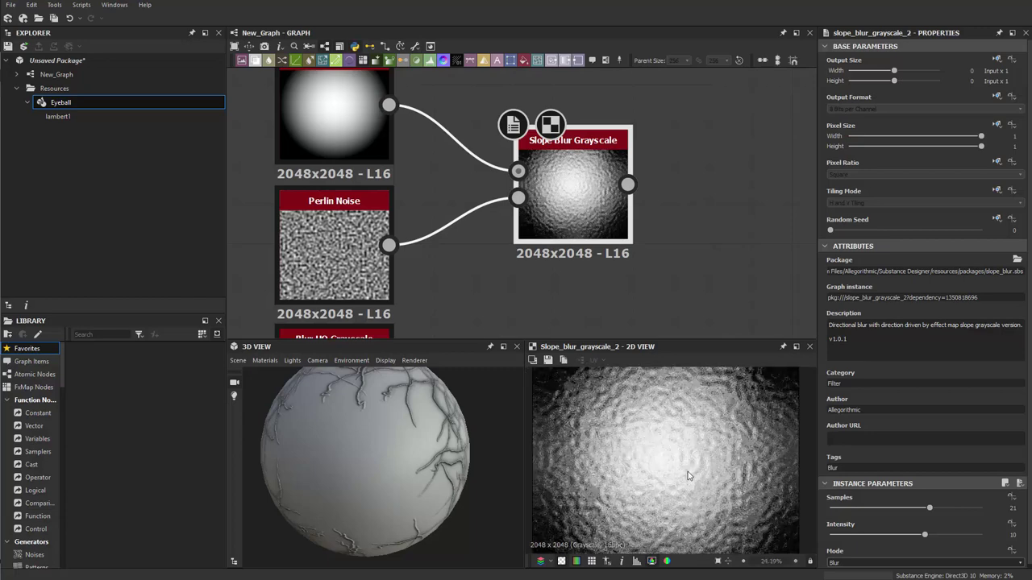
pyautogui.scroll(10, 688, 476)
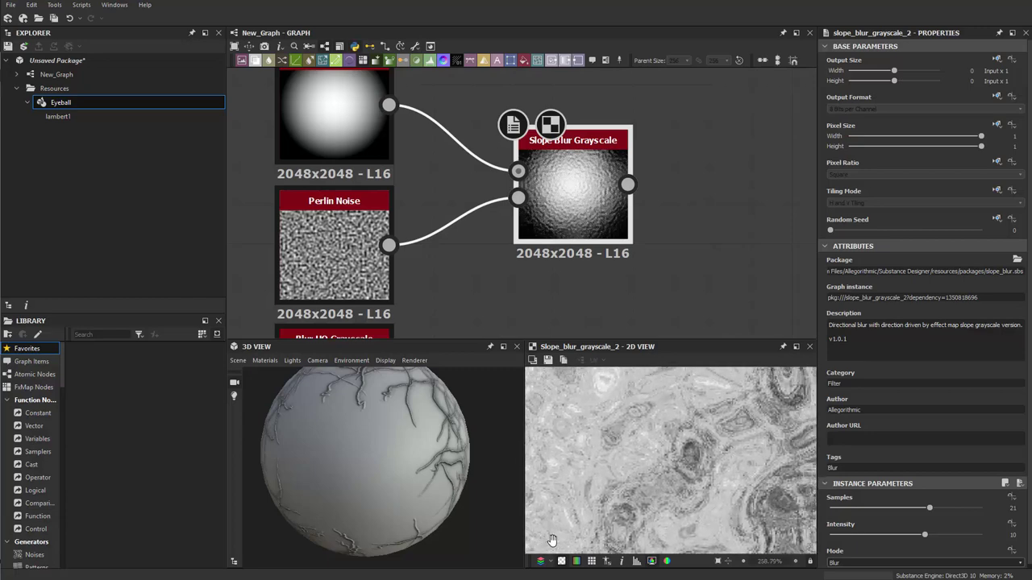
pyautogui.scroll(-8, 631, 472)
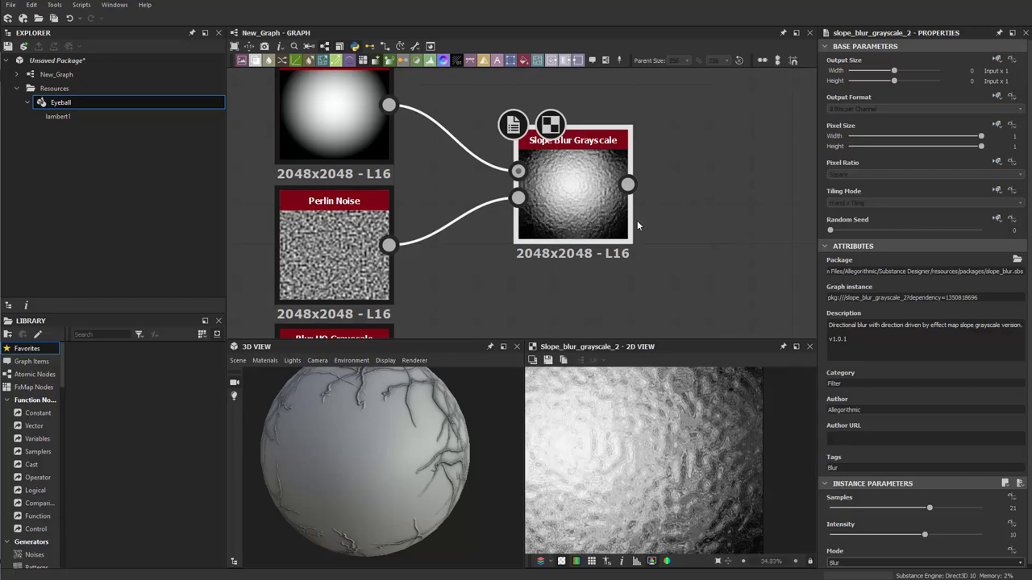
# Add a Blur HQ Grayscale node after the Slope Blur Grayscale with an intensity of 1.3 and preview the full pattern.
pyautogui.press('space')
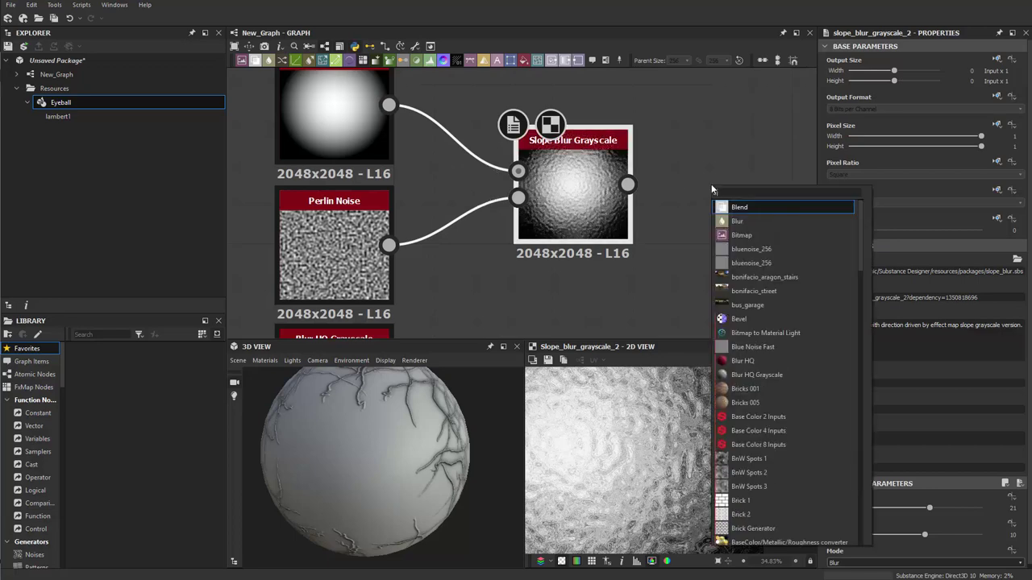
pyautogui.write('blur')
pyautogui.press('Down')
pyautogui.press('Return')
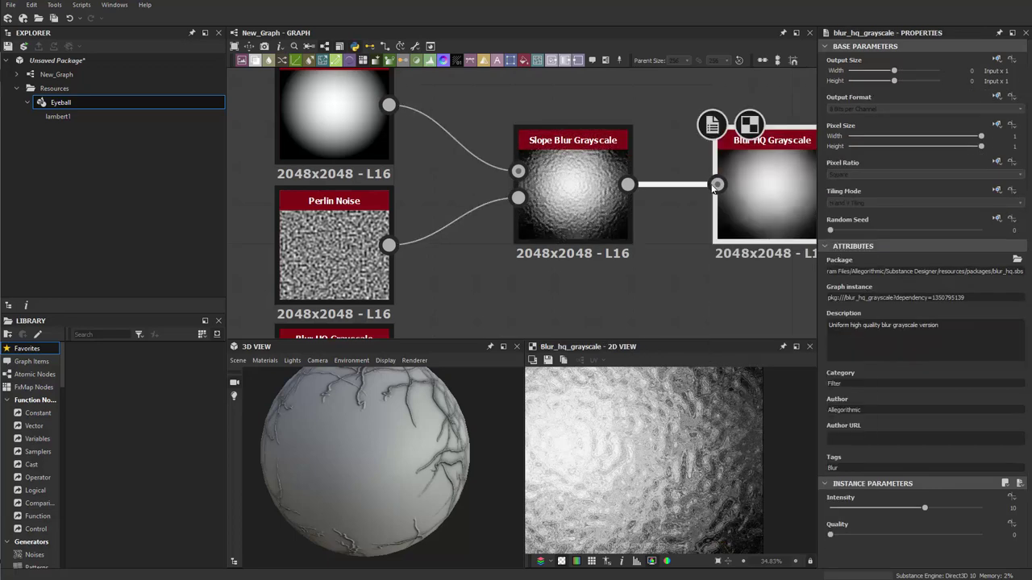
pyautogui.click(841, 507)
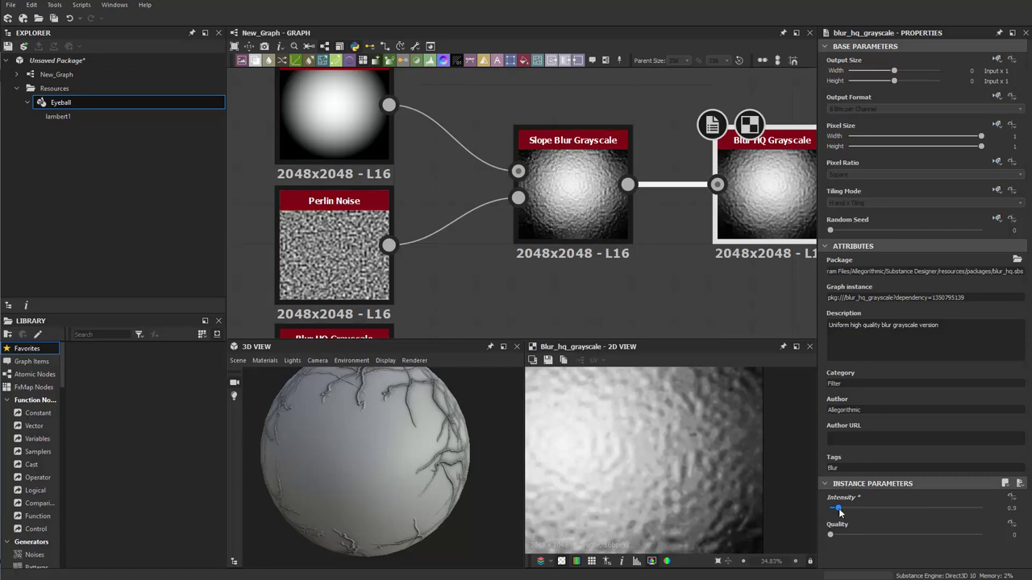
pyautogui.press('f')
pyautogui.scroll(2, 636, 477)
# Move the Shape, Perlin Noise, Slope Blur and new Blur HQ nodes together up and away from the vein chain.
pyautogui.moveTo(654, 260); pyautogui.dragTo(481, 246, button='middle')
pyautogui.moveTo(580, 200)
pyautogui.mouseDown(button='middle')
pyautogui.moveTo(541, 195)
pyautogui.moveTo(574, 175)
pyautogui.moveTo(669, 202)
pyautogui.mouseUp(button='middle')
pyautogui.scroll(-3, 540, 194)
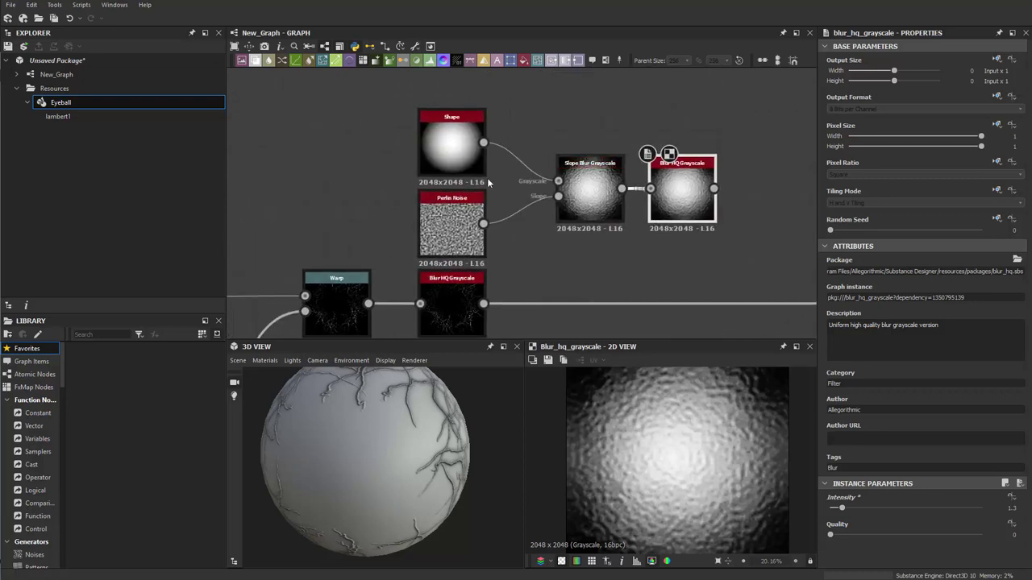
pyautogui.moveTo(371, 125); pyautogui.dragTo(738, 249)
pyautogui.moveTo(683, 219); pyautogui.dragTo(475, 173)
pyautogui.click(530, 243)
# Add a Histogram Range node and feed it from the Blur HQ Grayscale of the paraboloid pattern.
pyautogui.moveTo(530, 244); pyautogui.dragTo(579, 213, button='middle')
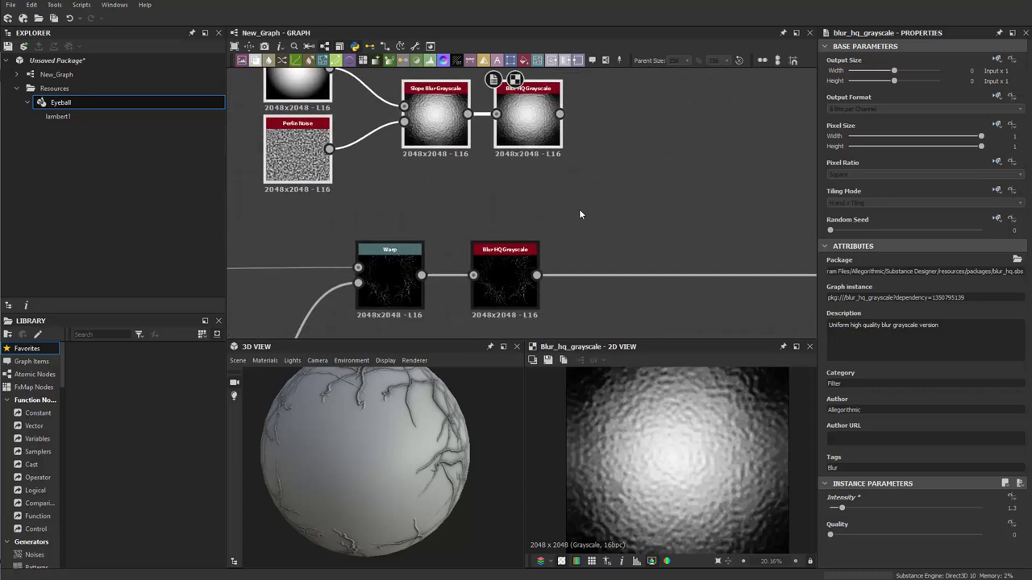
pyautogui.moveTo(611, 125); pyautogui.dragTo(610, 194, button='middle')
pyautogui.press('space')
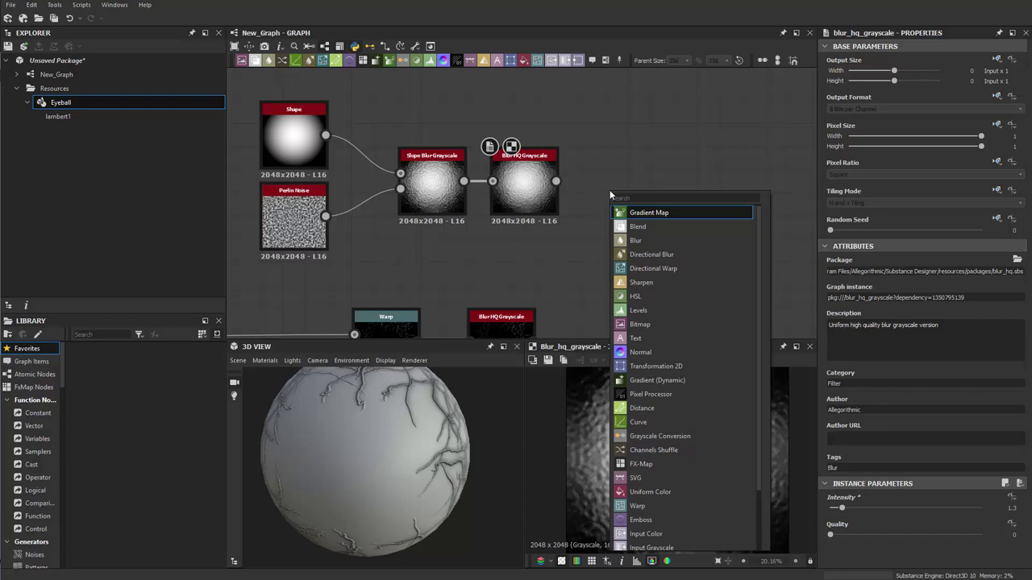
pyautogui.write('his')
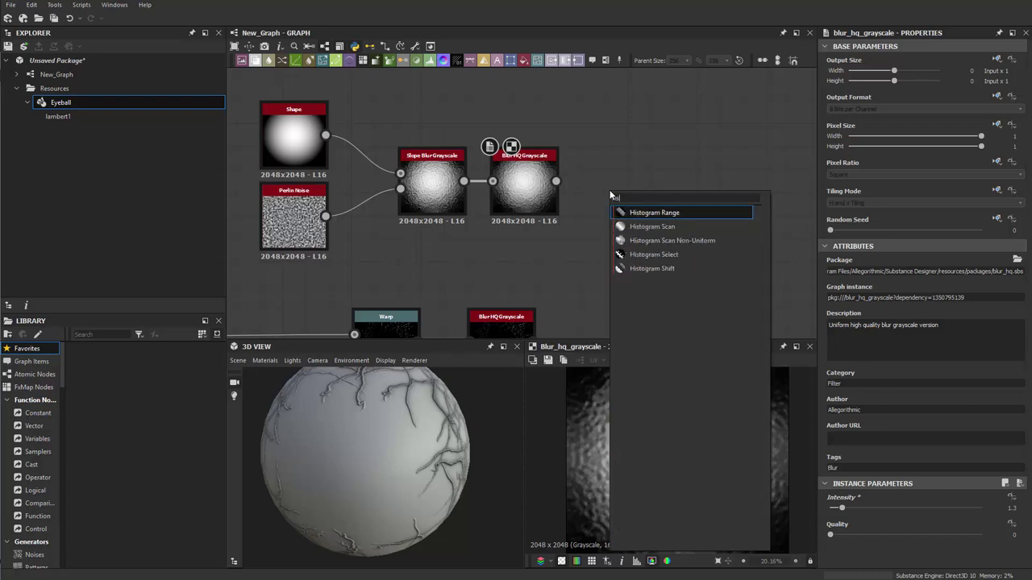
pyautogui.press('Down')
pyautogui.press('Up')
pyautogui.press('Down')
pyautogui.press('Up')
pyautogui.press('Return')
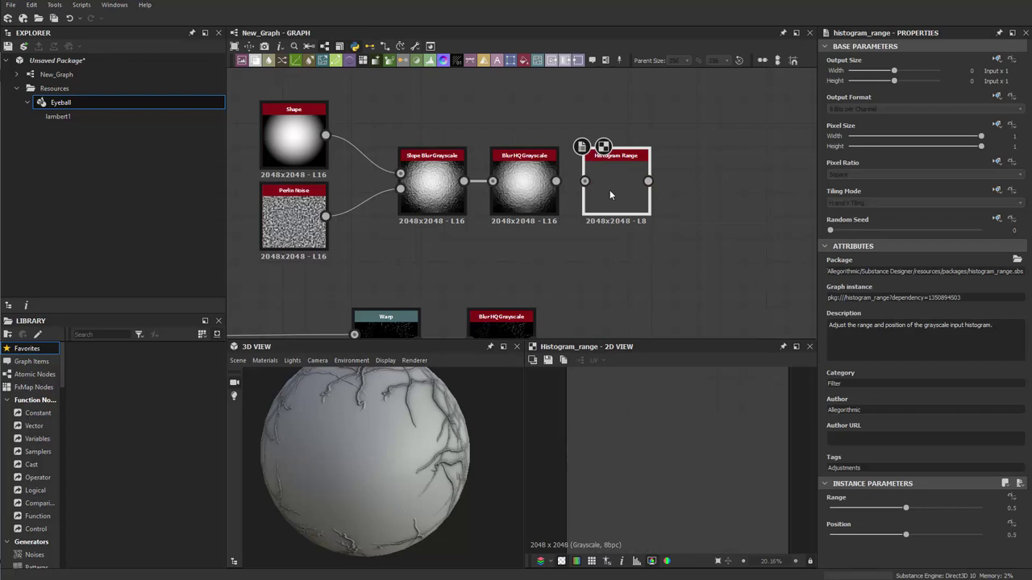
pyautogui.moveTo(556, 181); pyautogui.dragTo(585, 187)
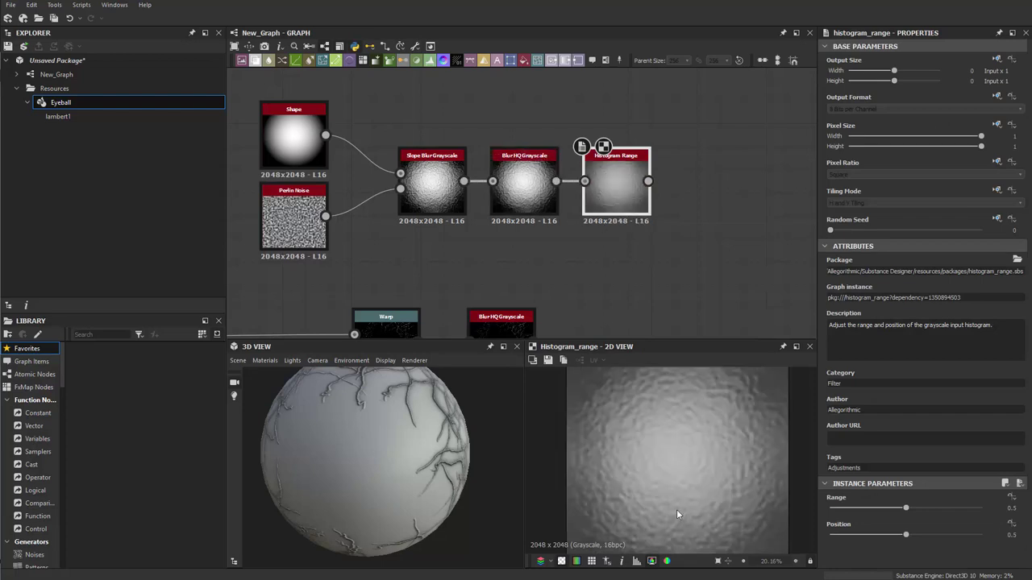
# Move the whole paraboloid pattern chain, from Shape to Histogram Range, left above the vein chain.
pyautogui.scroll(-4, 596, 258)
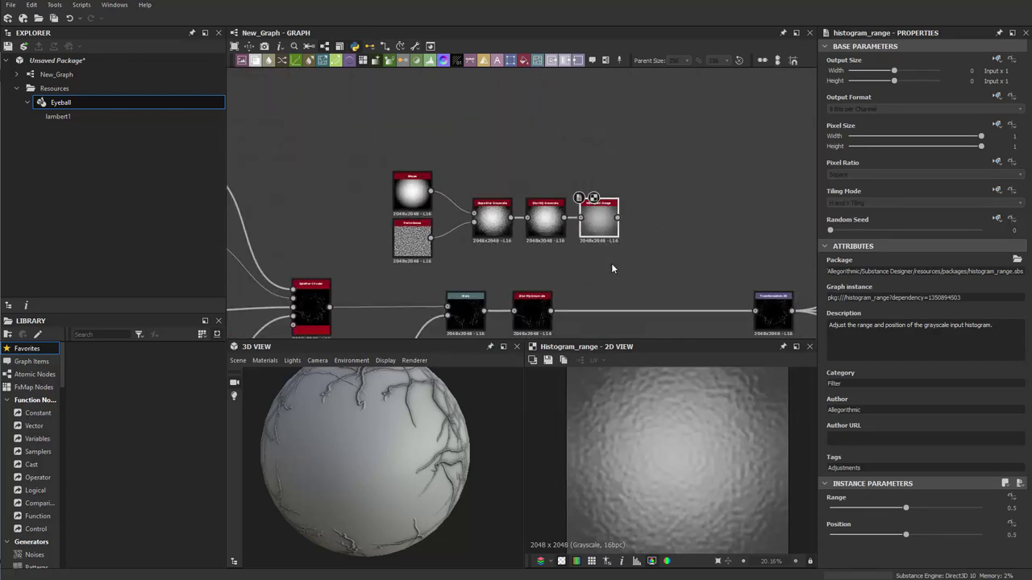
pyautogui.moveTo(333, 116); pyautogui.dragTo(502, 240)
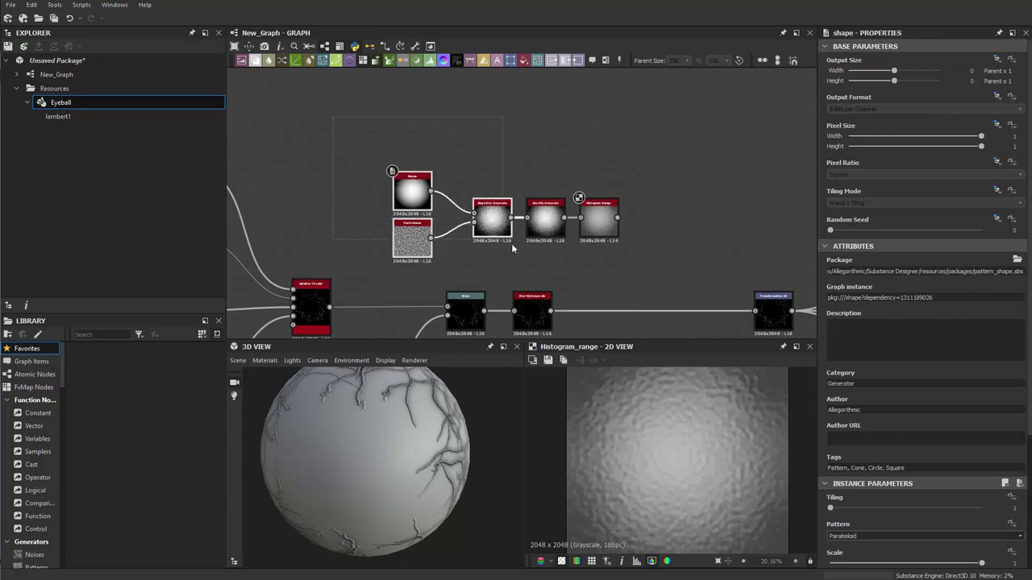
pyautogui.moveTo(600, 238); pyautogui.dragTo(526, 225)
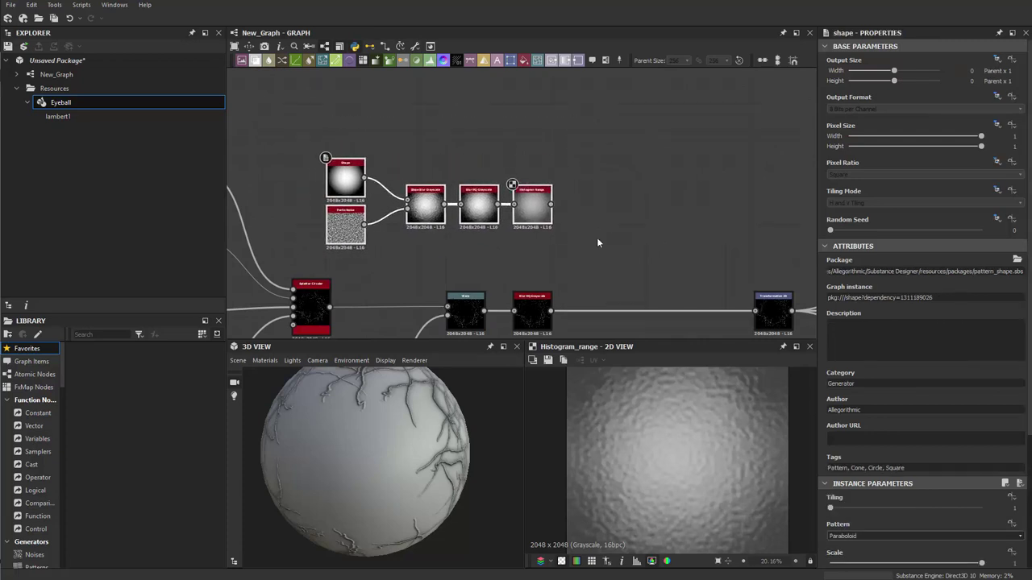
# Insert a Blend node between the veins' Blur HQ Grayscale and Transformation 2D, with the Histogram Range as foreground.
pyautogui.scroll(3, 598, 242)
pyautogui.moveTo(608, 226); pyautogui.dragTo(671, 296, button='middle')
pyautogui.scroll(1, 671, 294)
pyautogui.scroll(1, 691, 481)
pyautogui.moveTo(631, 195); pyautogui.dragTo(524, 110, button='middle')
pyautogui.scroll(-3, 616, 189)
pyautogui.click(569, 170)
pyautogui.press('space')
pyautogui.write('b')
pyautogui.click(611, 192)
pyautogui.moveTo(494, 106); pyautogui.dragTo(547, 170)
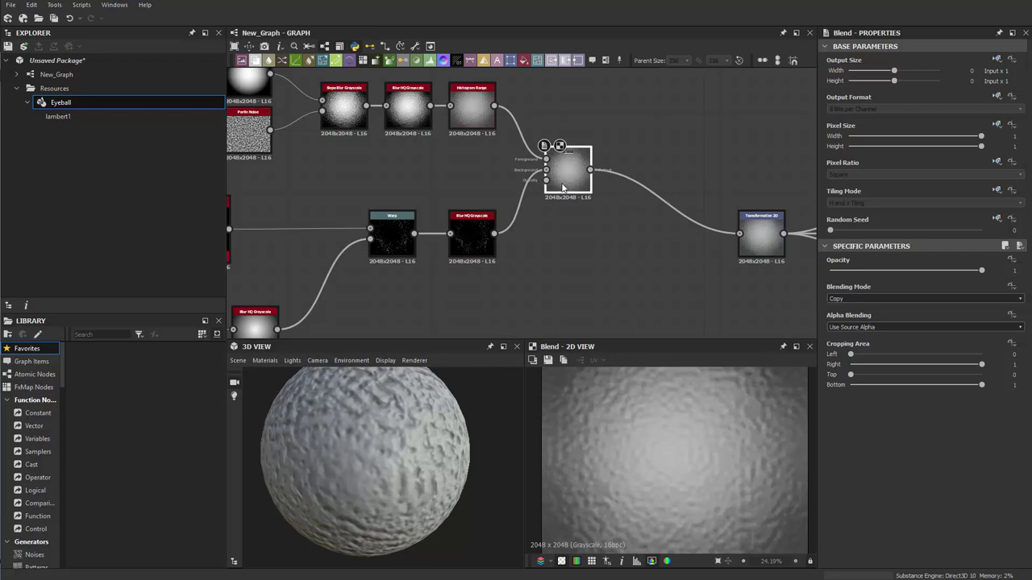
# Line the Blend node up with the vein chain, set its opacity to 0.1 and inspect the eyeball surface.
pyautogui.moveTo(567, 171); pyautogui.dragTo(583, 227)
pyautogui.moveTo(374, 514); pyautogui.dragTo(420, 486)
pyautogui.scroll(-3, 473, 510)
pyautogui.scroll(4, 443, 507)
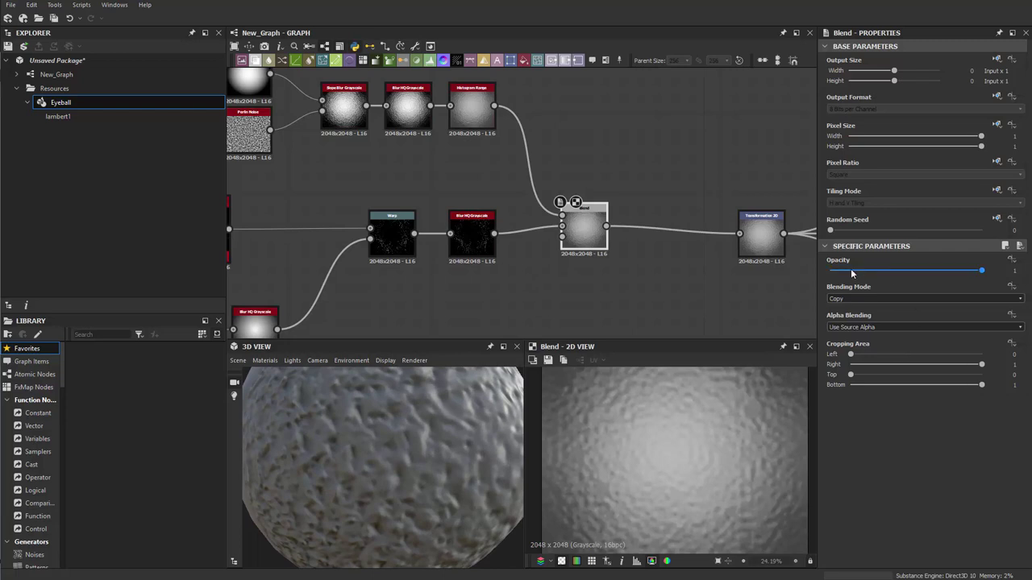
pyautogui.moveTo(851, 274); pyautogui.dragTo(844, 274)
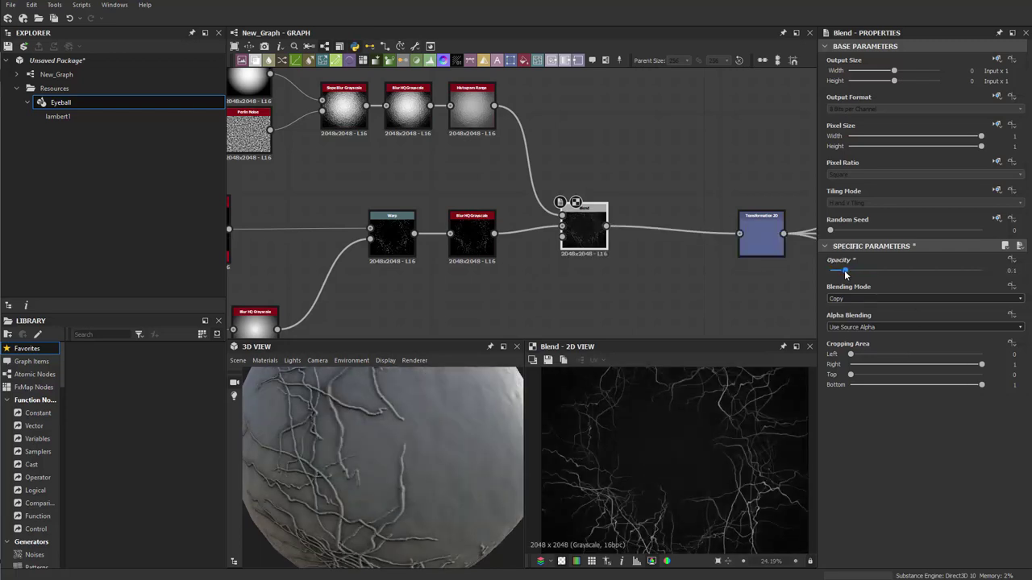
pyautogui.moveTo(486, 479); pyautogui.dragTo(404, 461)
pyautogui.scroll(-4, 416, 471)
pyautogui.scroll(5, 408, 458)
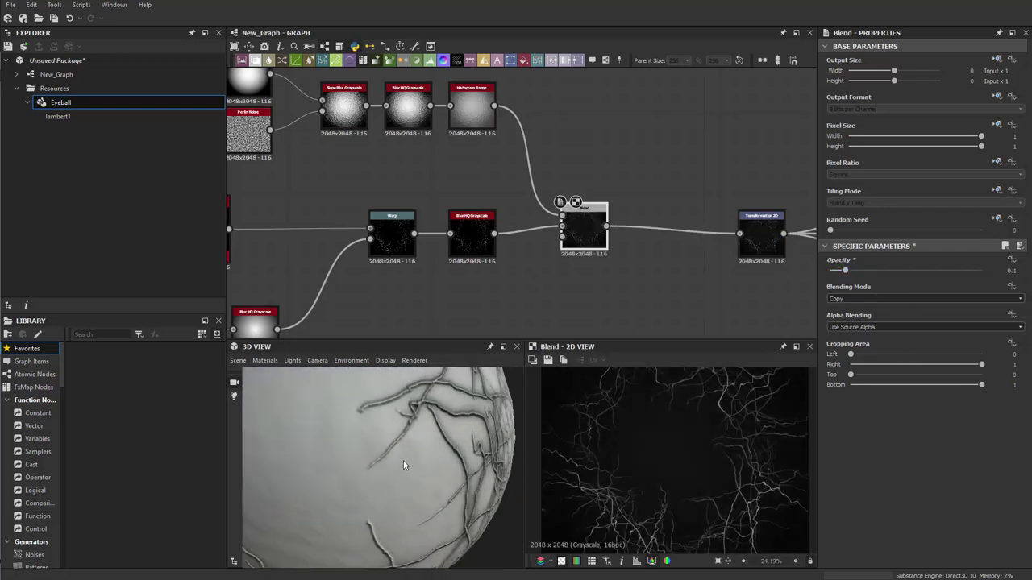
pyautogui.scroll(3, 479, 267)
# Set the intensity of the bump pattern's Blur HQ Grayscale to 2.49 and check the eyeball.
pyautogui.click(588, 170)
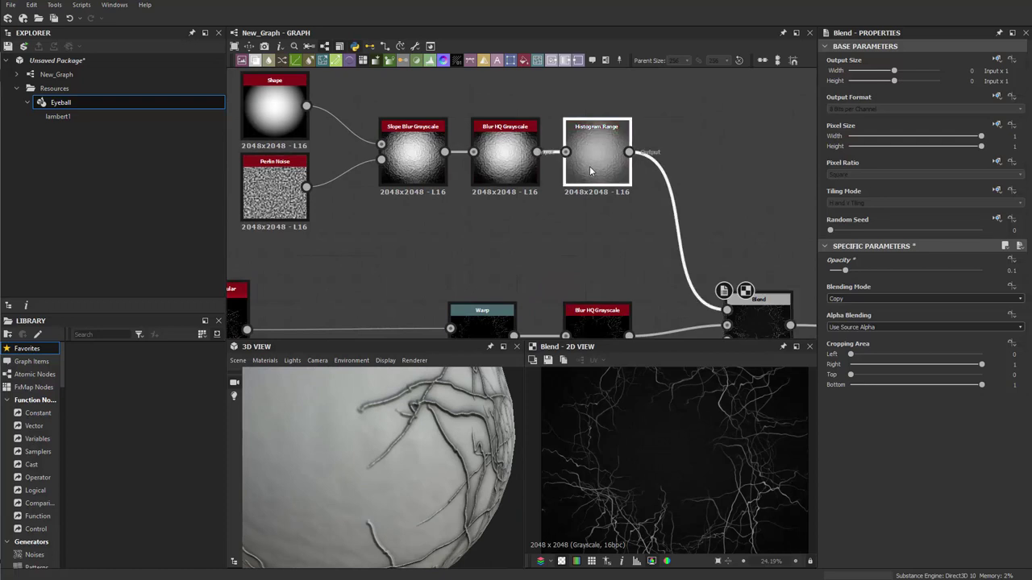
pyautogui.click(532, 171)
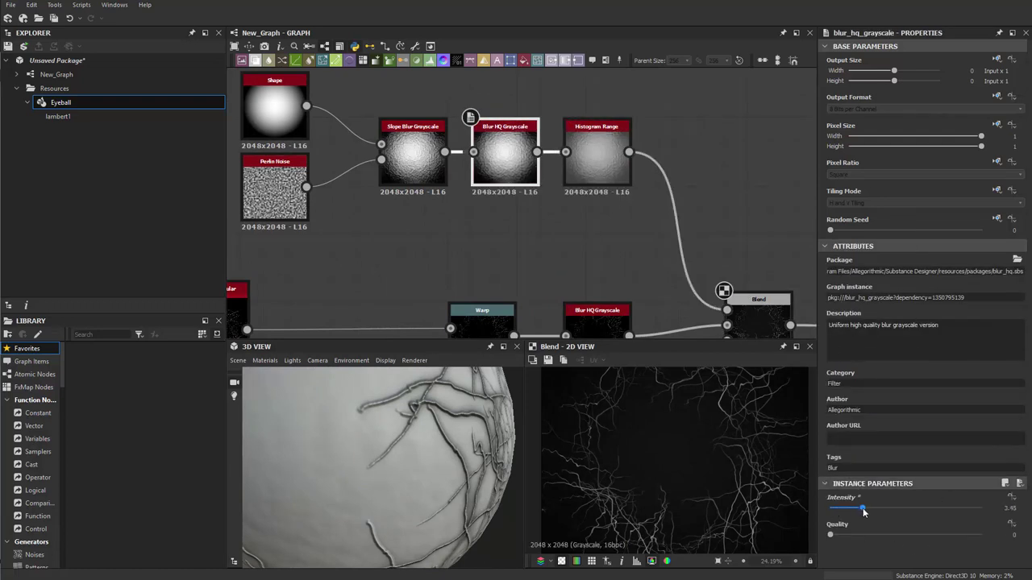
pyautogui.moveTo(414, 424); pyautogui.dragTo(441, 431)
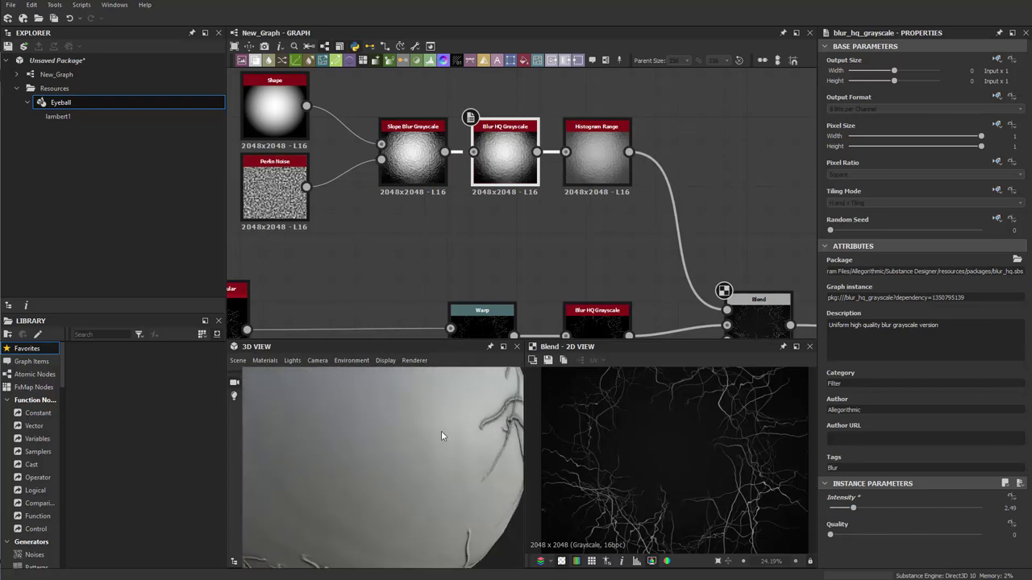
pyautogui.scroll(-5, 441, 431)
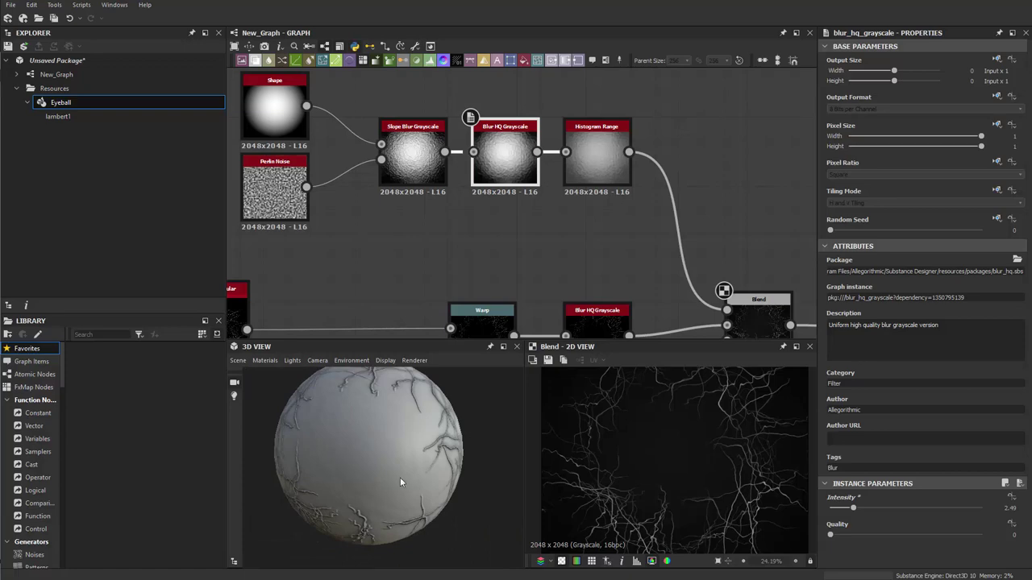
pyautogui.scroll(5, 554, 258)
# Add a Warp node in place of the Slope Blur Grayscale, fed by Shape and Perlin Noise and feeding Blur HQ Grayscale.
pyautogui.moveTo(446, 232); pyautogui.dragTo(620, 233, button='middle')
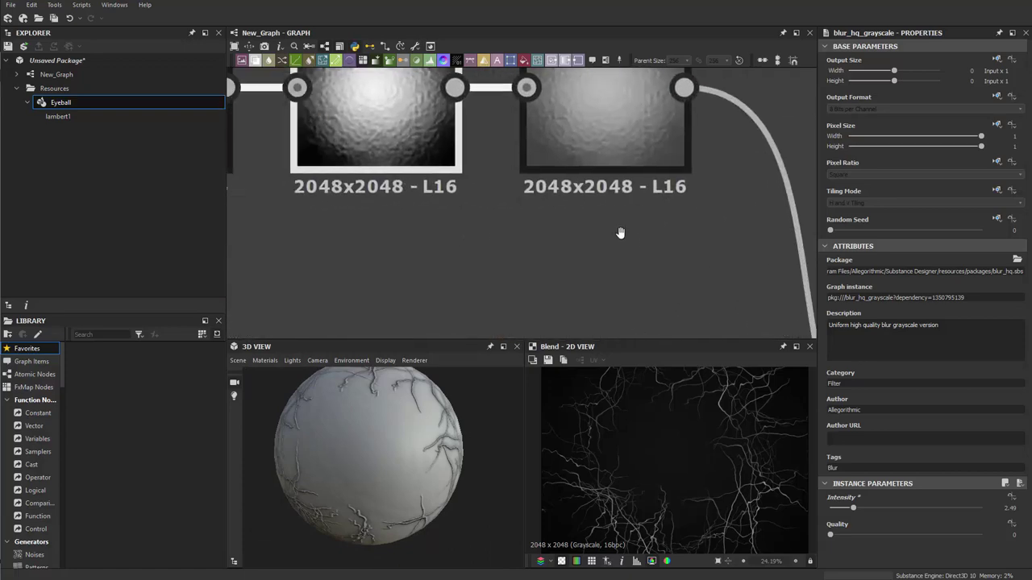
pyautogui.scroll(-8, 680, 282)
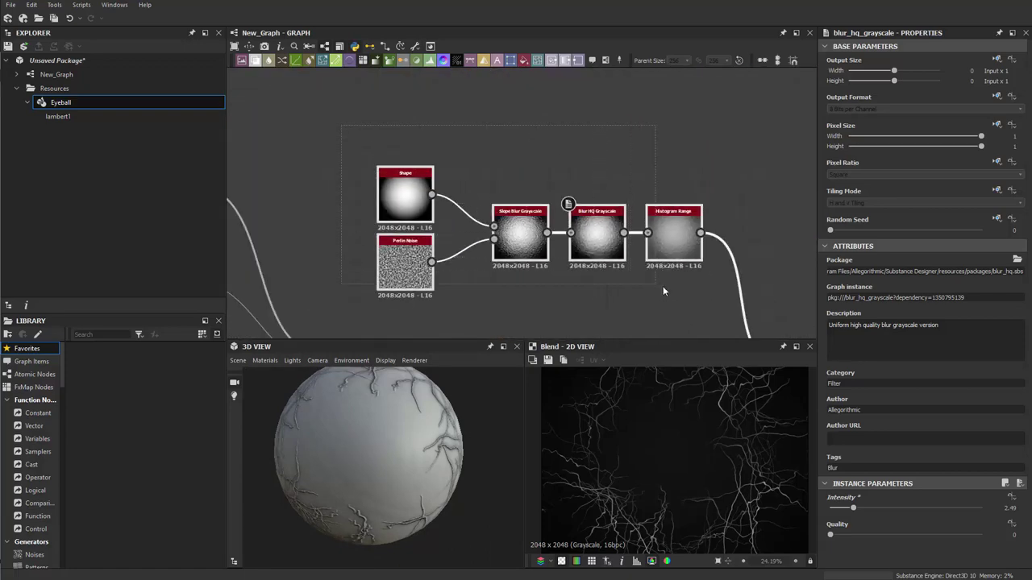
pyautogui.scroll(3, 678, 295)
pyautogui.moveTo(544, 278); pyautogui.dragTo(594, 238, button='middle')
pyautogui.scroll(3, 688, 294)
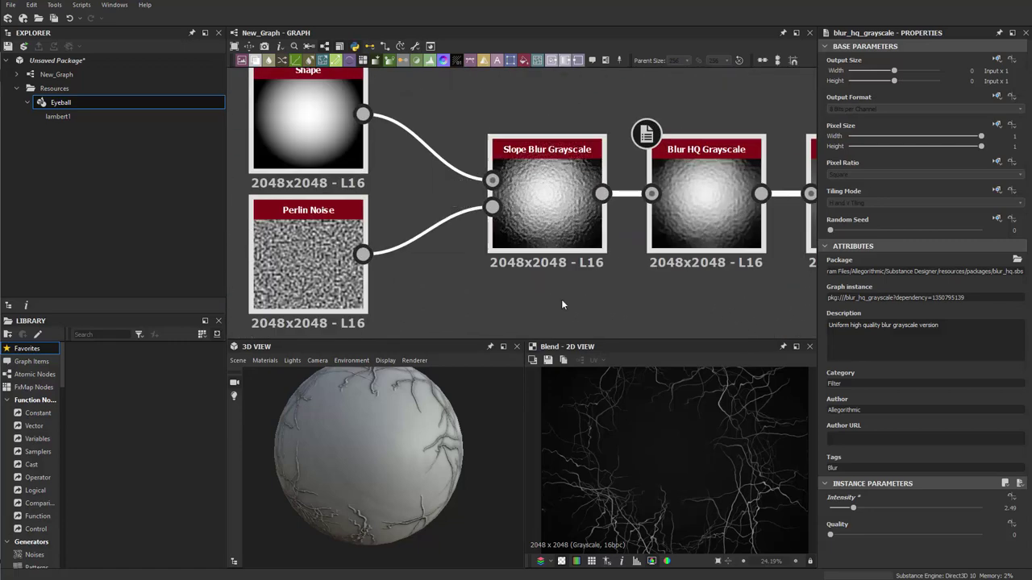
pyautogui.press('space')
pyautogui.write('warp')
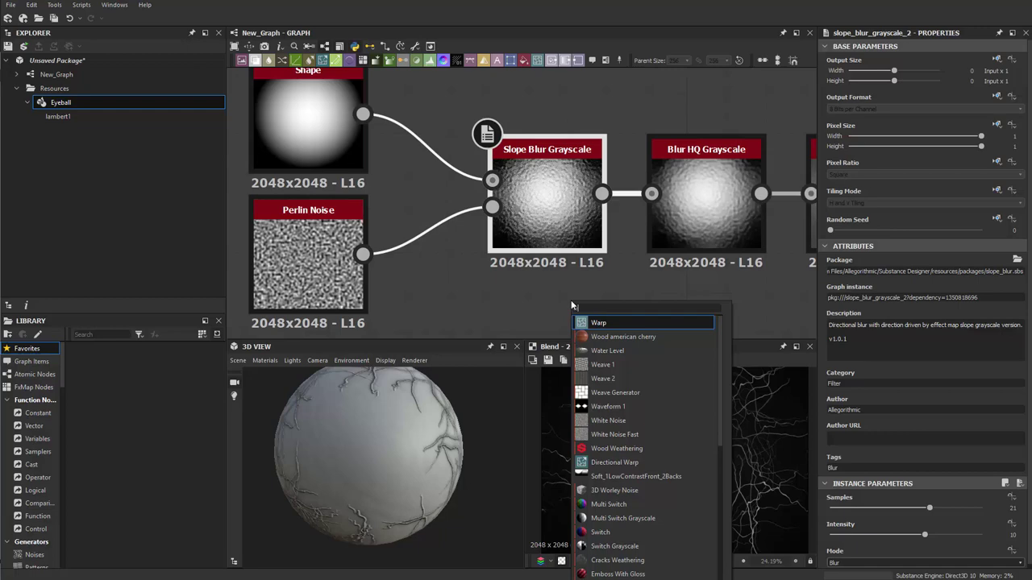
pyautogui.press('Return')
pyautogui.scroll(-4, 600, 219)
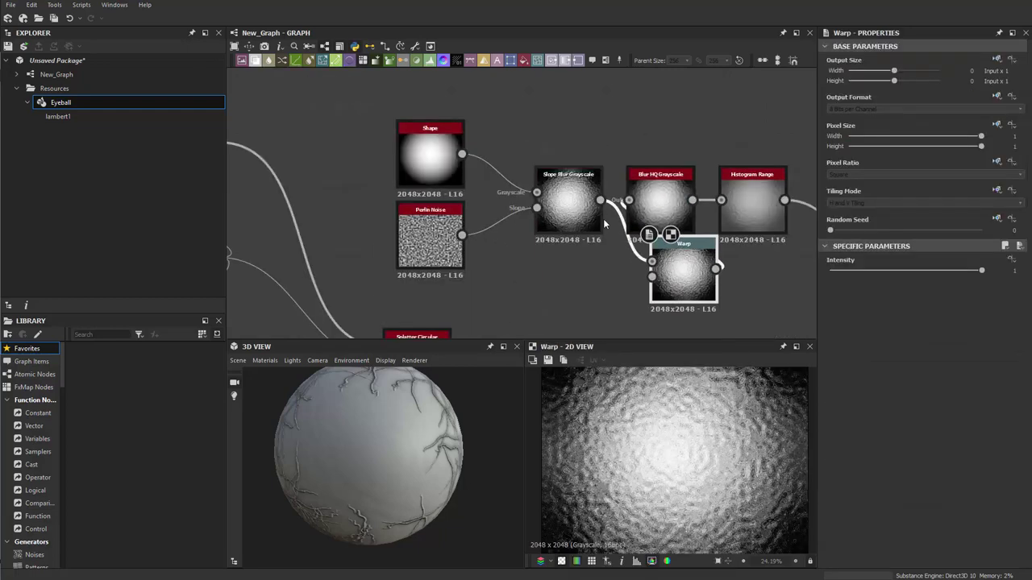
pyautogui.moveTo(581, 208); pyautogui.dragTo(573, 132)
pyautogui.moveTo(659, 269); pyautogui.dragTo(428, 252)
pyautogui.scroll(3, 562, 206)
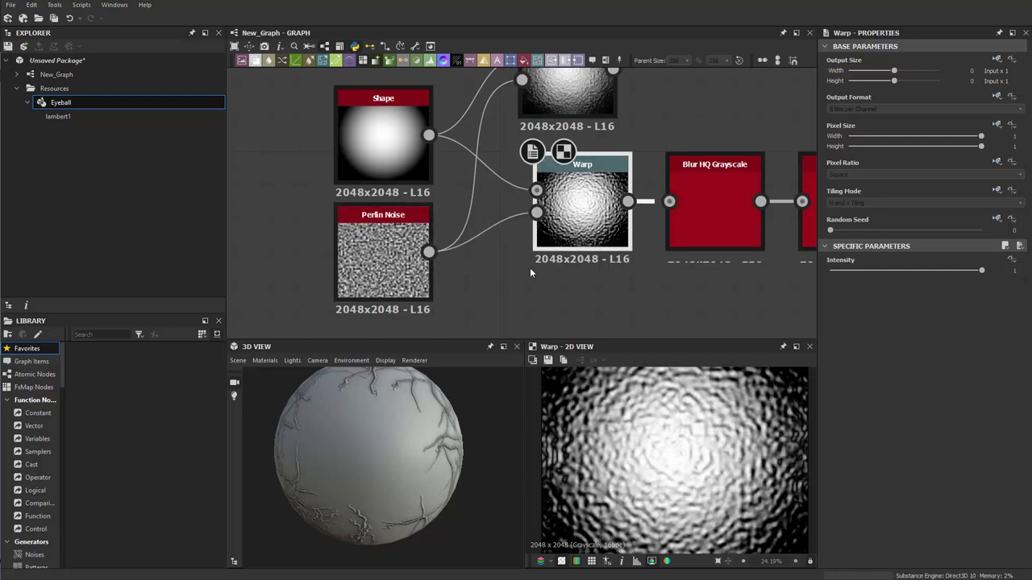
# Delete the unused Slope Blur Grayscale node and inspect the Perlin Noise settings and the warped bumps on the eyeball.
pyautogui.moveTo(599, 97); pyautogui.dragTo(561, 195, button='middle')
pyautogui.click(536, 180)
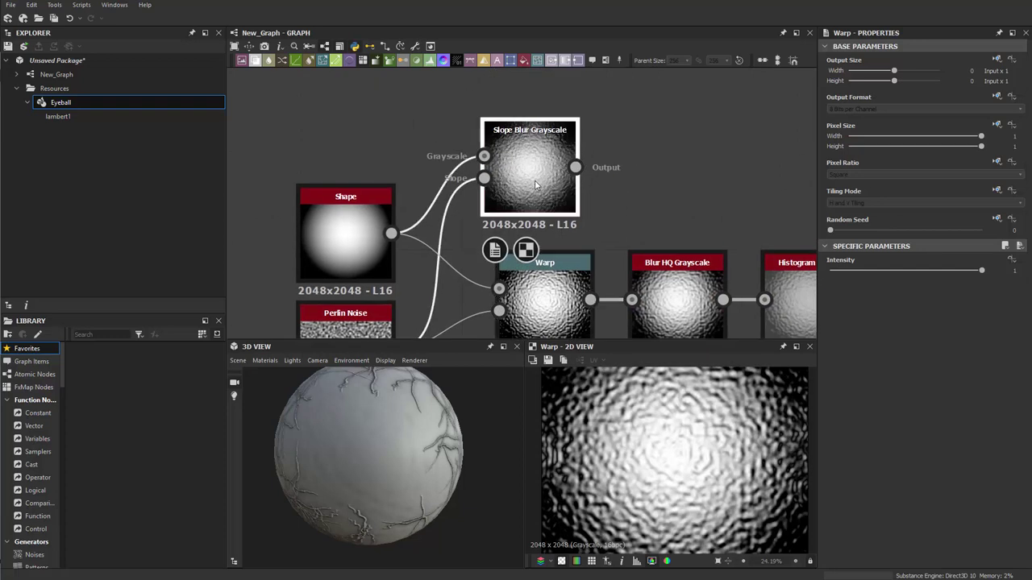
pyautogui.press('Delete')
pyautogui.moveTo(490, 316); pyautogui.dragTo(500, 232, button='middle')
pyautogui.scroll(3, 393, 460)
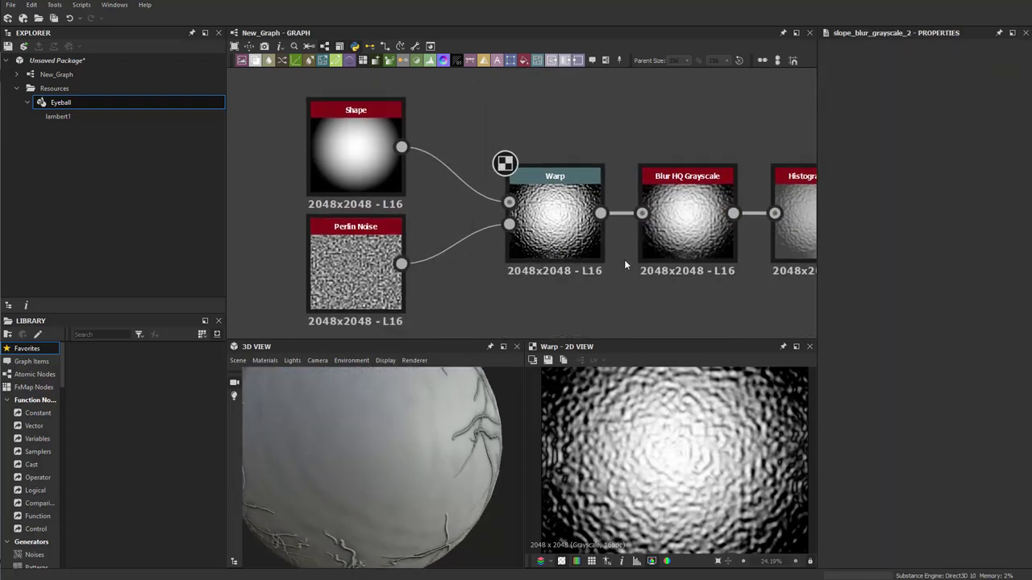
pyautogui.scroll(1, 589, 234)
pyautogui.moveTo(605, 199); pyautogui.dragTo(539, 166, button='middle')
pyautogui.scroll(-3, 573, 186)
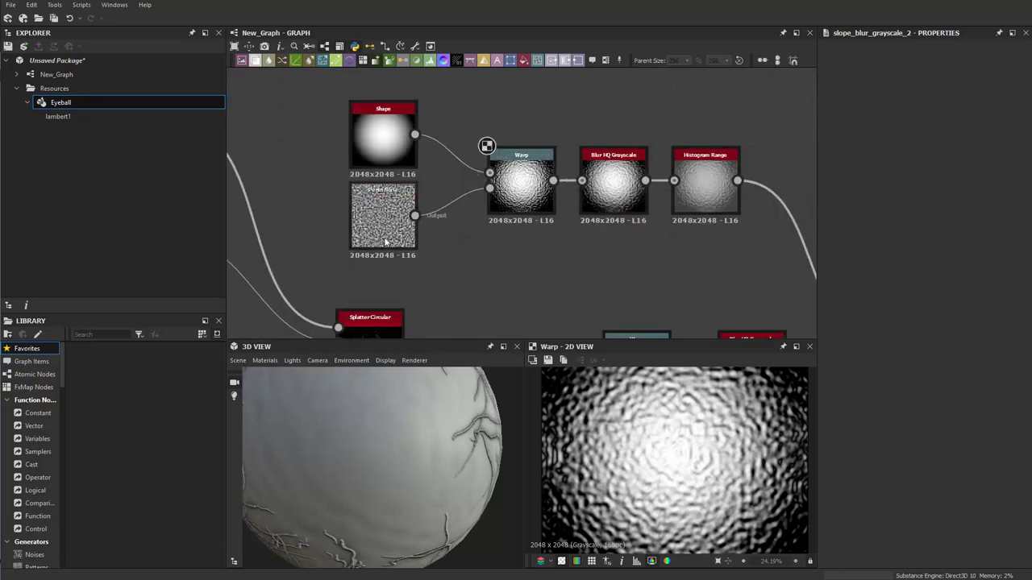
pyautogui.moveTo(596, 283); pyautogui.dragTo(606, 276, button='middle')
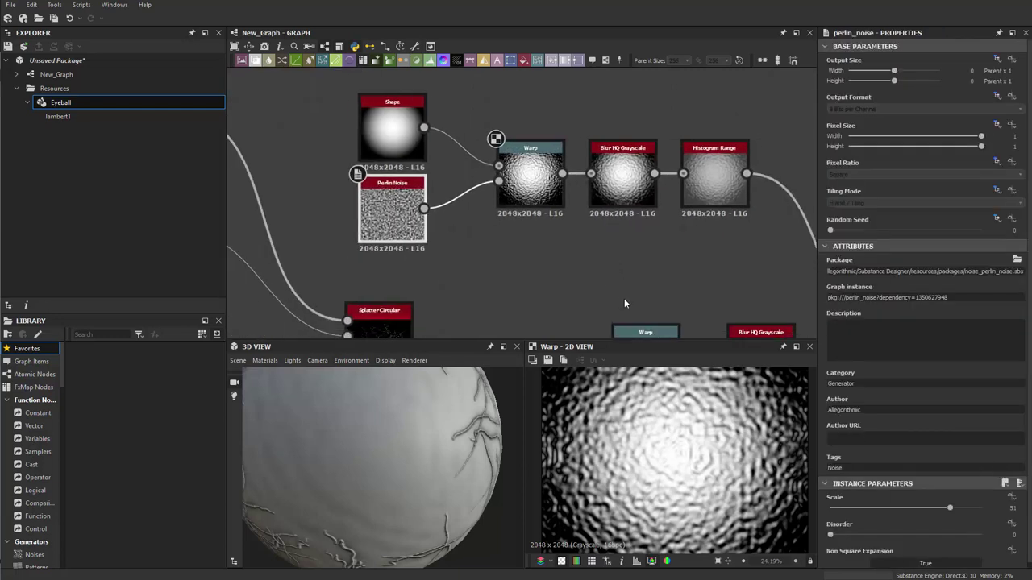
pyautogui.moveTo(308, 506); pyautogui.dragTo(447, 416)
# Add a second Blend node after the Histogram Range and connect the Histogram Range as its background.
pyautogui.moveTo(586, 306); pyautogui.dragTo(332, 300, button='middle')
pyautogui.scroll(-1, 362, 274)
pyautogui.scroll(2, 469, 211)
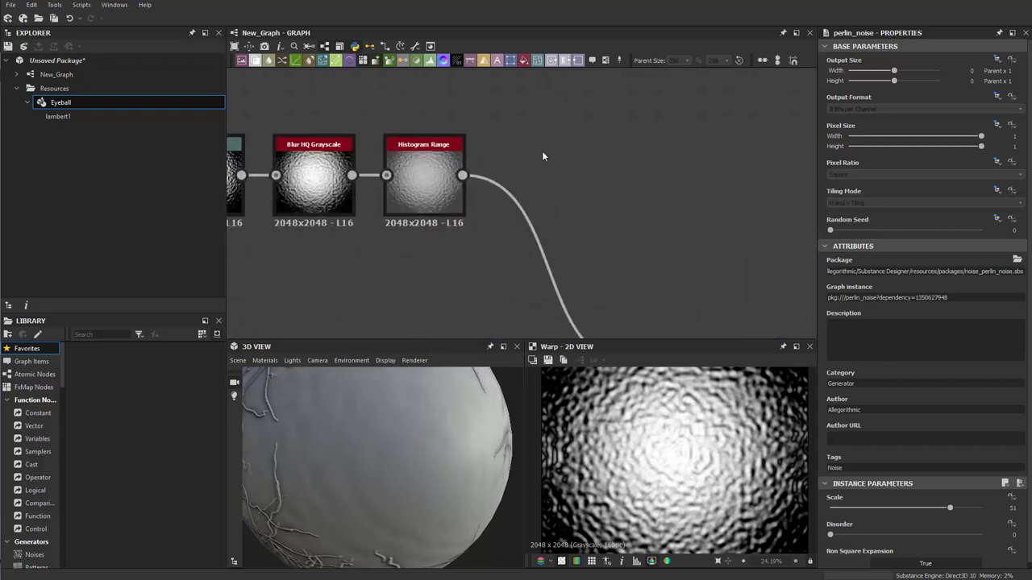
pyautogui.press('space')
pyautogui.click(575, 175)
pyautogui.moveTo(462, 175); pyautogui.dragTo(566, 177)
pyautogui.moveTo(437, 87); pyautogui.dragTo(449, 112, button='middle')
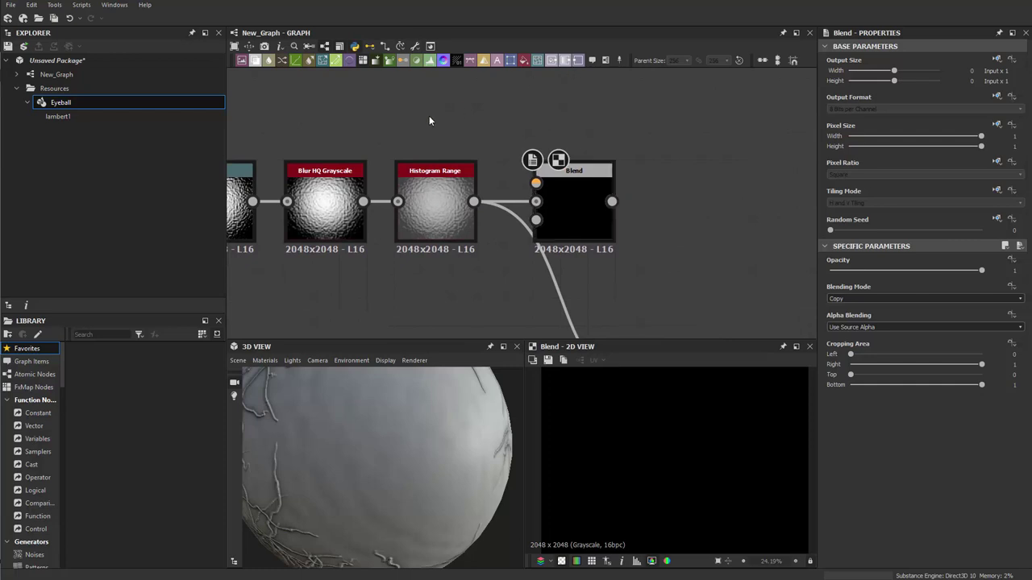
# Add a Uniform Color node set to grayscale white and use it as the new Blend's foreground.
pyautogui.press('space')
pyautogui.write('unif')
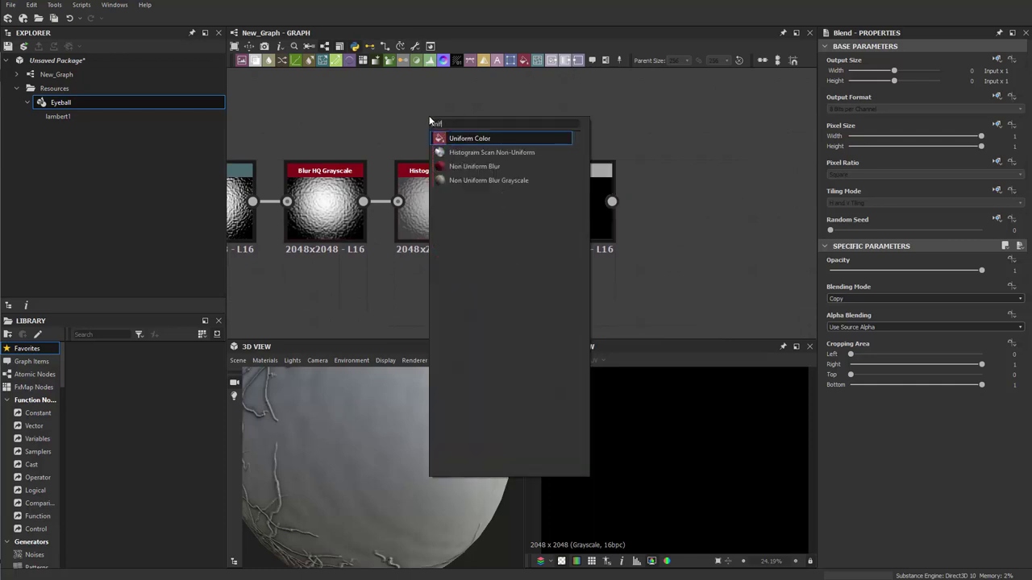
pyautogui.press('Return')
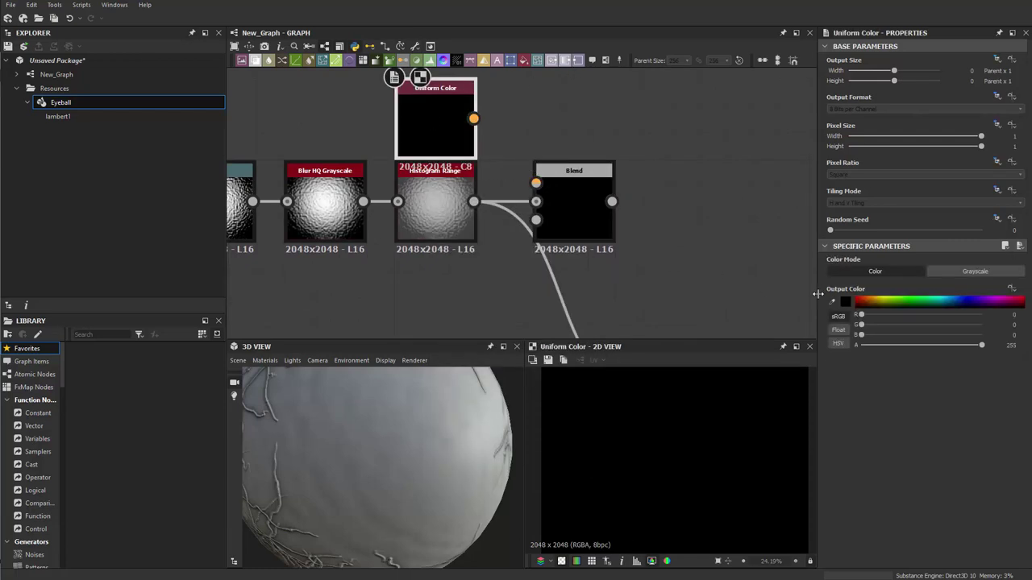
pyautogui.click(844, 303)
pyautogui.moveTo(529, 198); pyautogui.dragTo(457, 288)
pyautogui.click(976, 272)
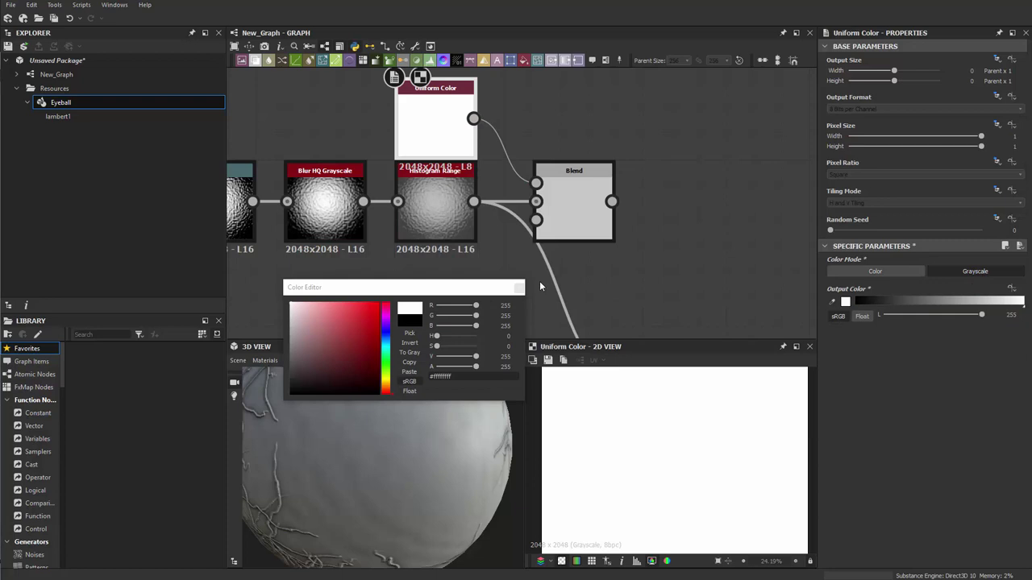
# Connect the new Blend's output to the foreground of the vein Blend and close the color editor.
pyautogui.moveTo(637, 274); pyautogui.dragTo(618, 188, button='middle')
pyautogui.moveTo(593, 118); pyautogui.dragTo(626, 307)
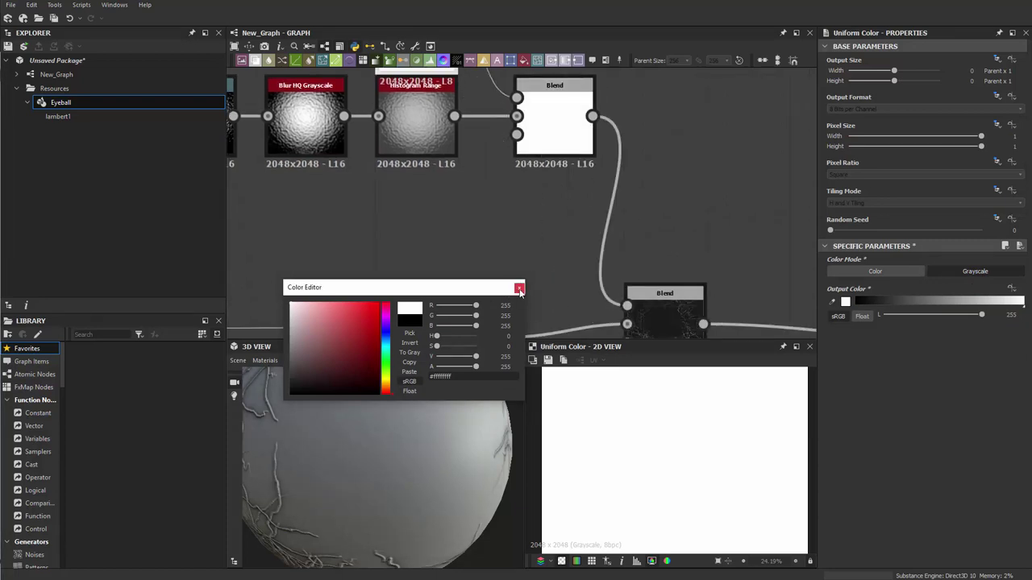
pyautogui.click(519, 288)
# Add a Gradient Radial node as the opacity mask of the new Blend and inspect the masked pattern up close.
pyautogui.moveTo(469, 212); pyautogui.dragTo(500, 215, button='middle')
pyautogui.press('space')
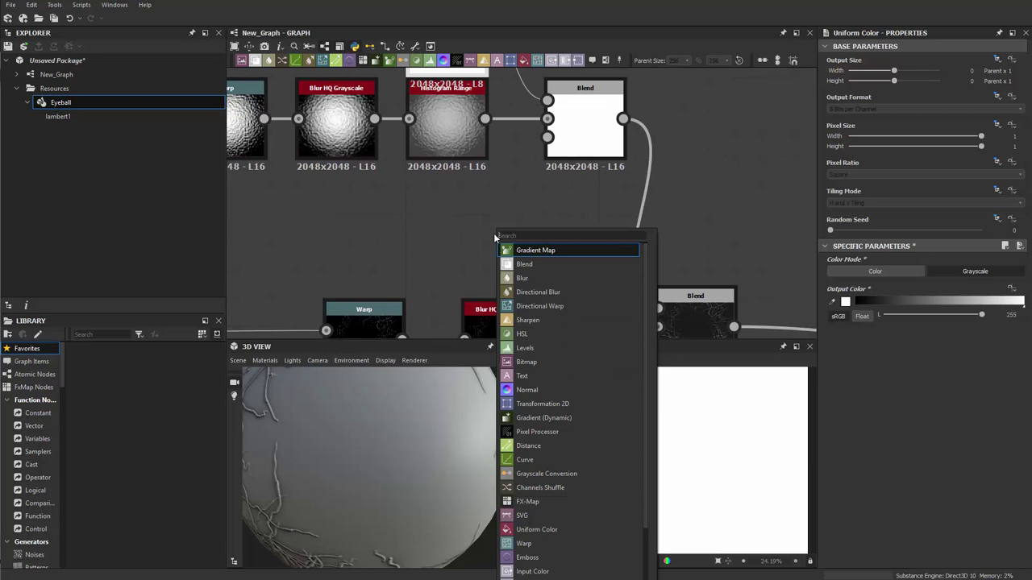
pyautogui.write('gra')
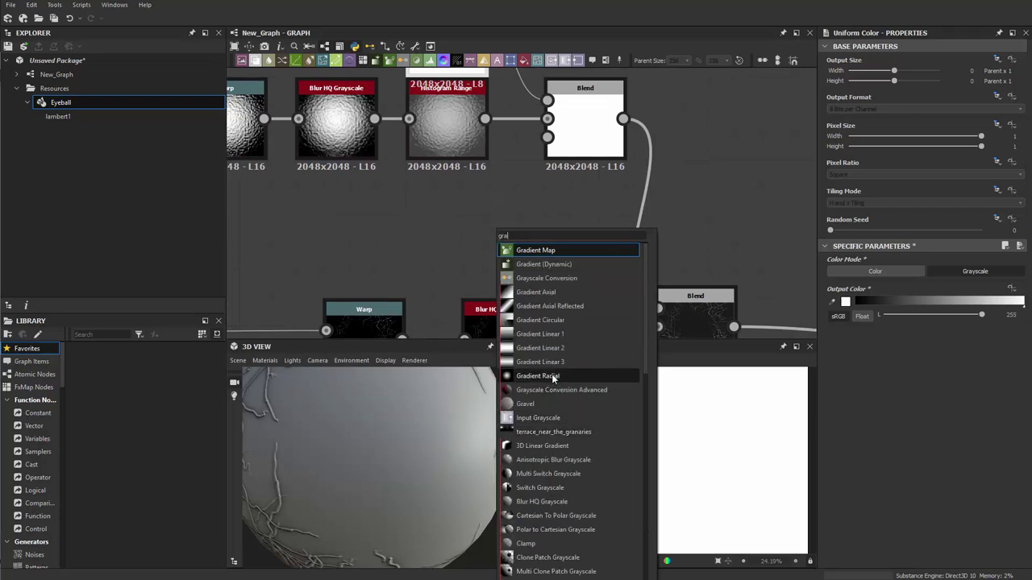
pyautogui.click(551, 376)
pyautogui.moveTo(531, 242); pyautogui.dragTo(582, 136)
pyautogui.scroll(3, 664, 484)
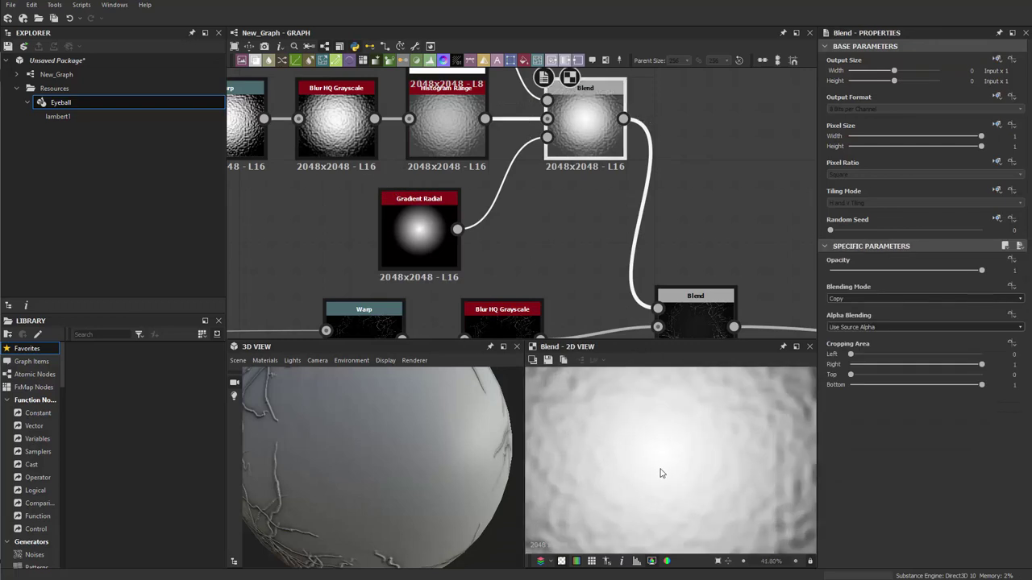
# Shrink the Gradient Radial mask by moving its outer point inward, and check the bump detail on the eyeball.
pyautogui.click(455, 264)
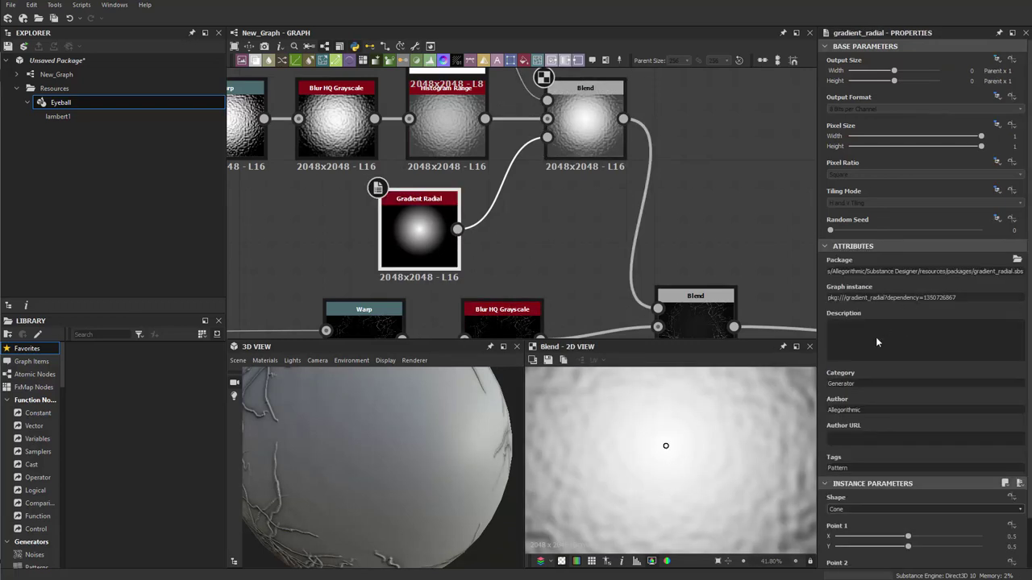
pyautogui.scroll(-5, 697, 451)
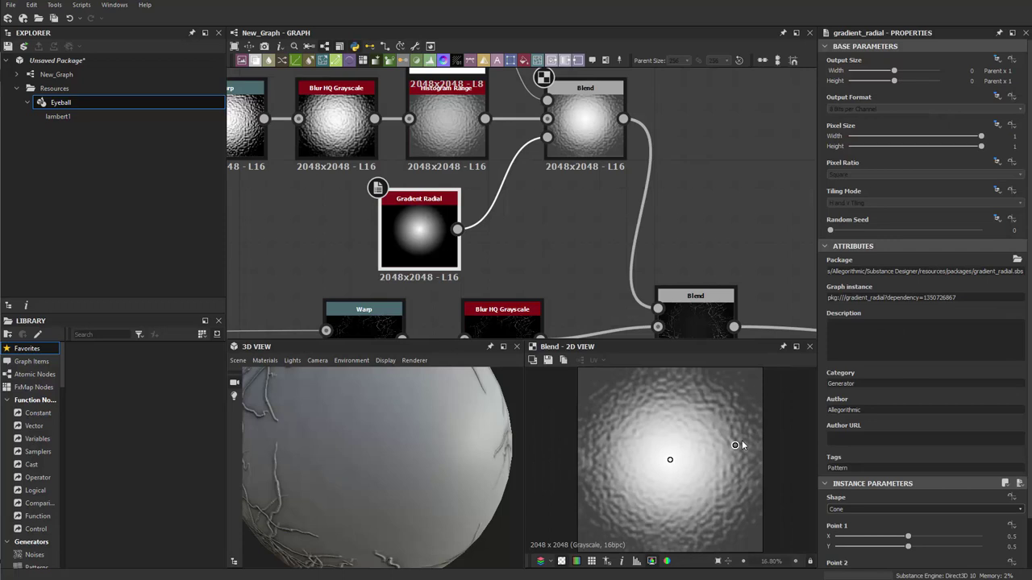
pyautogui.moveTo(739, 442); pyautogui.dragTo(718, 444)
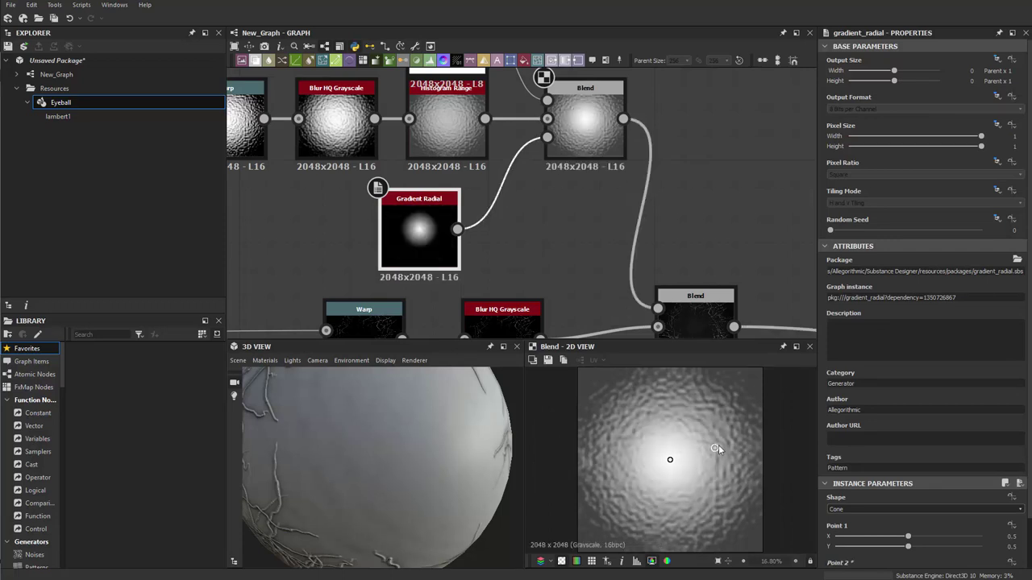
pyautogui.scroll(-5, 412, 493)
pyautogui.moveTo(382, 495); pyautogui.dragTo(396, 461)
pyautogui.scroll(3, 397, 462)
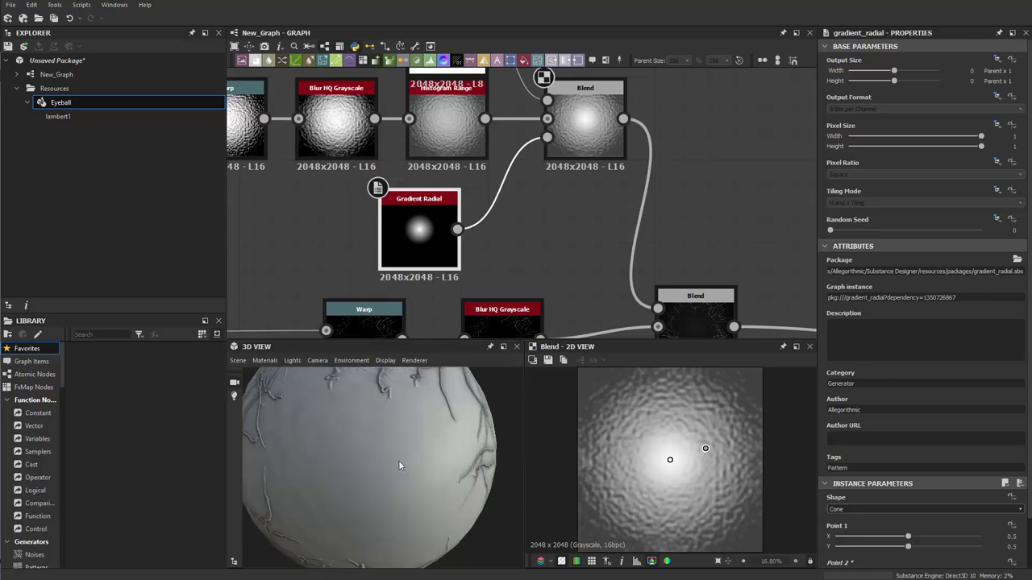
pyautogui.scroll(3, 332, 488)
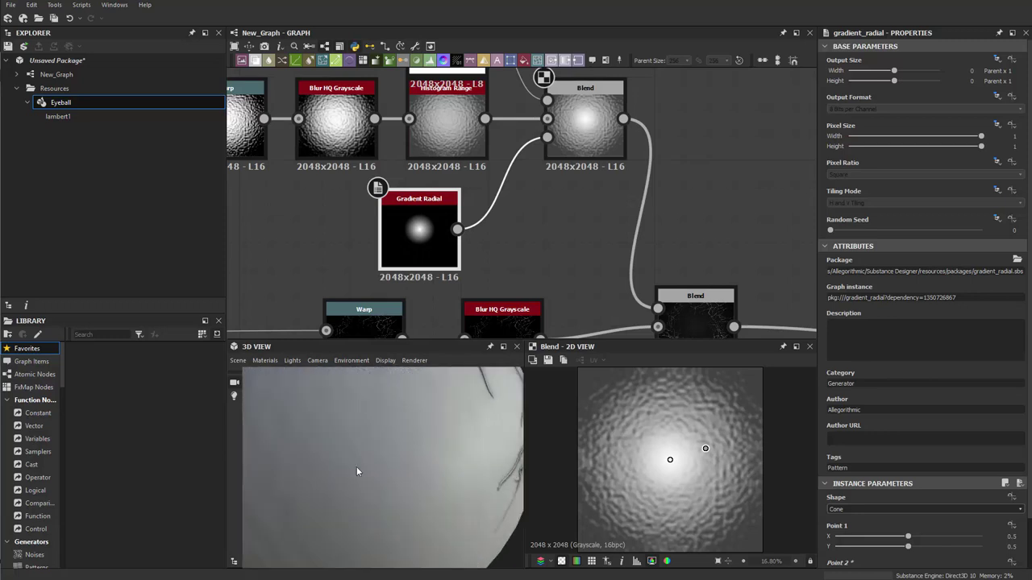
# Examine the whole eyeball and the graph from the vein nodes to the Normal, Height and AO outputs and the sections below.
pyautogui.scroll(-5, 359, 470)
pyautogui.moveTo(364, 478); pyautogui.dragTo(404, 453)
pyautogui.scroll(-3, 322, 468)
pyautogui.scroll(-5, 617, 262)
pyautogui.moveTo(617, 266); pyautogui.dragTo(387, 182, button='middle')
pyautogui.scroll(4, 400, 198)
pyautogui.moveTo(437, 180); pyautogui.dragTo(565, 189)
pyautogui.moveTo(616, 186); pyautogui.dragTo(228, 216, button='middle')
pyautogui.moveTo(606, 222); pyautogui.dragTo(415, 232, button='middle')
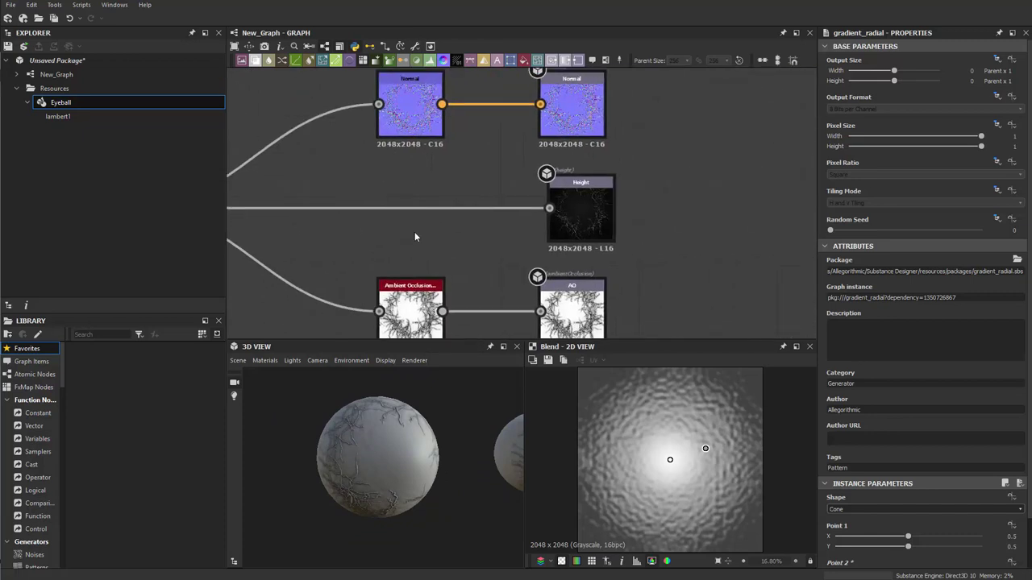
pyautogui.scroll(-3, 413, 236)
pyautogui.moveTo(365, 259); pyautogui.dragTo(735, 210, button='middle')
pyautogui.moveTo(559, 223); pyautogui.dragTo(478, 164, button='middle')
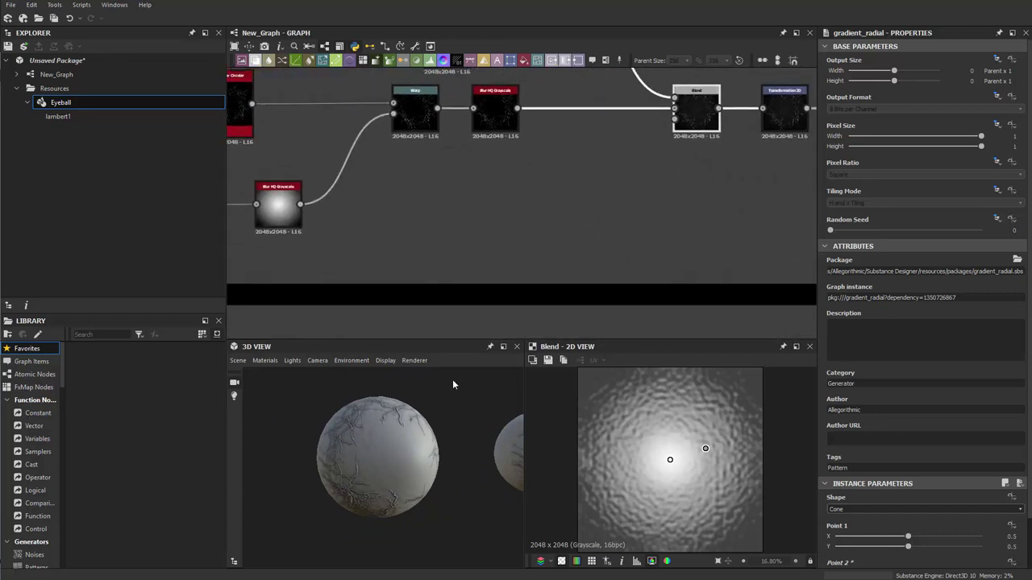
pyautogui.moveTo(347, 429); pyautogui.dragTo(404, 415)
pyautogui.scroll(1, 404, 414)
pyautogui.scroll(1, 492, 278)
pyautogui.moveTo(517, 234); pyautogui.dragTo(351, 97, button='middle')
pyautogui.scroll(-3, 516, 203)
pyautogui.scroll(-3, 526, 206)
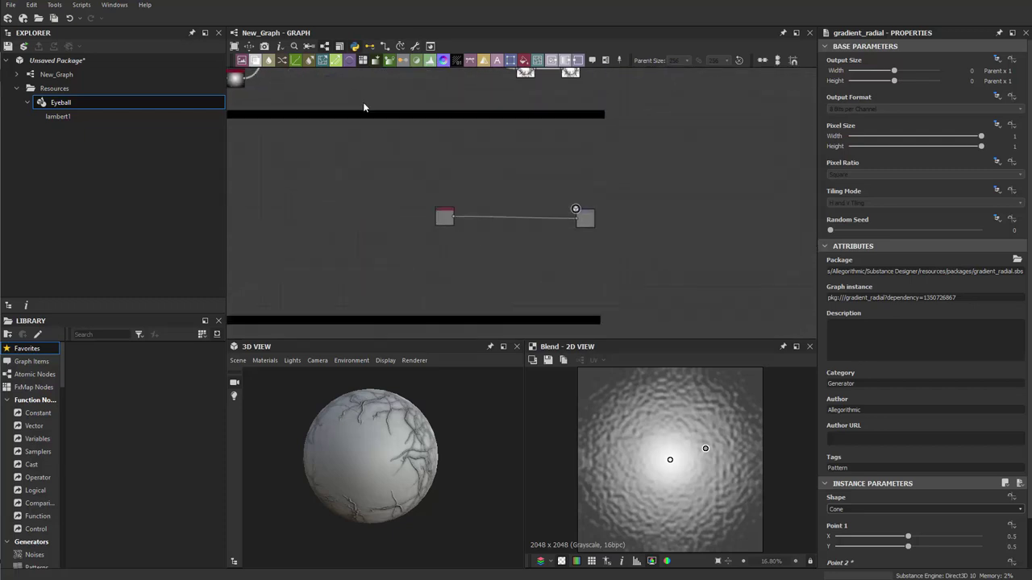
# Add a Transformation 2D node and feed it from the Blur HQ Grayscale node of the vein chain.
pyautogui.moveTo(439, 184)
pyautogui.mouseDown(button='middle')
pyautogui.moveTo(444, 175)
pyautogui.moveTo(448, 191)
pyautogui.mouseUp(button='middle')
pyautogui.moveTo(472, 315); pyautogui.dragTo(556, 338, button='middle')
pyautogui.scroll(3, 488, 164)
pyautogui.moveTo(487, 165); pyautogui.dragTo(518, 190, button='middle')
pyautogui.scroll(2, 518, 190)
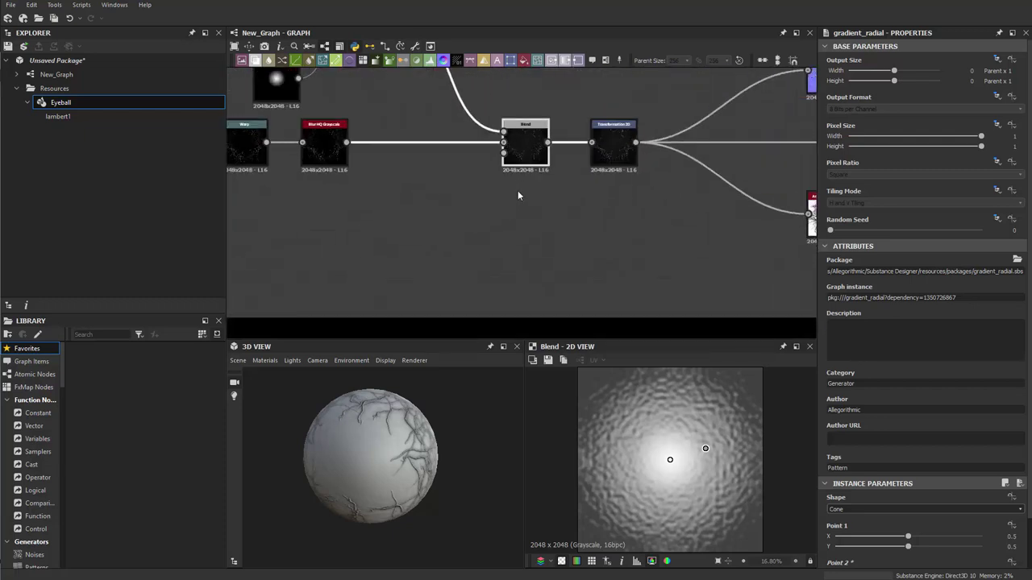
pyautogui.scroll(2, 518, 190)
pyautogui.moveTo(436, 236); pyautogui.dragTo(389, 259, button='middle')
pyautogui.press('space')
pyautogui.write('tr')
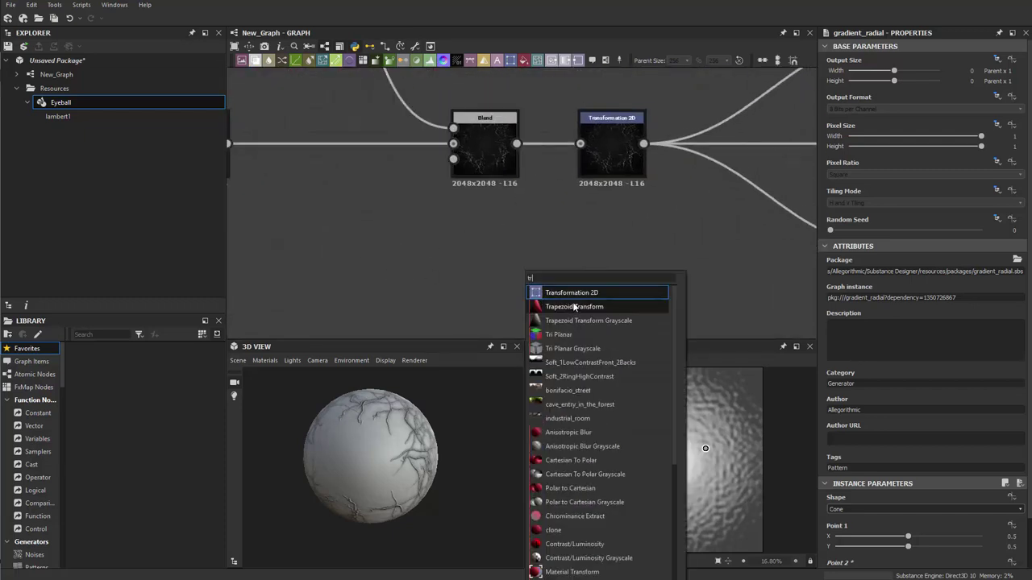
pyautogui.click(573, 296)
pyautogui.moveTo(504, 247); pyautogui.dragTo(298, 244)
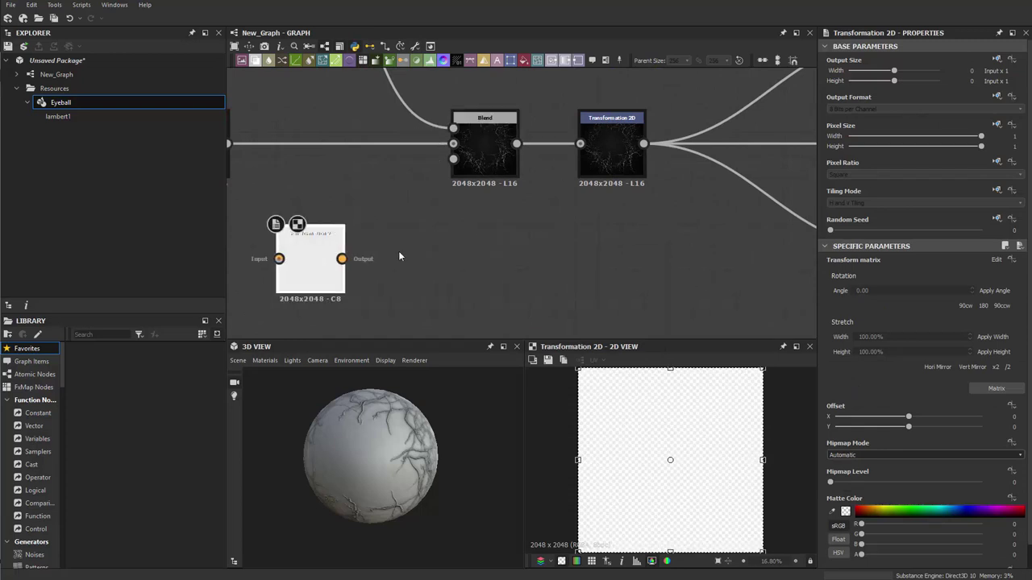
pyautogui.moveTo(399, 254); pyautogui.dragTo(696, 291, button='middle')
pyautogui.moveTo(522, 181); pyautogui.dragTo(574, 296)
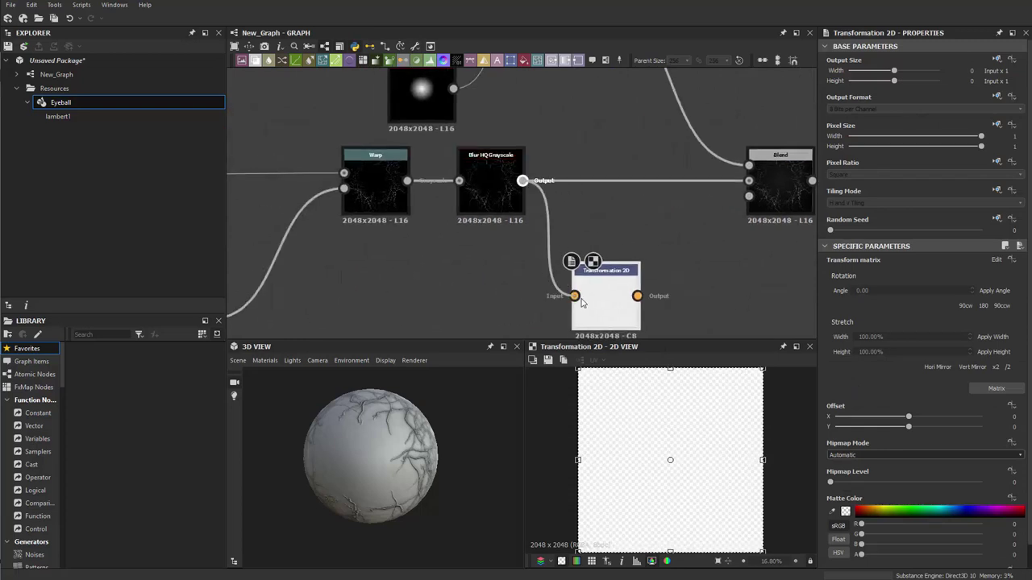
# Move the new Transformation 2D node down into the graph section that holds the Base Color output.
pyautogui.scroll(-5, 567, 215)
pyautogui.moveTo(580, 296); pyautogui.dragTo(566, 153, button='middle')
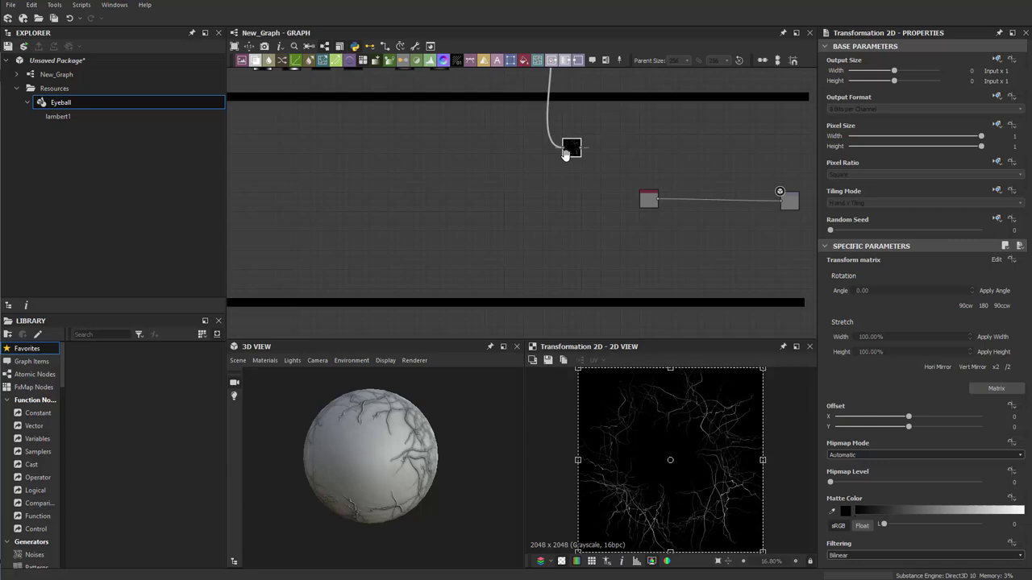
pyautogui.moveTo(577, 339); pyautogui.dragTo(541, 178, button='middle')
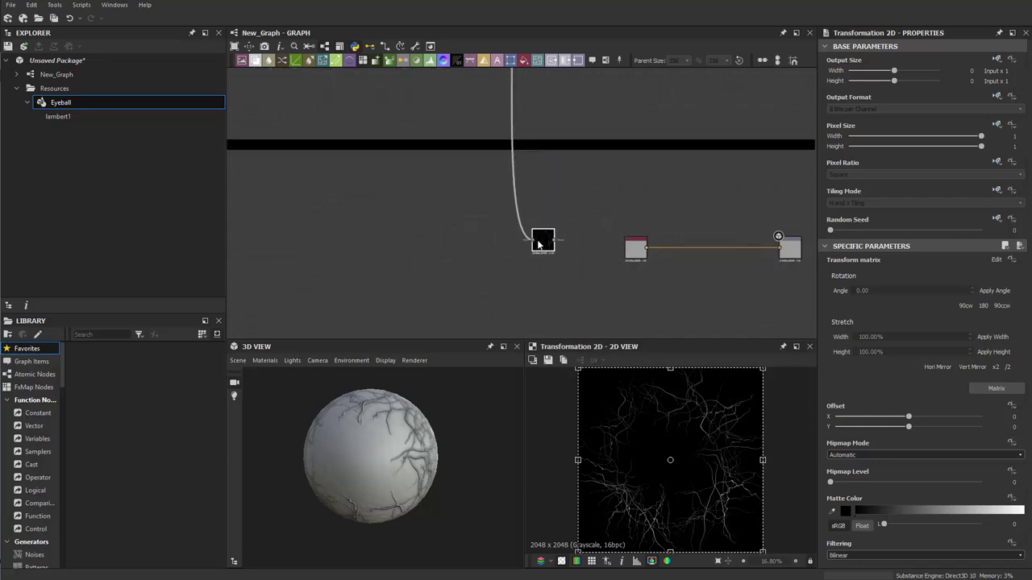
pyautogui.scroll(-6, 527, 255)
pyautogui.moveTo(488, 252); pyautogui.dragTo(404, 213, button='middle')
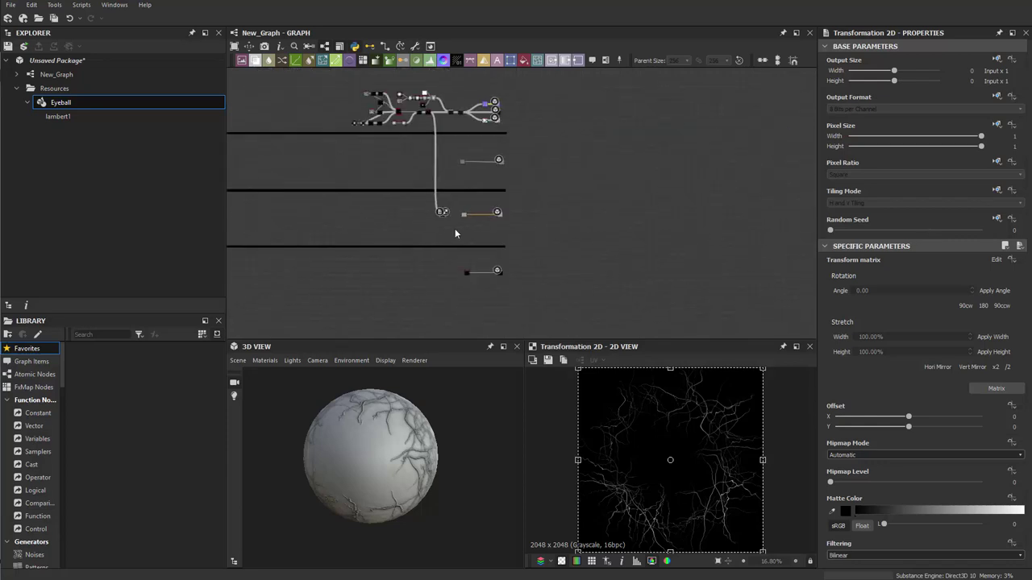
# Add a Blend node in the base color section and use the Transformation 2D output as its opacity mask.
pyautogui.scroll(10, 455, 234)
pyautogui.press('space')
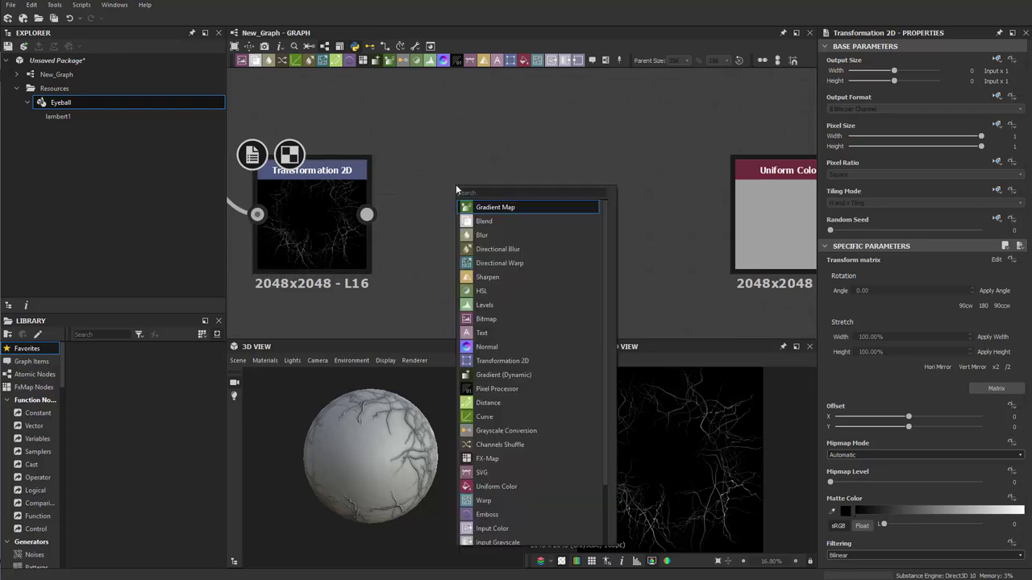
pyautogui.click(495, 219)
pyautogui.moveTo(367, 214); pyautogui.dragTo(329, 288)
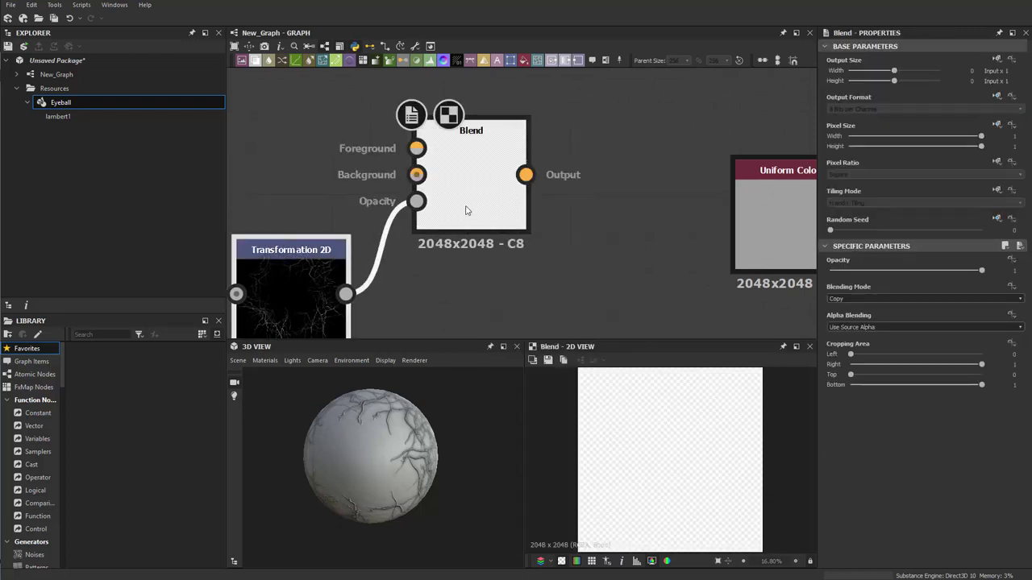
pyautogui.moveTo(467, 208); pyautogui.dragTo(547, 249)
pyautogui.moveTo(417, 168); pyautogui.dragTo(470, 203, button='middle')
# Add two Uniform Color nodes, connect them to the Blend's foreground and background, and stack them above the Transformation 2D node.
pyautogui.click(525, 62)
pyautogui.click(525, 63)
pyautogui.moveTo(571, 236); pyautogui.dragTo(374, 158)
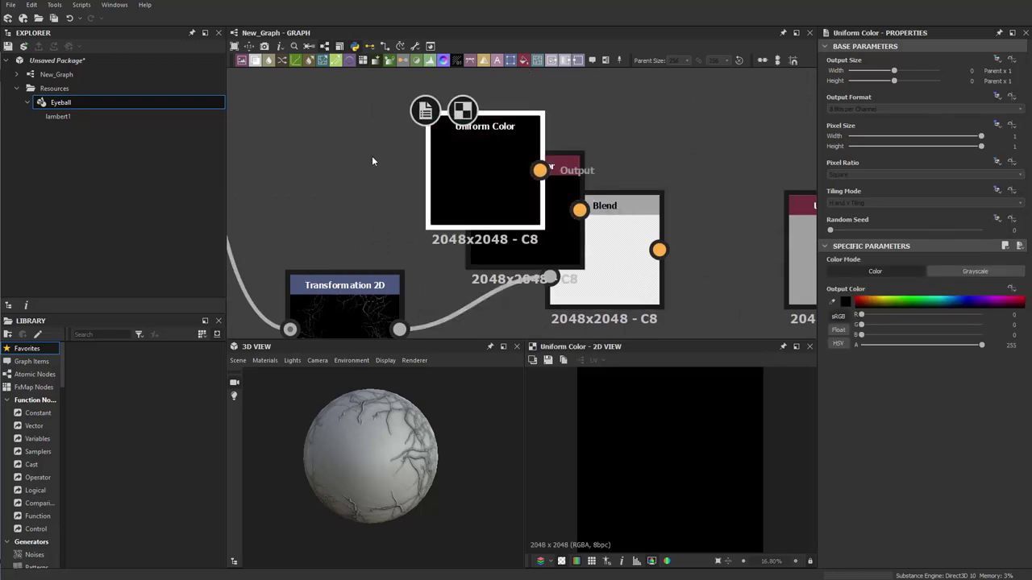
pyautogui.moveTo(532, 205); pyautogui.dragTo(390, 263)
pyautogui.moveTo(382, 150); pyautogui.dragTo(422, 149)
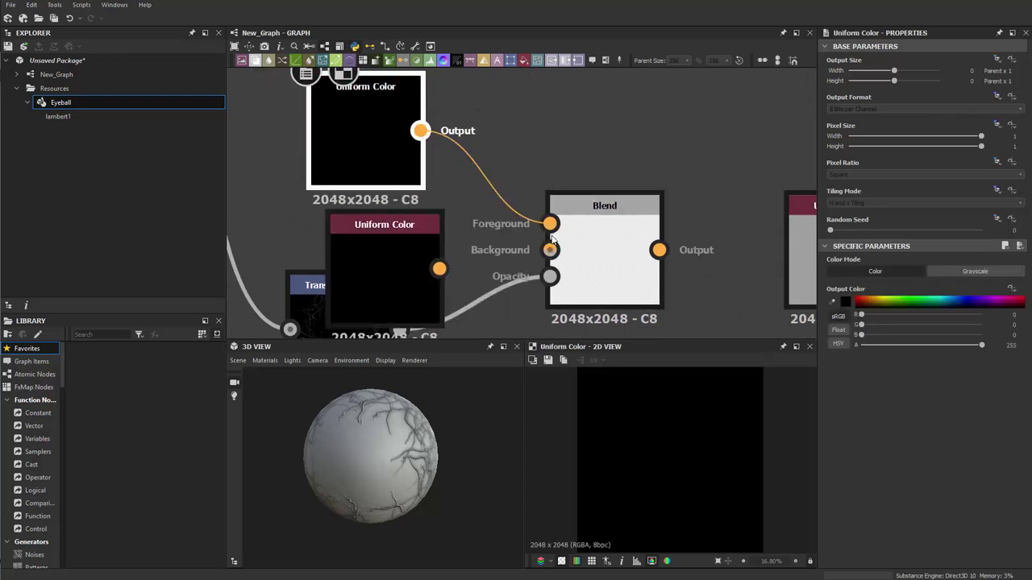
pyautogui.moveTo(551, 249); pyautogui.dragTo(412, 270)
pyautogui.moveTo(392, 178); pyautogui.dragTo(392, 138)
pyautogui.moveTo(378, 270); pyautogui.dragTo(360, 212)
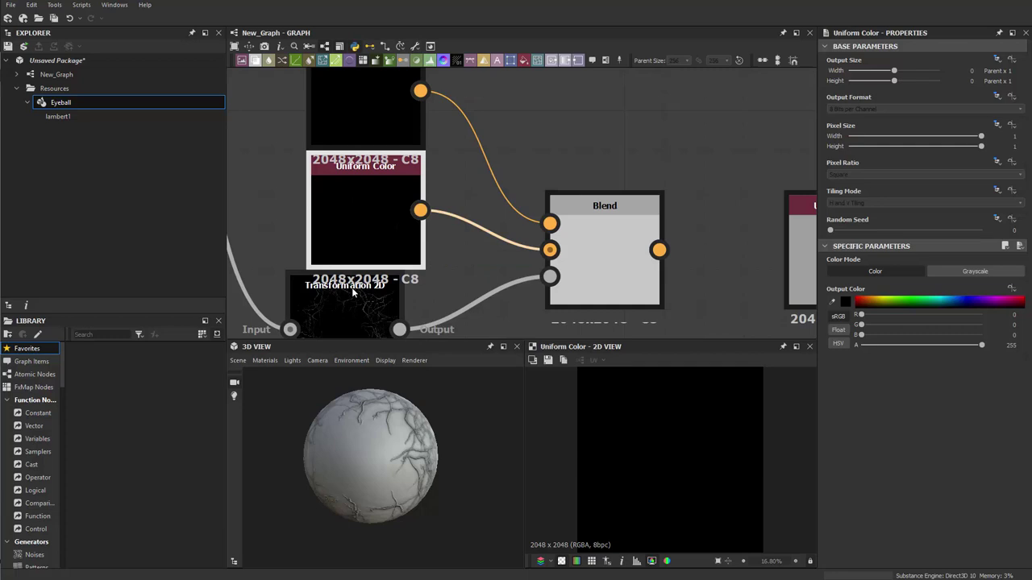
pyautogui.moveTo(352, 292); pyautogui.dragTo(372, 331)
# Set the foreground Uniform Color to red and the background Uniform Color to white.
pyautogui.click(383, 111)
pyautogui.moveTo(359, 226); pyautogui.dragTo(372, 253)
pyautogui.click(861, 300)
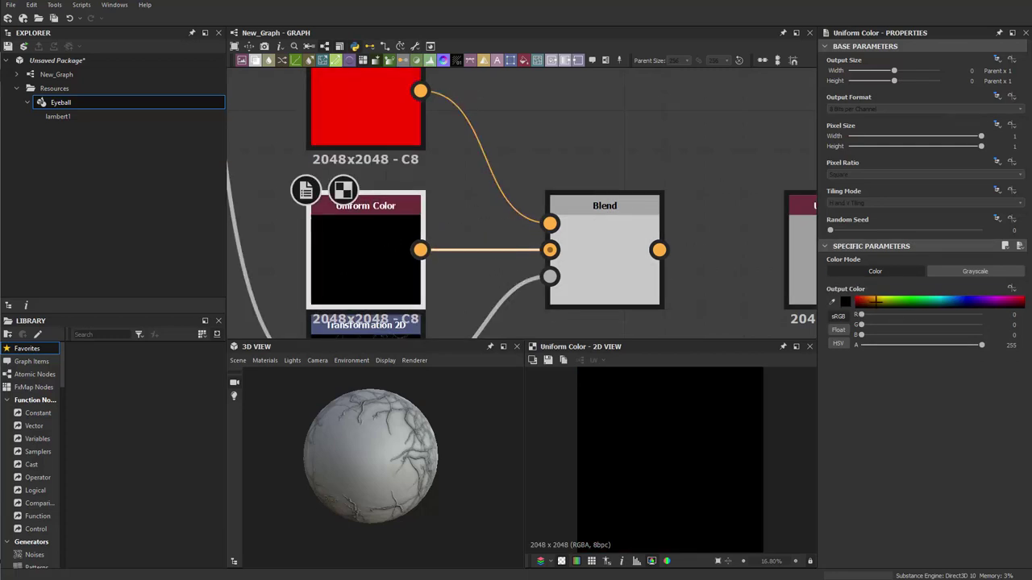
pyautogui.click(840, 303)
pyautogui.click(291, 304)
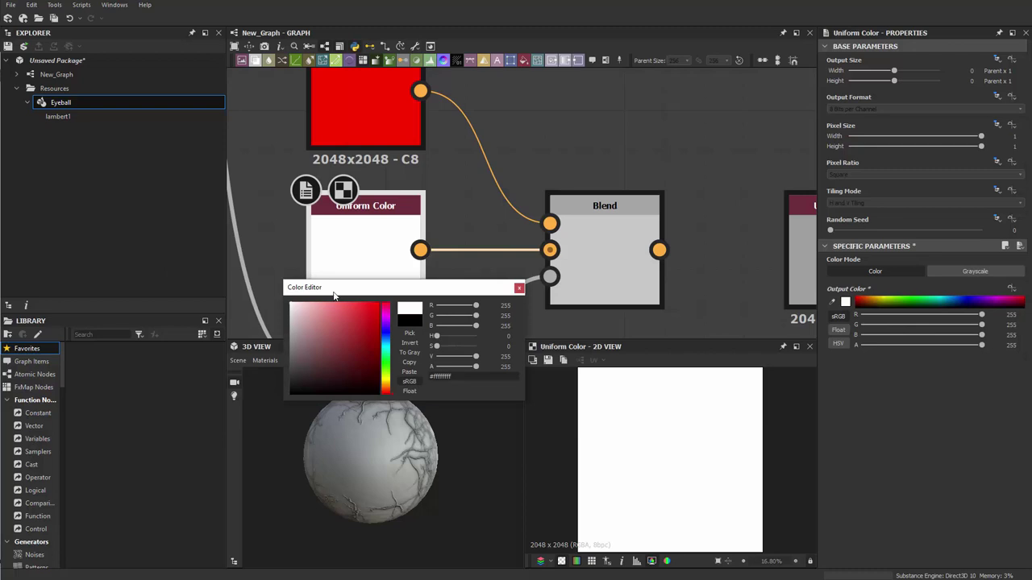
pyautogui.click(518, 288)
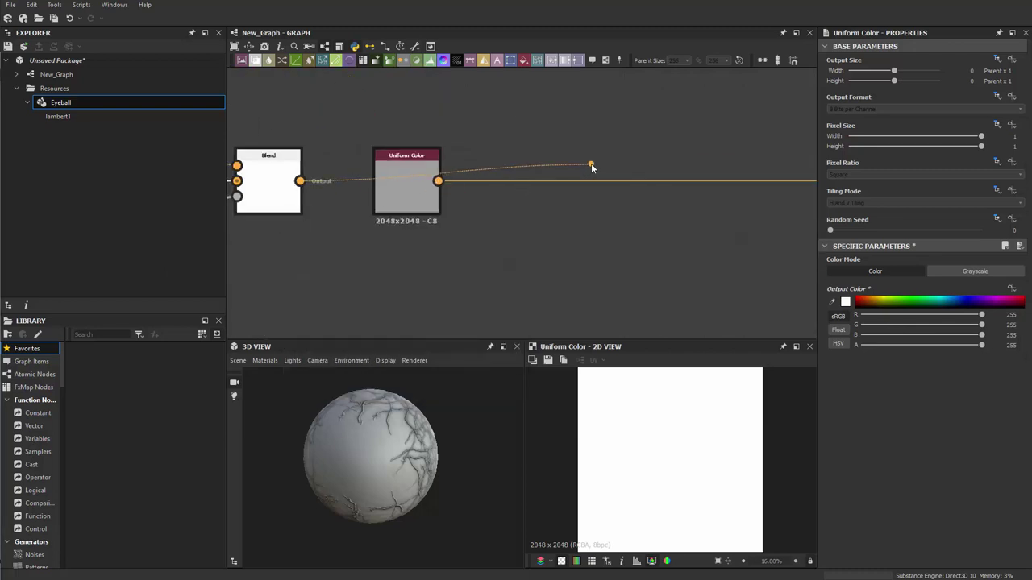
# Connect the color Blend to the Base Color output and delete the old gray Uniform Color node.
pyautogui.scroll(-3, 591, 166)
pyautogui.moveTo(590, 165); pyautogui.dragTo(748, 185)
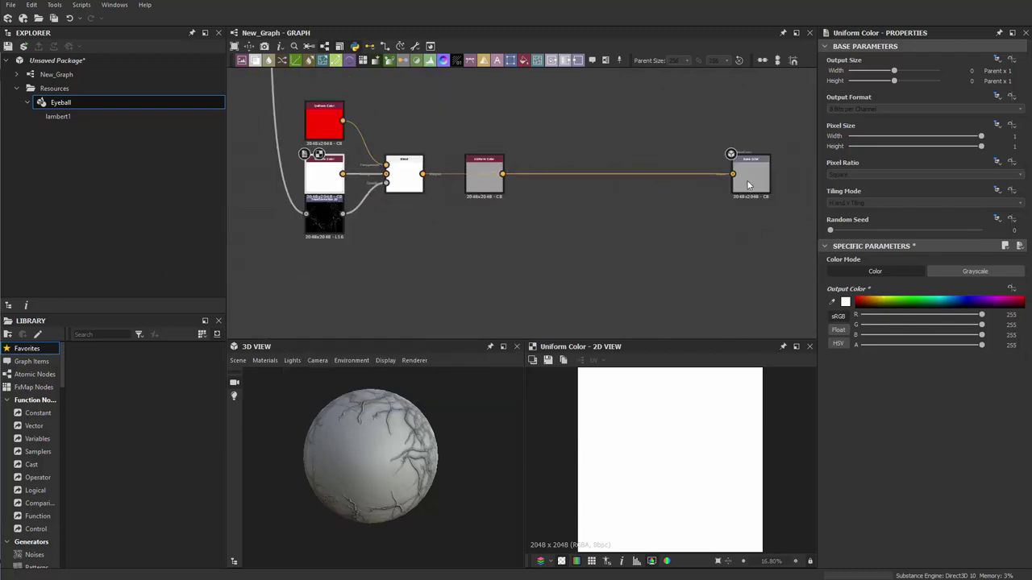
pyautogui.moveTo(483, 173); pyautogui.dragTo(553, 129)
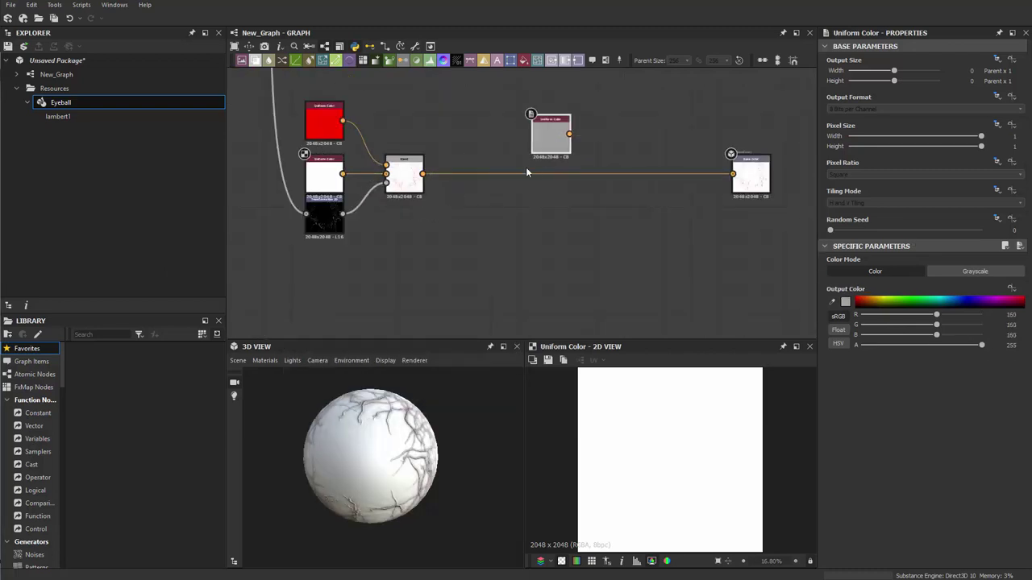
pyautogui.press('Delete')
# Inspect up close how the red color covers the veins on the eyeball and compare it with the color nodes.
pyautogui.scroll(6, 369, 452)
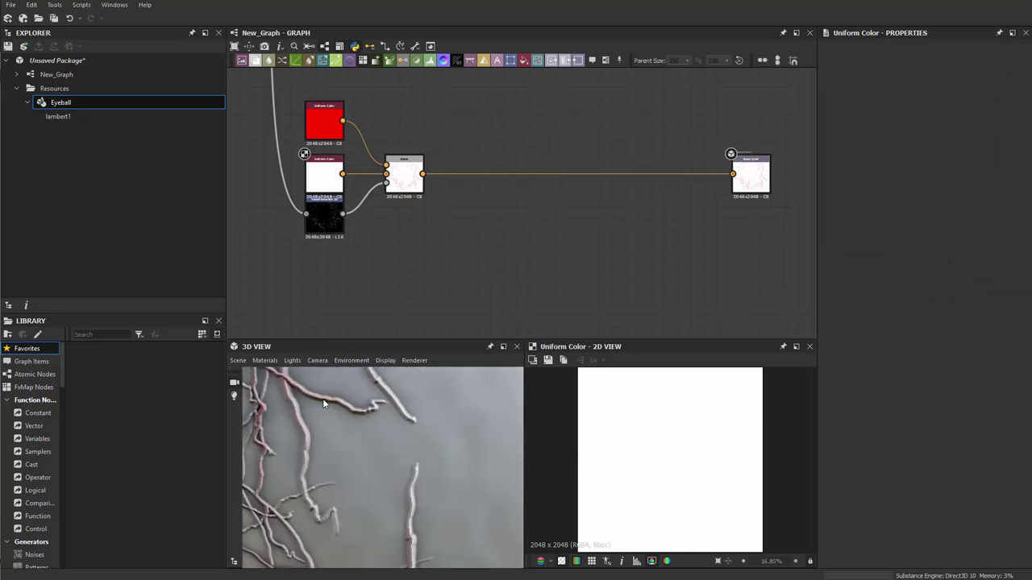
pyautogui.moveTo(451, 432); pyautogui.dragTo(421, 445)
pyautogui.scroll(-4, 422, 445)
pyautogui.moveTo(582, 262); pyautogui.dragTo(772, 311, button='middle')
pyautogui.scroll(-1, 702, 151)
pyautogui.scroll(6, 542, 290)
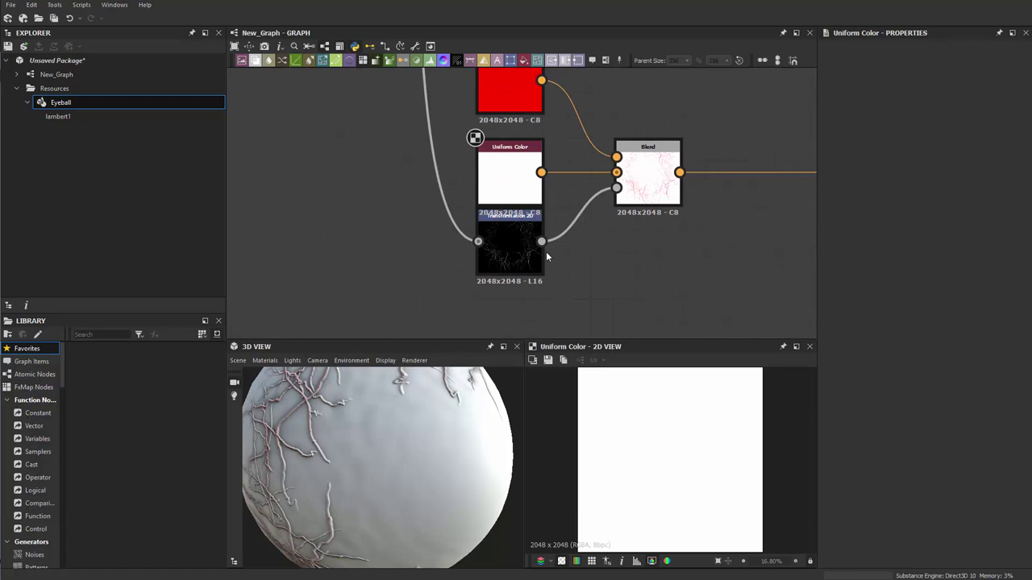
pyautogui.click(463, 137)
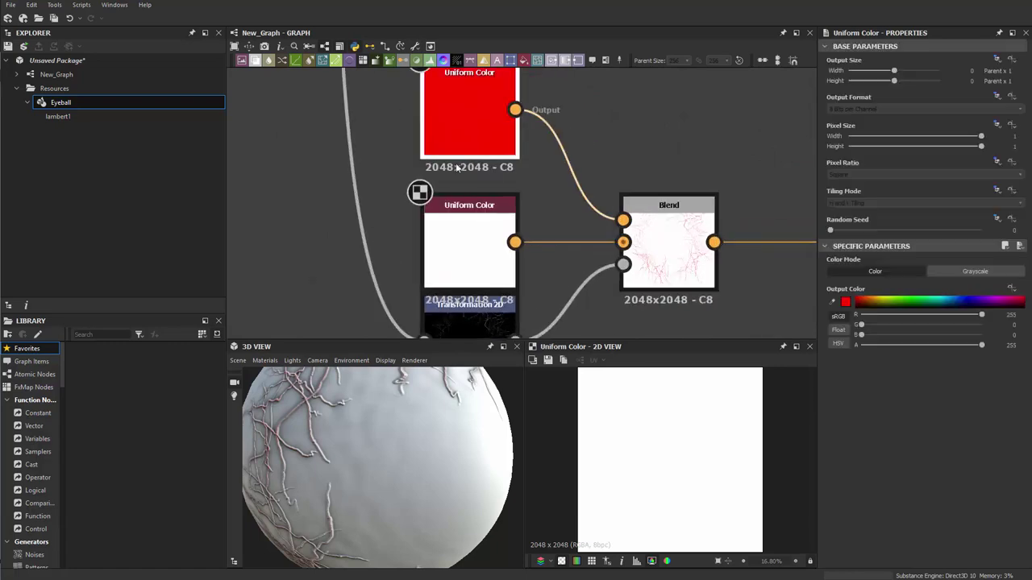
pyautogui.scroll(5, 342, 448)
pyautogui.moveTo(511, 322); pyautogui.dragTo(617, 171, button='middle')
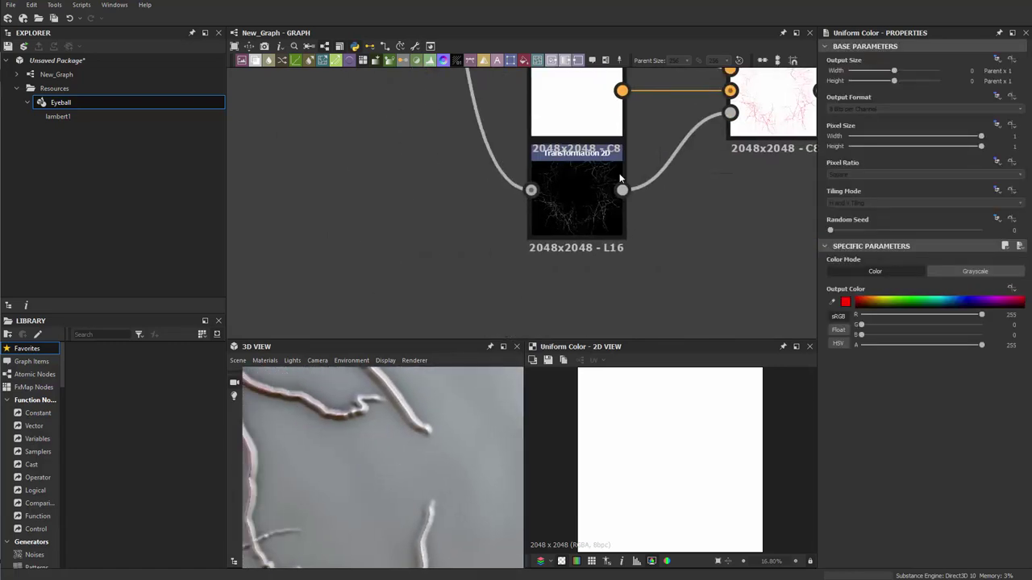
# Move the Transformation 2D node away from the color Blend to leave room for another node between them.
pyautogui.moveTo(610, 200); pyautogui.dragTo(576, 249)
pyautogui.scroll(4, 554, 254)
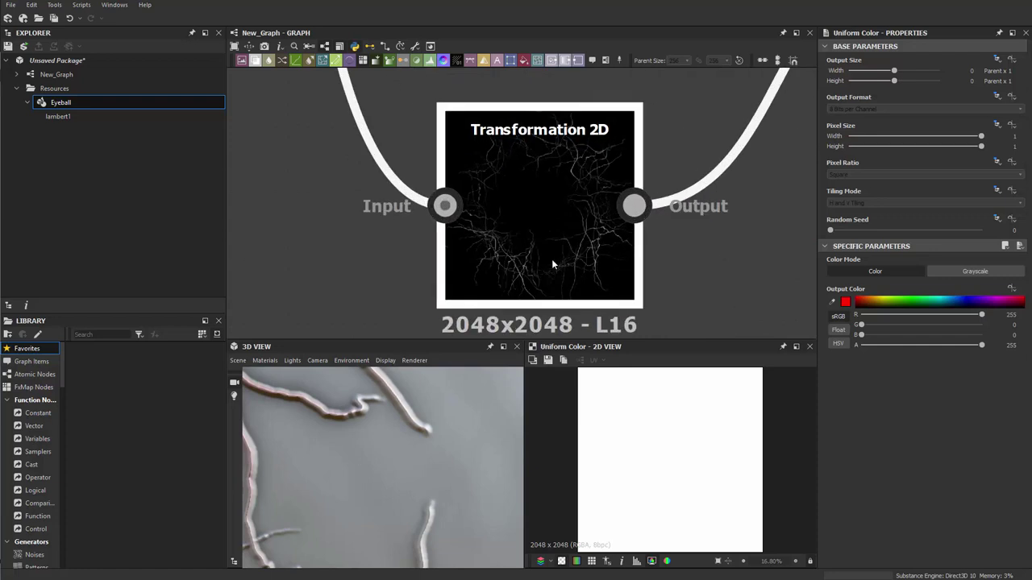
pyautogui.scroll(-5, 556, 242)
pyautogui.moveTo(555, 225); pyautogui.dragTo(437, 235, button='middle')
pyautogui.moveTo(436, 236); pyautogui.dragTo(315, 240)
# Insert a Histogram Scan node between the Transformation 2D and the Blend's opacity input, and set its Position to 0.98.
pyautogui.click(476, 216)
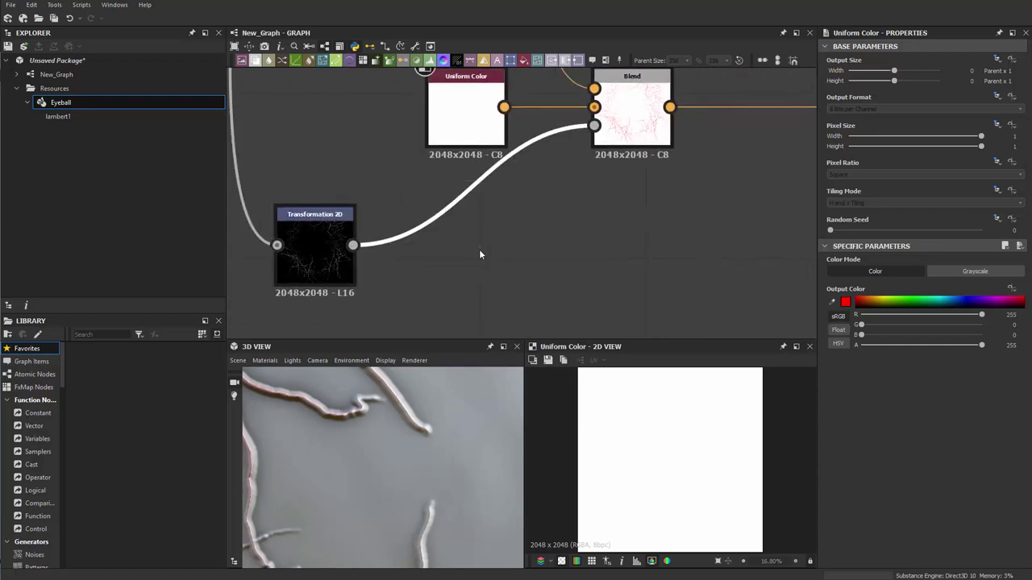
pyautogui.press('space')
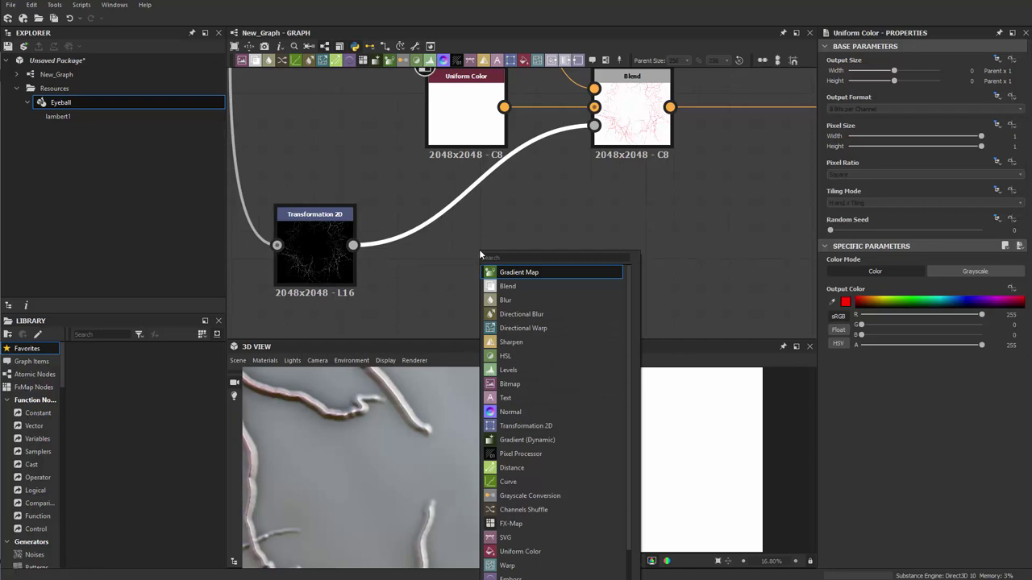
pyautogui.write('histogram')
pyautogui.press('Down')
pyautogui.press('Return')
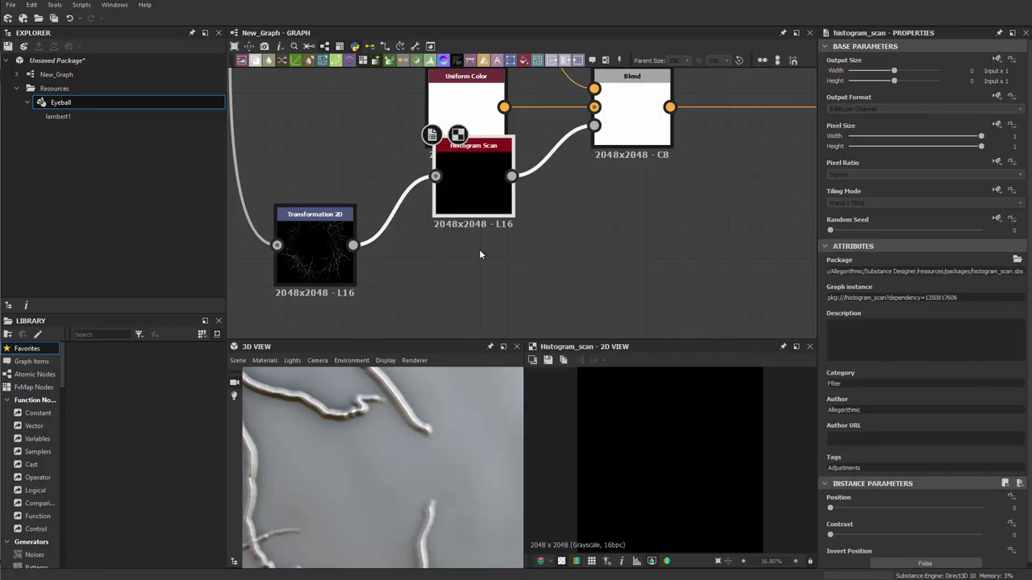
pyautogui.moveTo(468, 208); pyautogui.dragTo(461, 276)
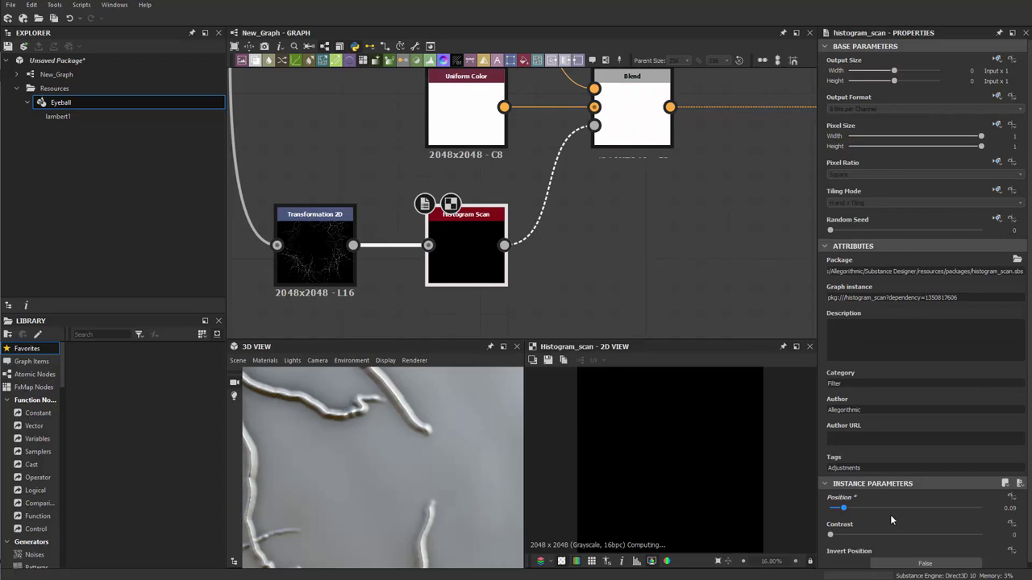
pyautogui.moveTo(890, 509); pyautogui.dragTo(977, 508)
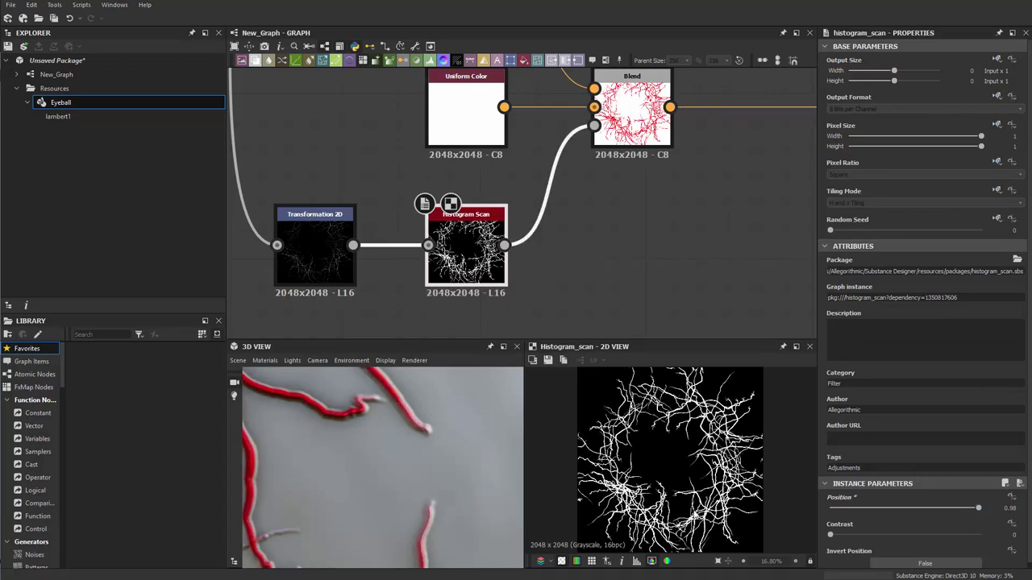
# Set the color Blend's Opacity to 0.42 and check the softened veins on the eyeball.
pyautogui.scroll(-5, 371, 485)
pyautogui.moveTo(371, 485); pyautogui.dragTo(364, 442)
pyautogui.scroll(4, 345, 498)
pyautogui.scroll(-5, 322, 501)
pyautogui.moveTo(516, 266); pyautogui.dragTo(311, 304, button='middle')
pyautogui.scroll(-6, 492, 291)
pyautogui.scroll(5, 494, 295)
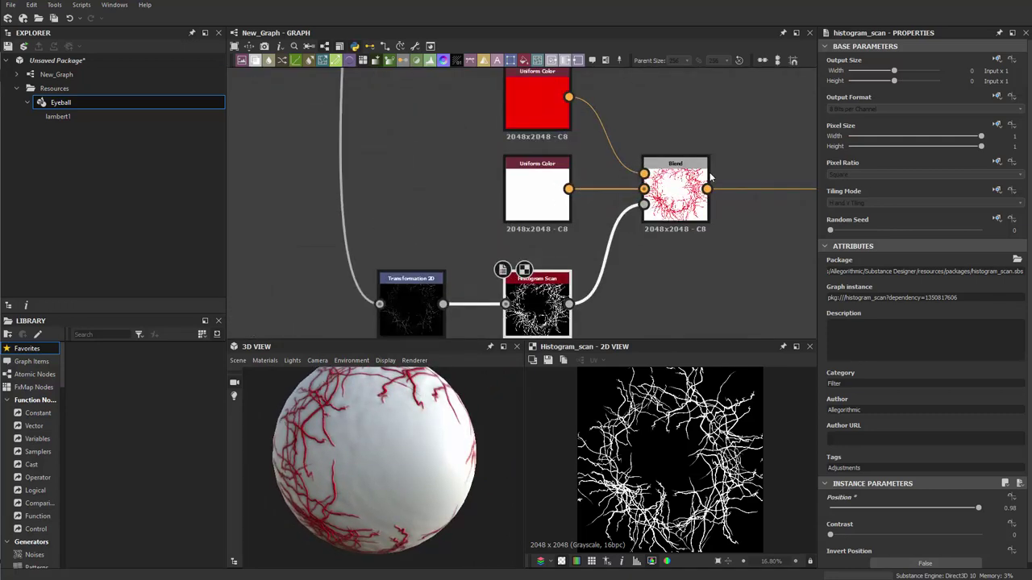
pyautogui.scroll(3, 681, 219)
pyautogui.click(681, 216)
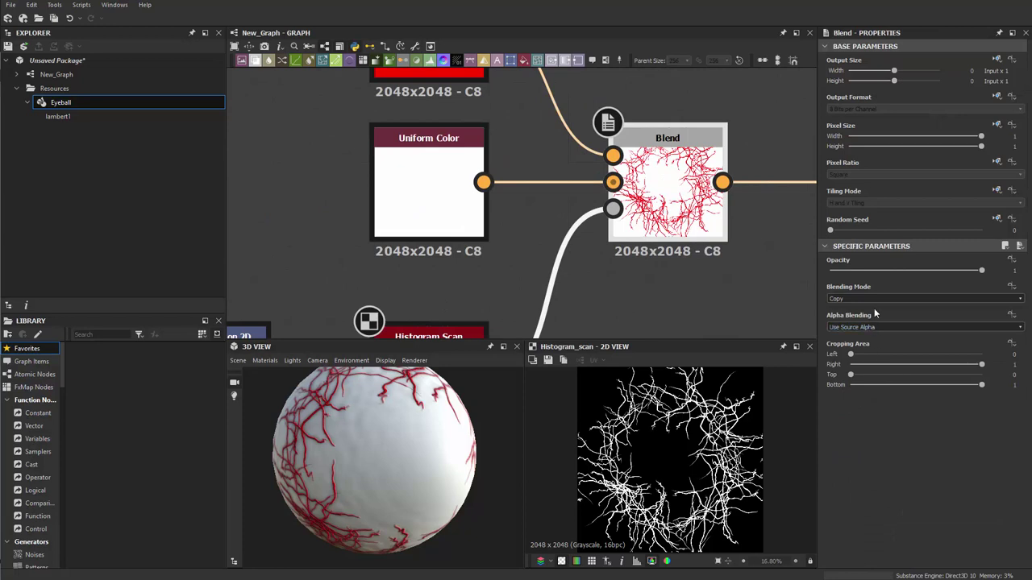
pyautogui.click(872, 274)
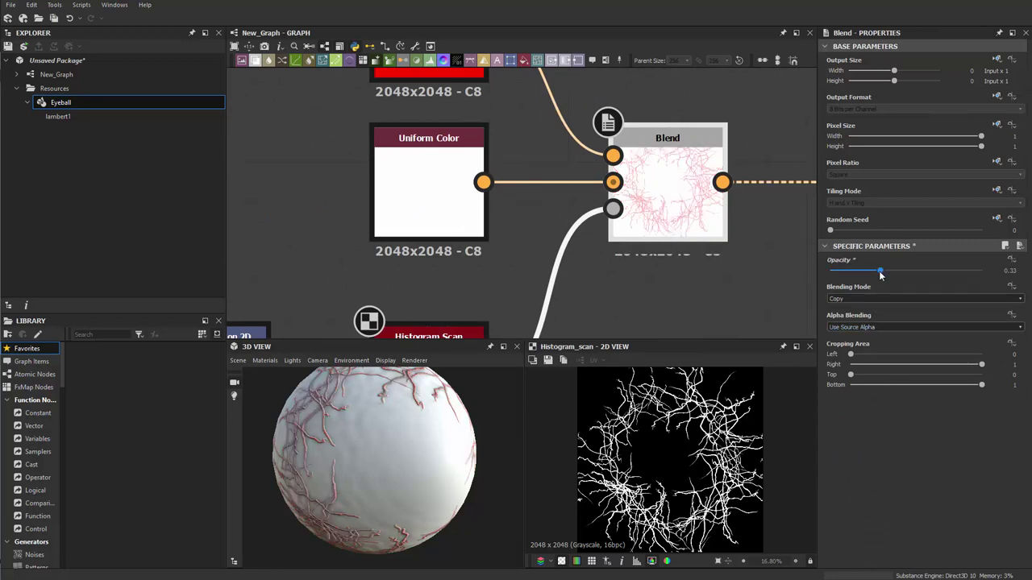
pyautogui.scroll(6, 446, 431)
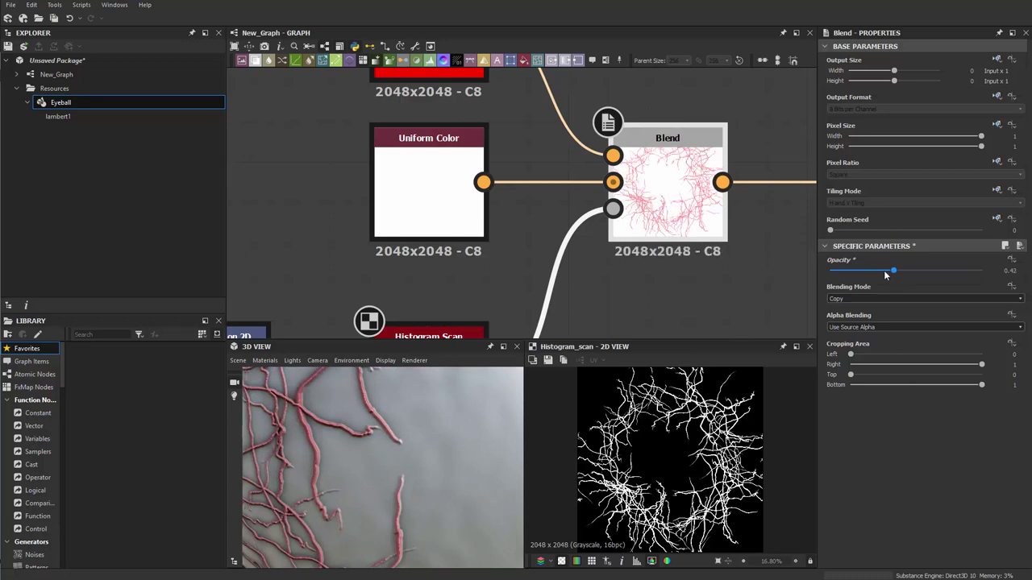
# Move the white Uniform Color node away from the color Blend to make room for gradient nodes.
pyautogui.scroll(-6, 621, 241)
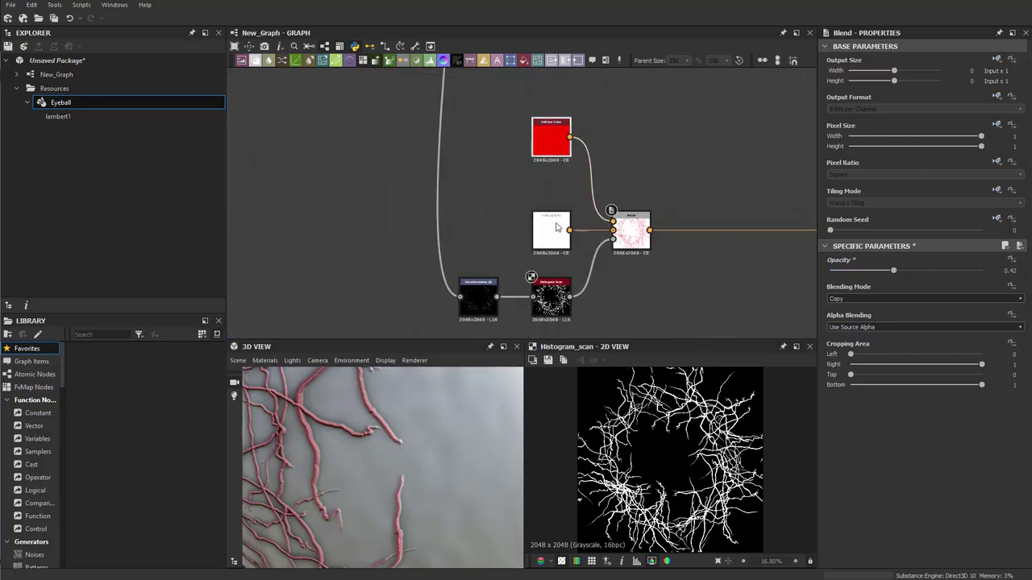
pyautogui.scroll(-6, 343, 444)
pyautogui.moveTo(317, 478); pyautogui.dragTo(290, 457)
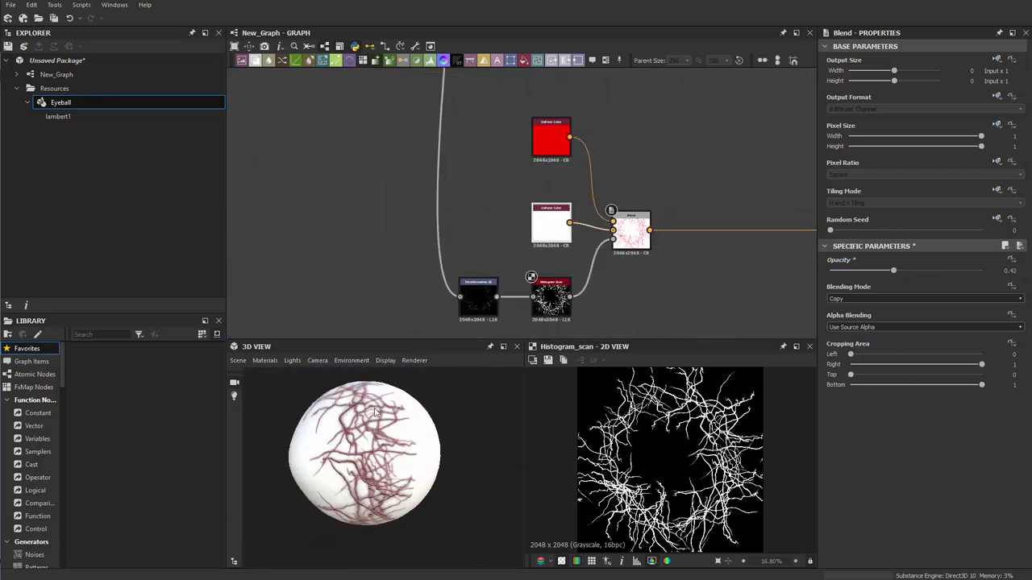
pyautogui.moveTo(368, 473); pyautogui.dragTo(478, 402)
pyautogui.scroll(3, 533, 259)
pyautogui.moveTo(594, 203); pyautogui.dragTo(454, 196)
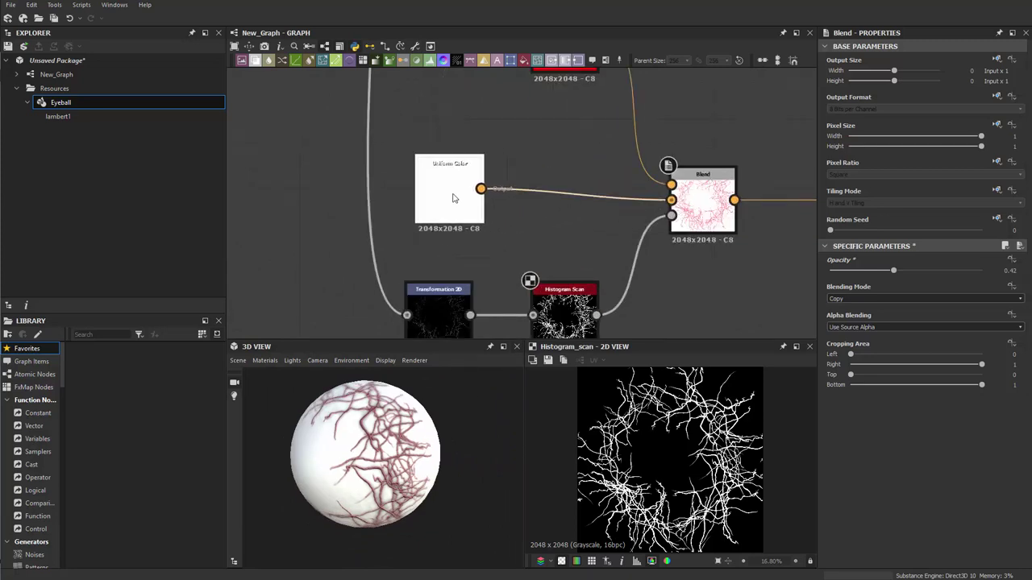
pyautogui.scroll(-3, 498, 223)
pyautogui.scroll(3, 499, 224)
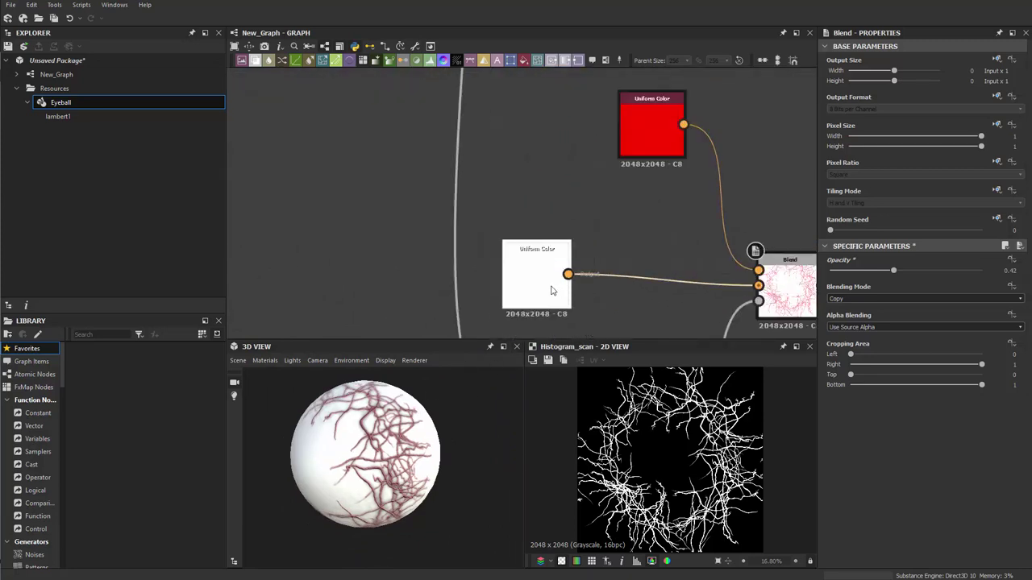
pyautogui.moveTo(552, 290); pyautogui.dragTo(369, 280)
# Add a Gradient Radial node and arrange it below the white Uniform Color node.
pyautogui.press('space')
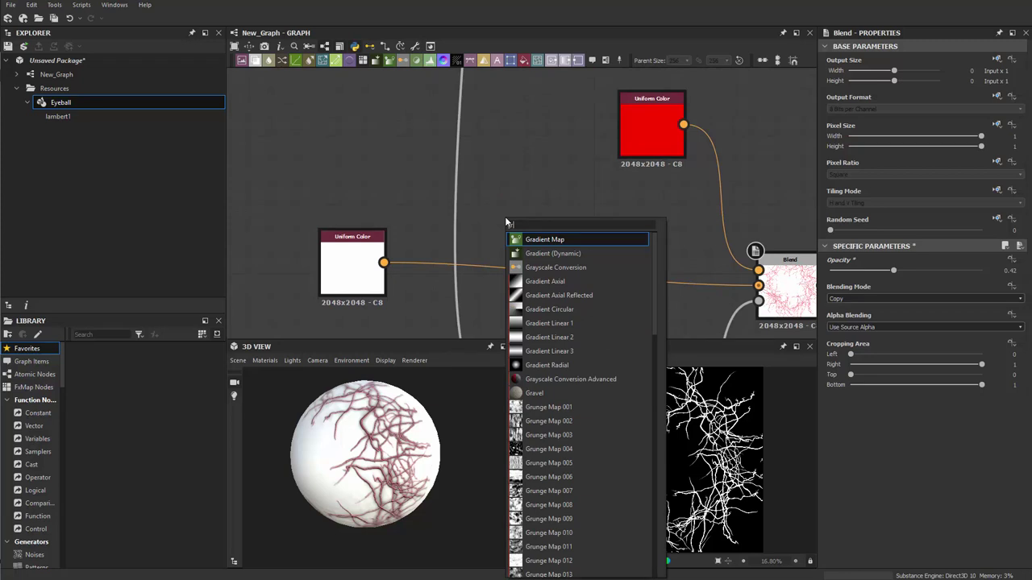
pyautogui.press('Down')
pyautogui.press('Down')
pyautogui.press('Down')
pyautogui.press('Down')
pyautogui.press('Down')
pyautogui.press('Down')
pyautogui.press('Down')
pyautogui.press('Down')
pyautogui.press('Down')
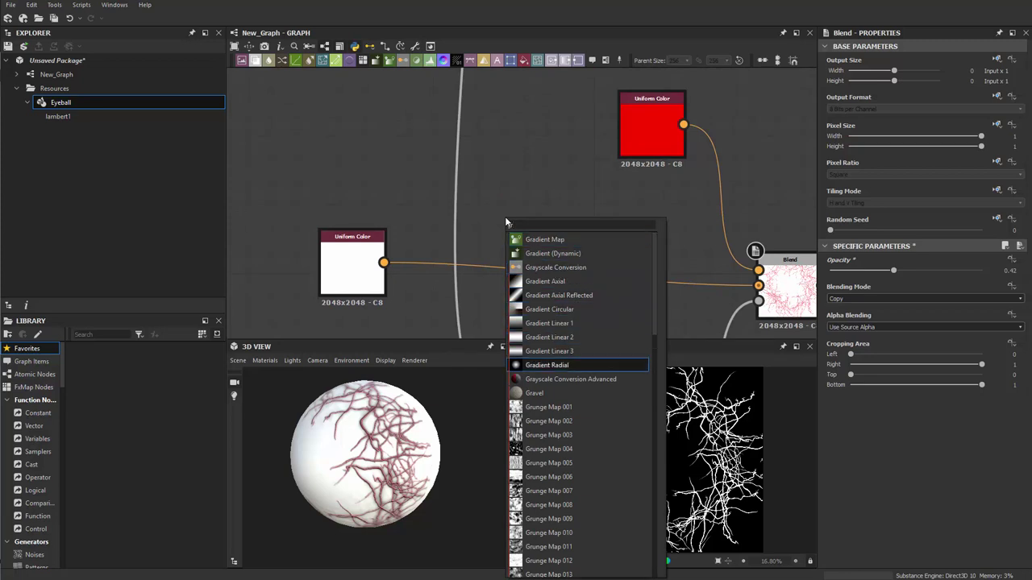
pyautogui.press('Return')
pyautogui.moveTo(505, 216); pyautogui.dragTo(329, 180)
pyautogui.moveTo(324, 282); pyautogui.dragTo(347, 281)
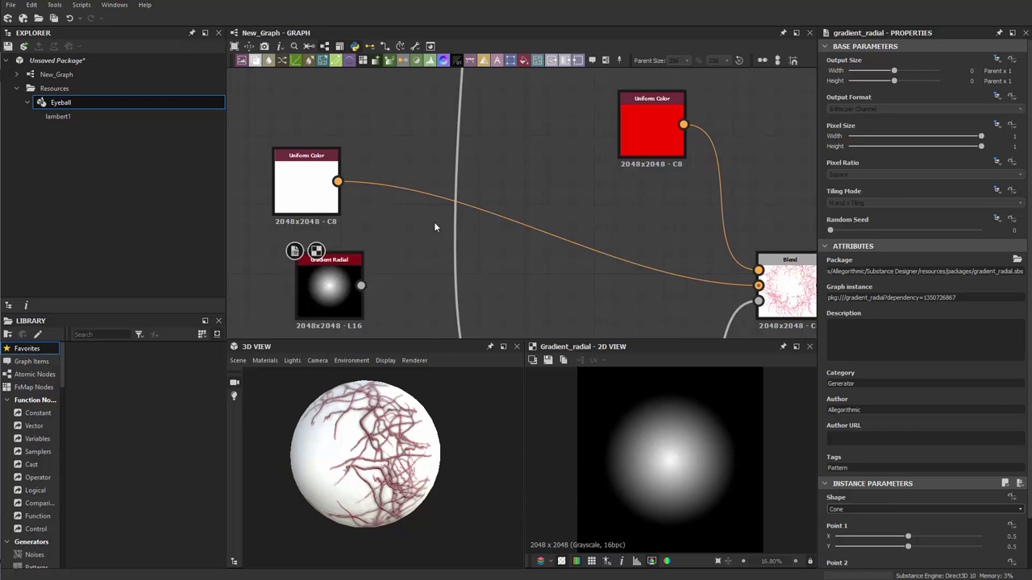
# Add a Gradient Map fed by the Gradient Radial and connect its output to the color Blend's background input in place of the white color.
pyautogui.press('space')
pyautogui.click(408, 248)
pyautogui.press('space')
pyautogui.click(429, 270)
pyautogui.moveTo(376, 246); pyautogui.dragTo(379, 245)
pyautogui.moveTo(398, 244); pyautogui.dragTo(467, 256)
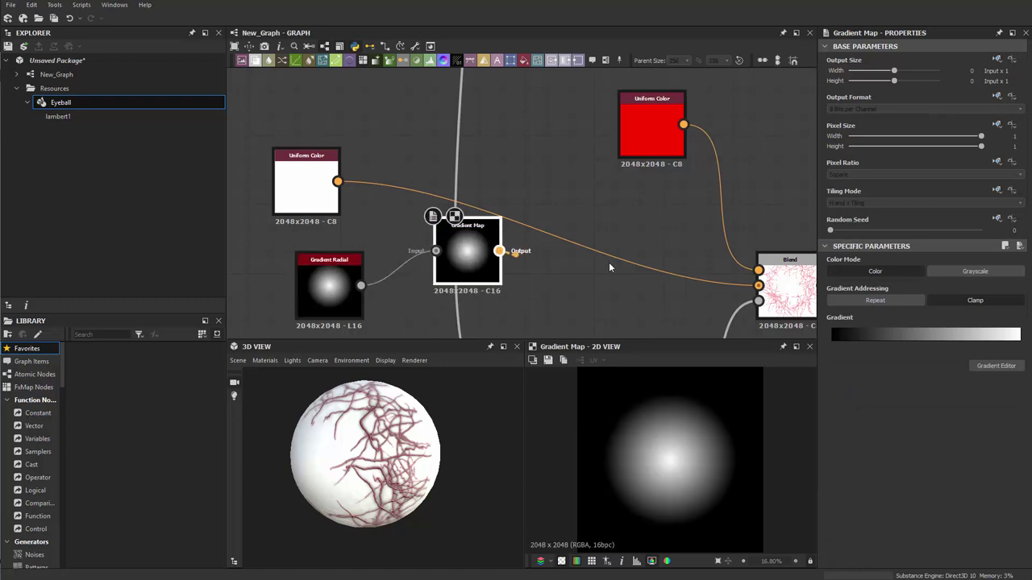
pyautogui.moveTo(610, 268); pyautogui.dragTo(757, 284)
# Delete the white Uniform Color node and line up the Gradient Map between the Gradient Radial and the color Blend.
pyautogui.click(313, 196)
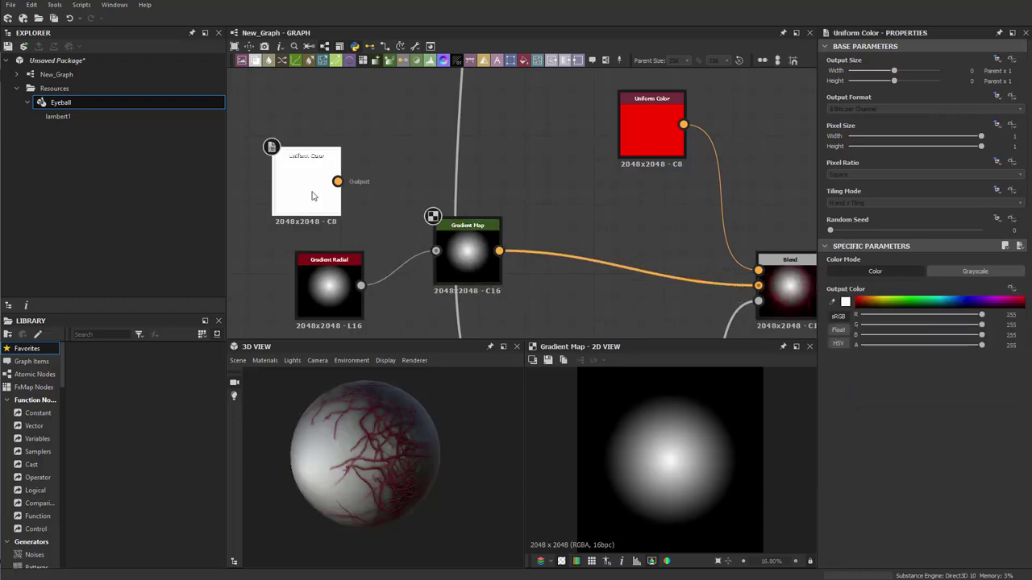
pyautogui.press('Delete')
pyautogui.scroll(5, 344, 519)
pyautogui.moveTo(346, 518); pyautogui.dragTo(480, 503)
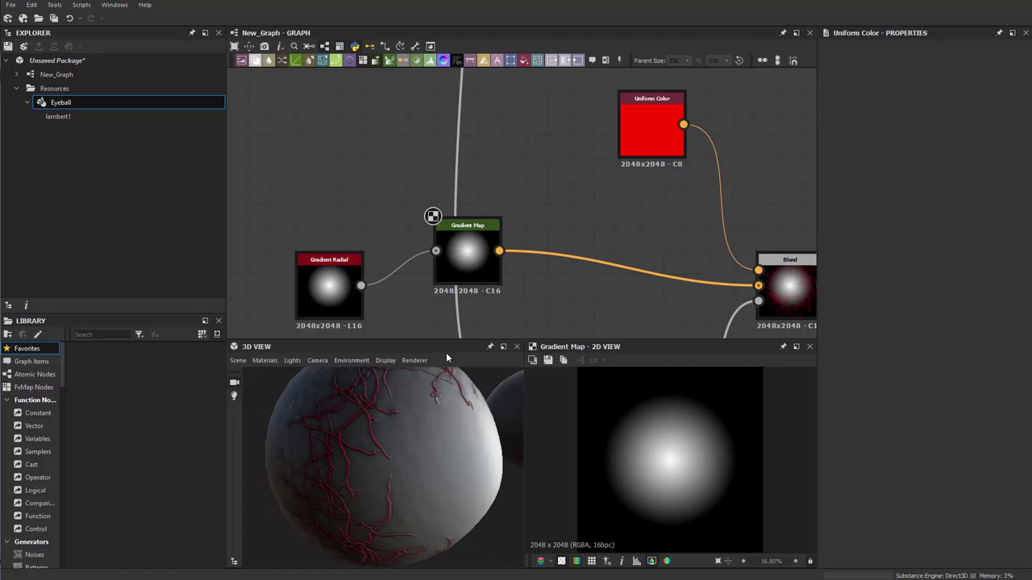
pyautogui.moveTo(463, 263); pyautogui.dragTo(567, 298)
# Open the Gradient Map's gradient editor and set the black key at position 0 to dark red, #ff532f2f.
pyautogui.click(582, 294)
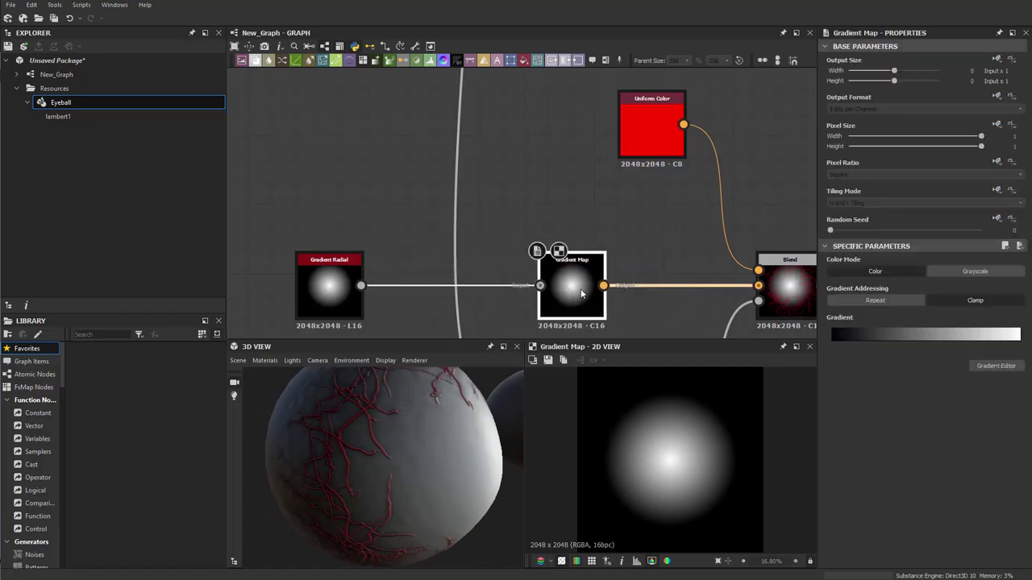
pyautogui.click(996, 366)
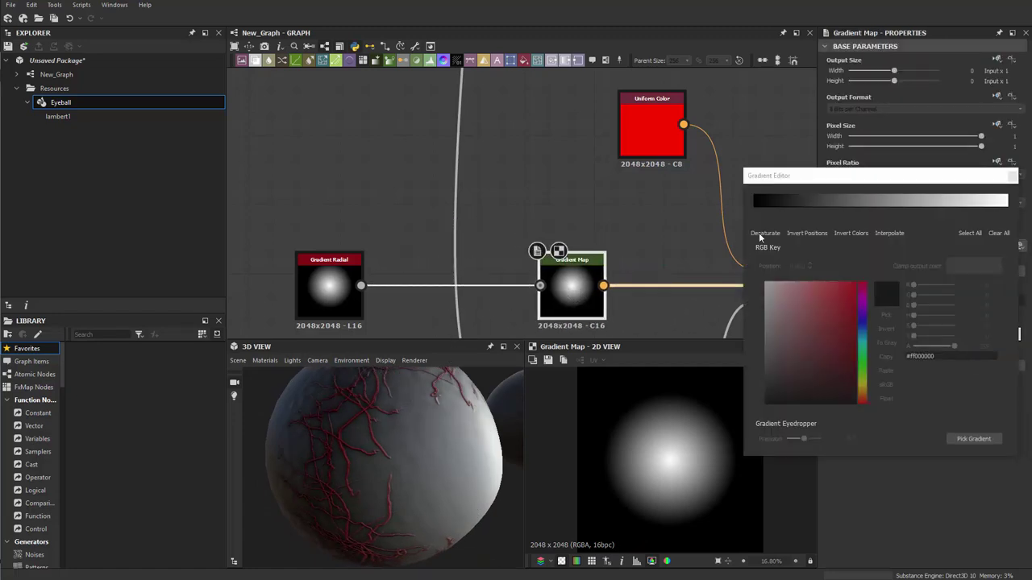
pyautogui.moveTo(851, 180); pyautogui.dragTo(732, 159)
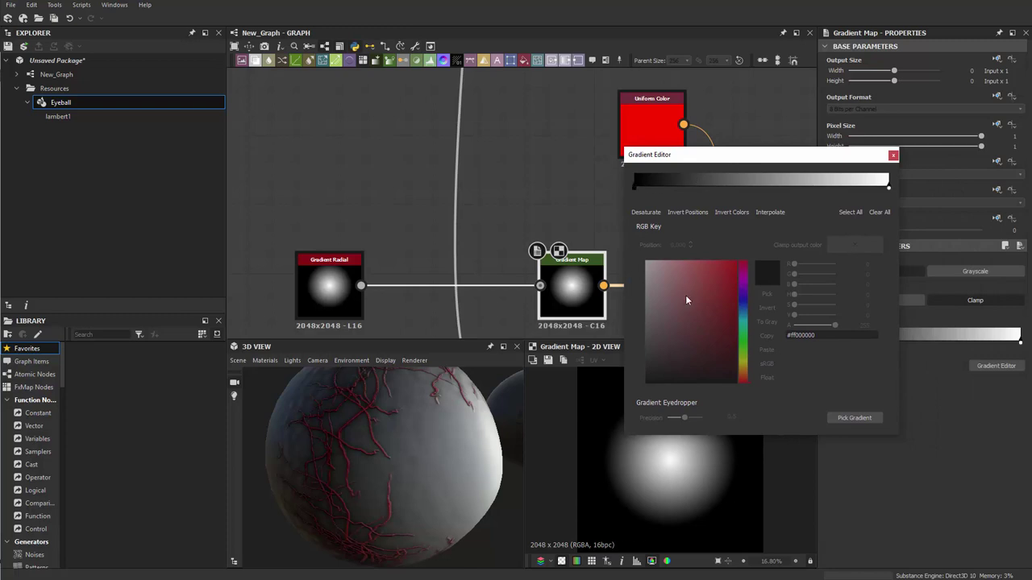
pyautogui.click(634, 185)
pyautogui.click(684, 344)
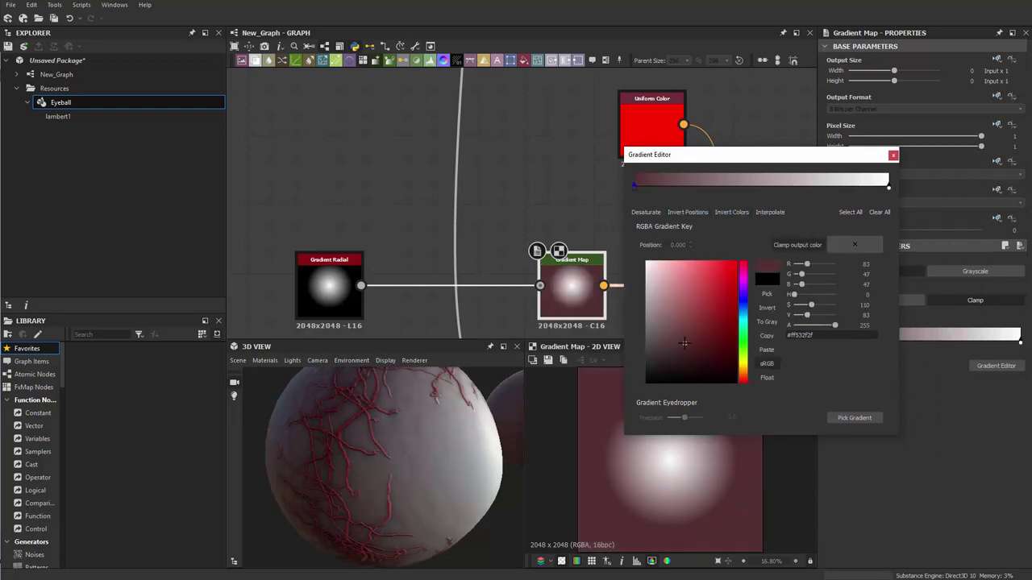
pyautogui.scroll(-5, 460, 495)
pyautogui.moveTo(460, 495); pyautogui.dragTo(377, 472)
pyautogui.scroll(1, 377, 472)
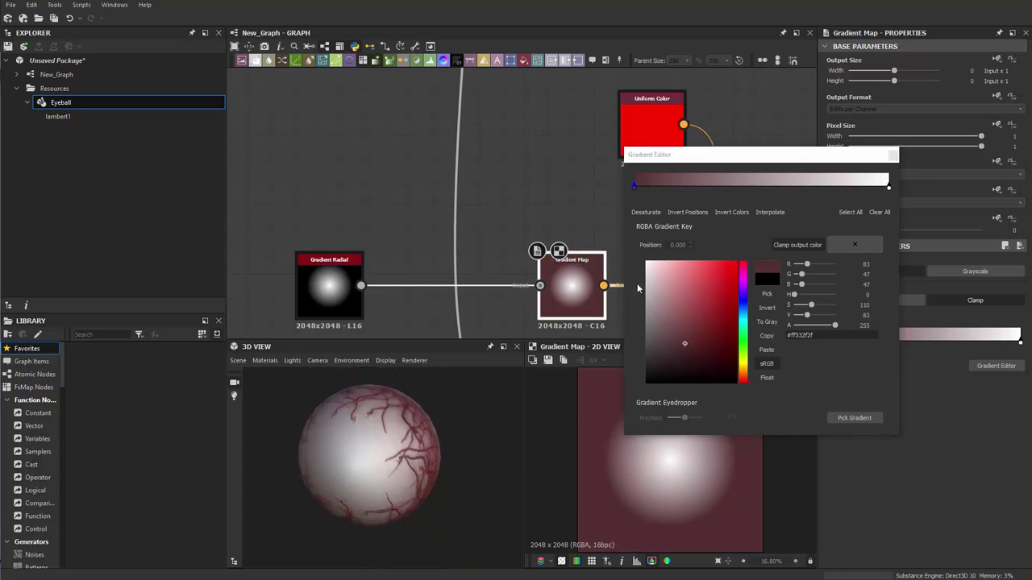
# Set the gradient key at position 1 to a yellowish off-white with RGB 212, 211, 199.
pyautogui.click(889, 191)
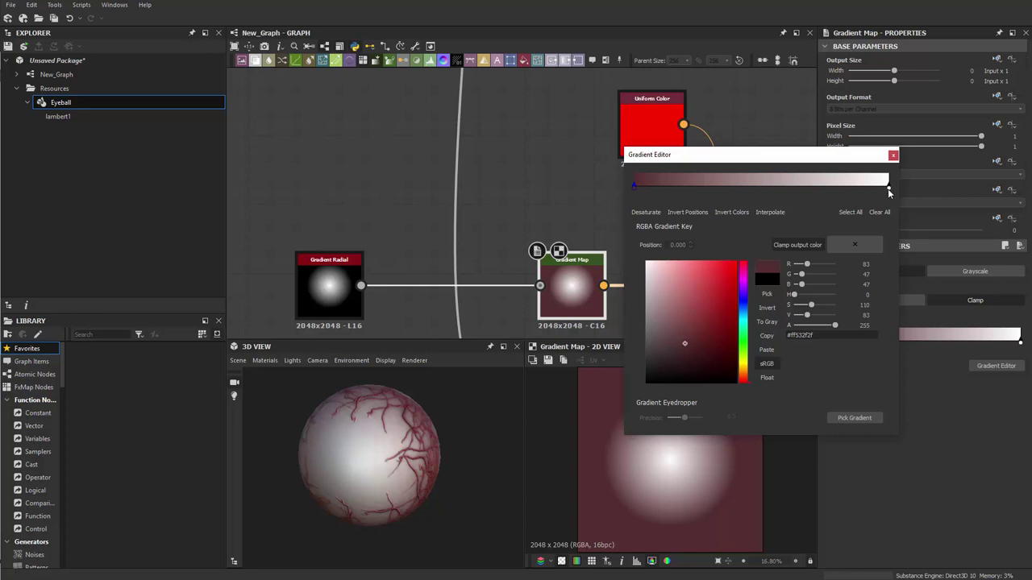
pyautogui.click(888, 190)
pyautogui.moveTo(670, 294); pyautogui.dragTo(634, 286)
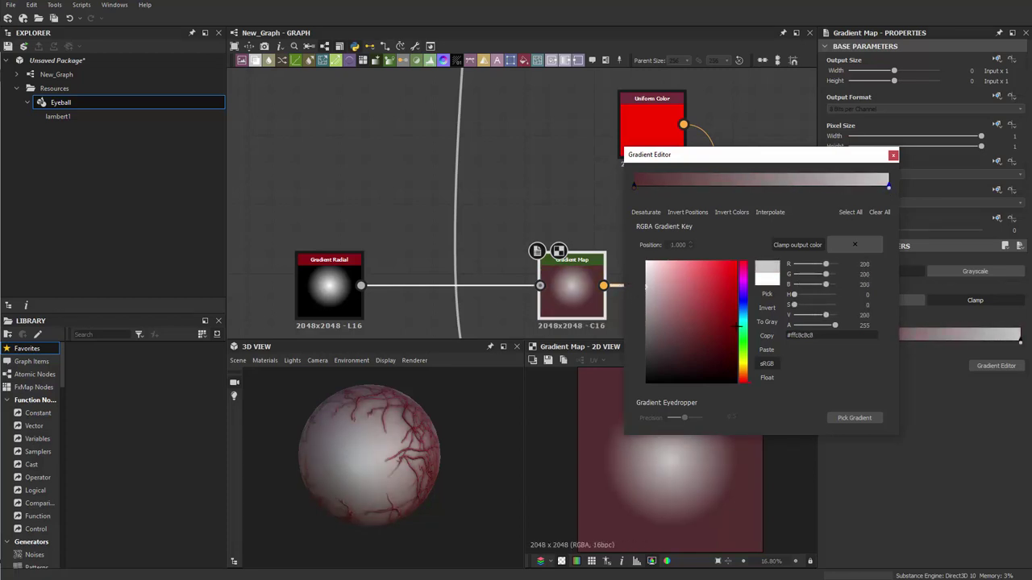
pyautogui.click(745, 362)
pyautogui.moveTo(647, 282); pyautogui.dragTo(652, 280)
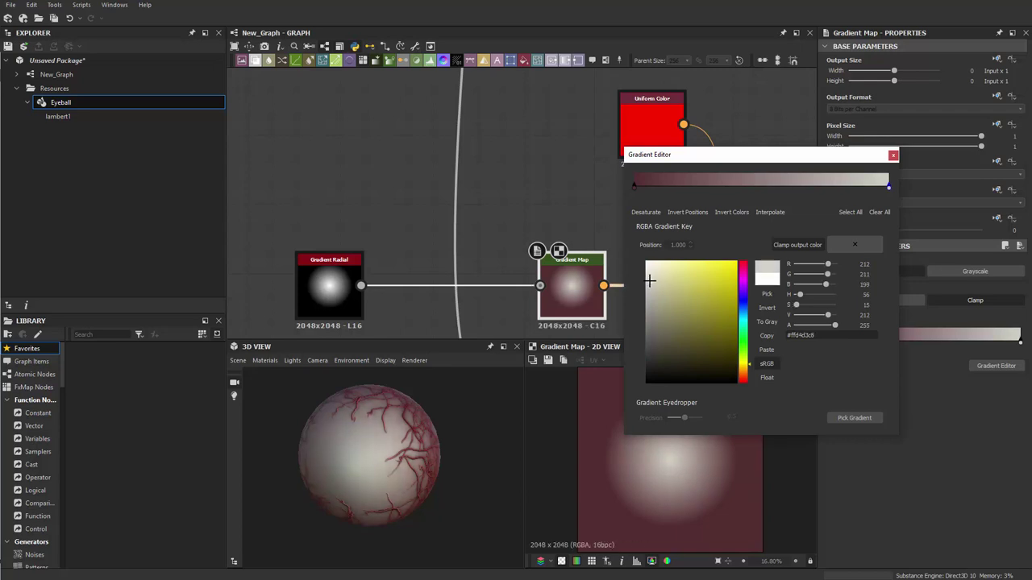
pyautogui.scroll(-3, 379, 464)
pyautogui.moveTo(379, 463); pyautogui.dragTo(372, 440)
pyautogui.scroll(6, 384, 462)
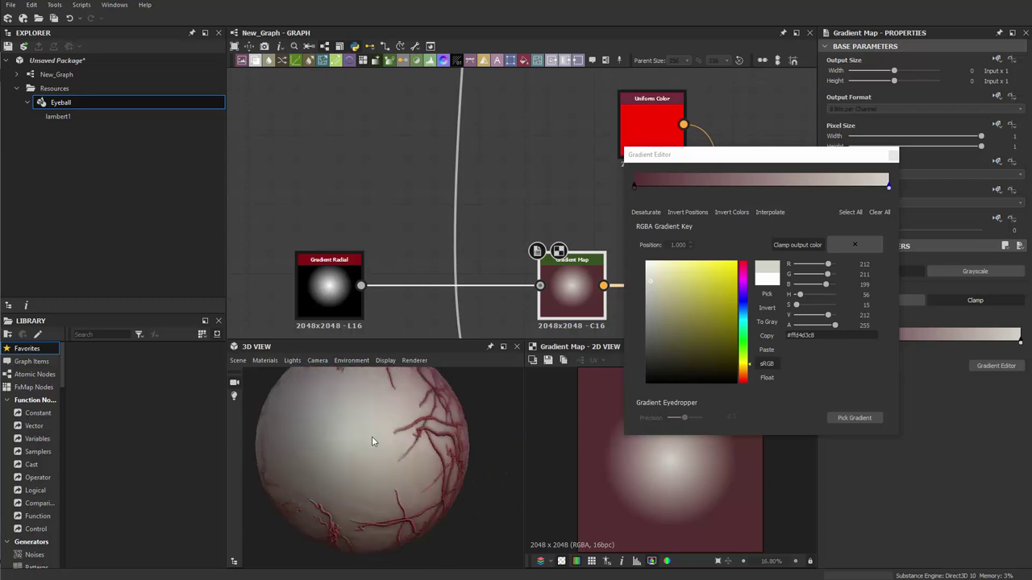
# Add a dark red key to the gradient, move it to position 0.291 and check the falloff on the eyeball.
pyautogui.click(637, 185)
pyautogui.click(659, 188)
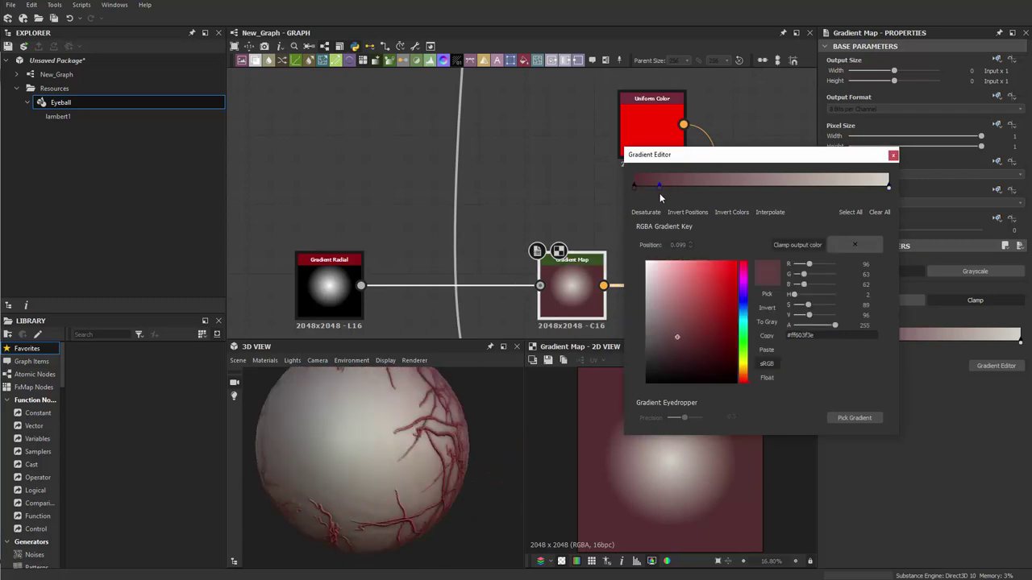
pyautogui.moveTo(660, 188); pyautogui.dragTo(705, 198)
pyautogui.scroll(-6, 379, 457)
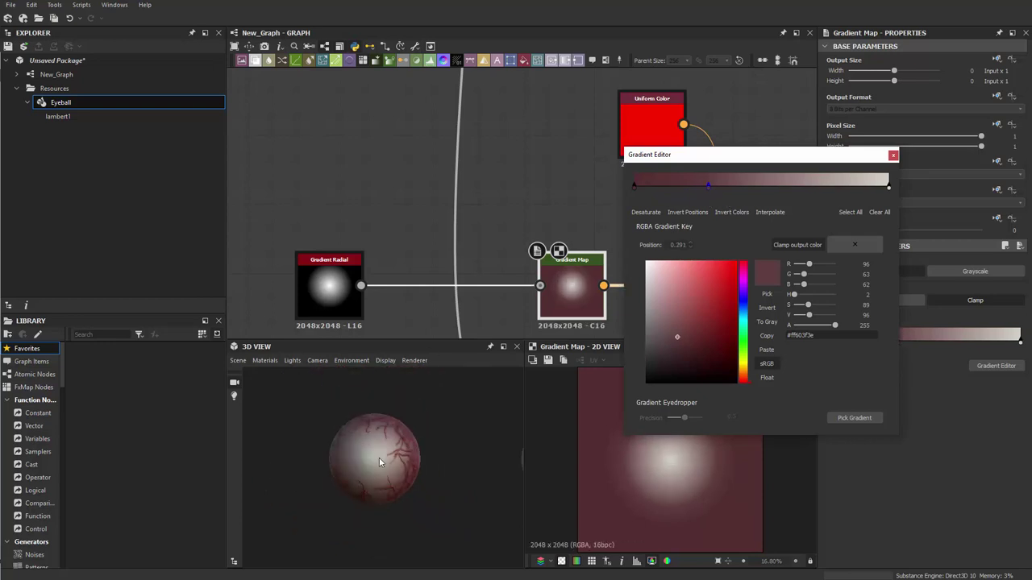
pyautogui.moveTo(381, 457); pyautogui.dragTo(379, 502)
pyautogui.scroll(5, 395, 482)
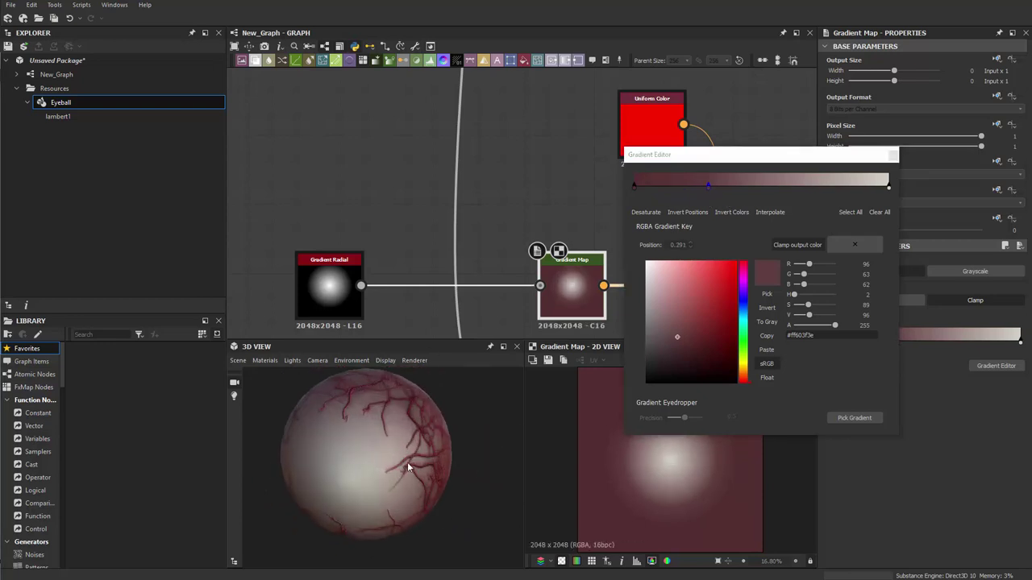
pyautogui.moveTo(408, 464); pyautogui.dragTo(394, 448)
pyautogui.scroll(3, 394, 448)
pyautogui.scroll(-3, 395, 463)
pyautogui.scroll(2, 389, 460)
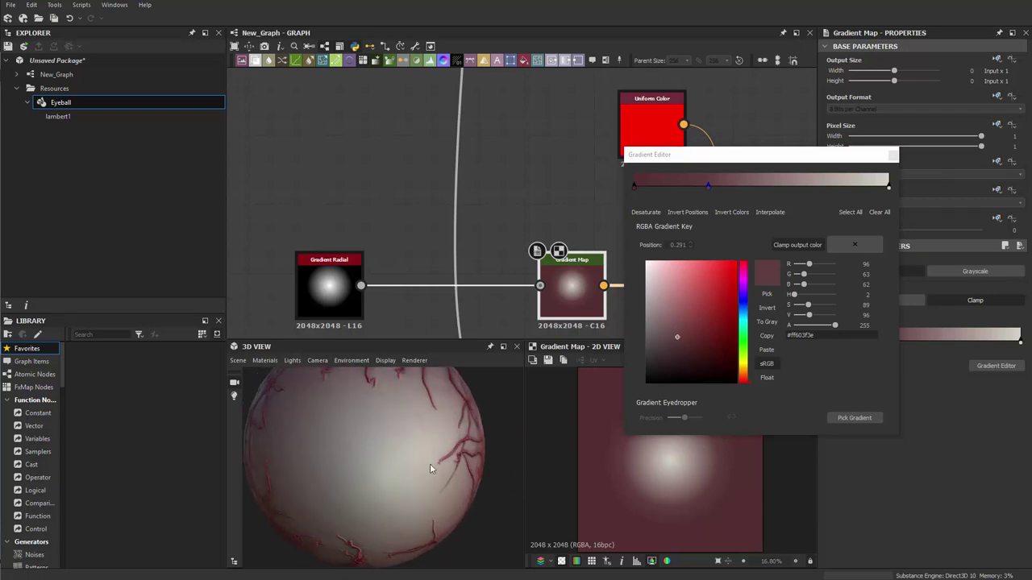
# Add a gradient key at position 0.730 and color it neutral grey, #ffa0a0a1, after trying a bluish tint.
pyautogui.click(820, 184)
pyautogui.click(742, 308)
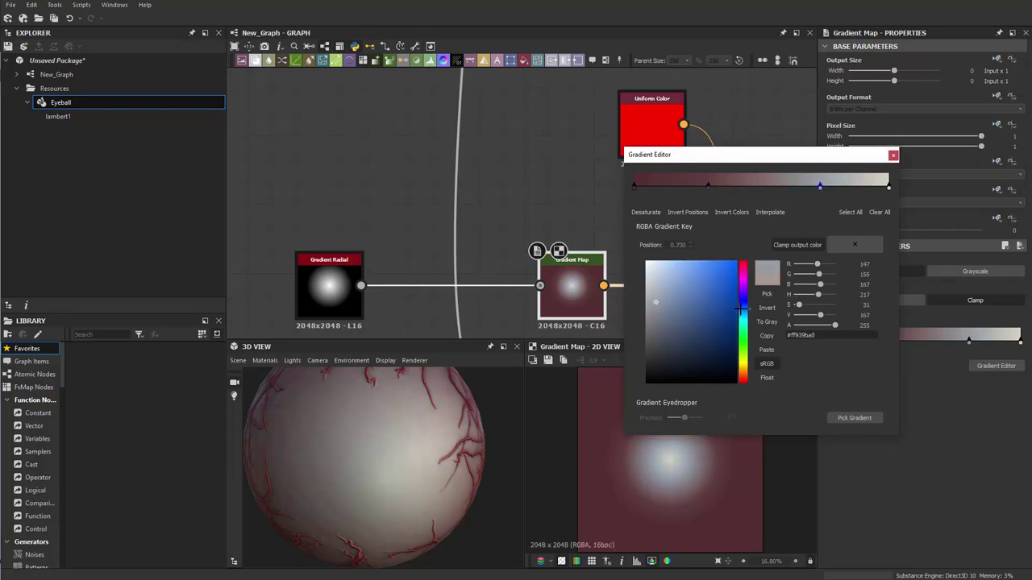
pyautogui.scroll(-4, 415, 455)
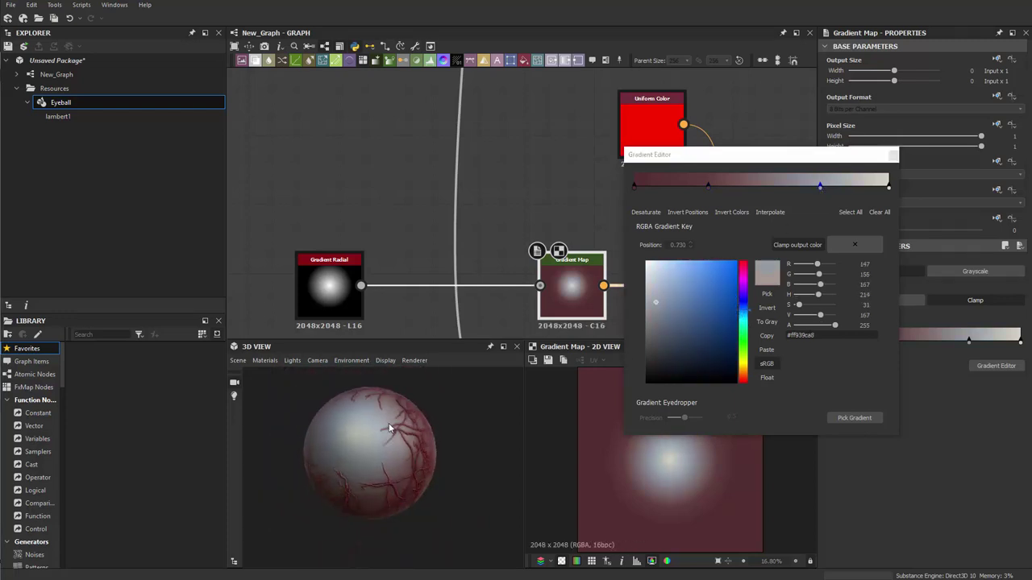
pyautogui.moveTo(658, 309); pyautogui.dragTo(646, 303)
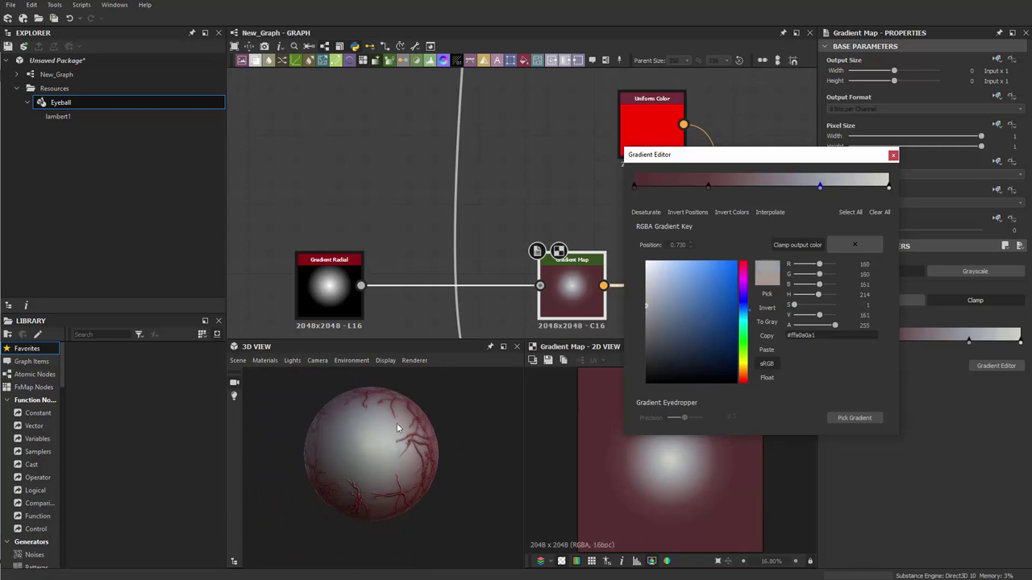
pyautogui.moveTo(396, 427); pyautogui.dragTo(385, 461)
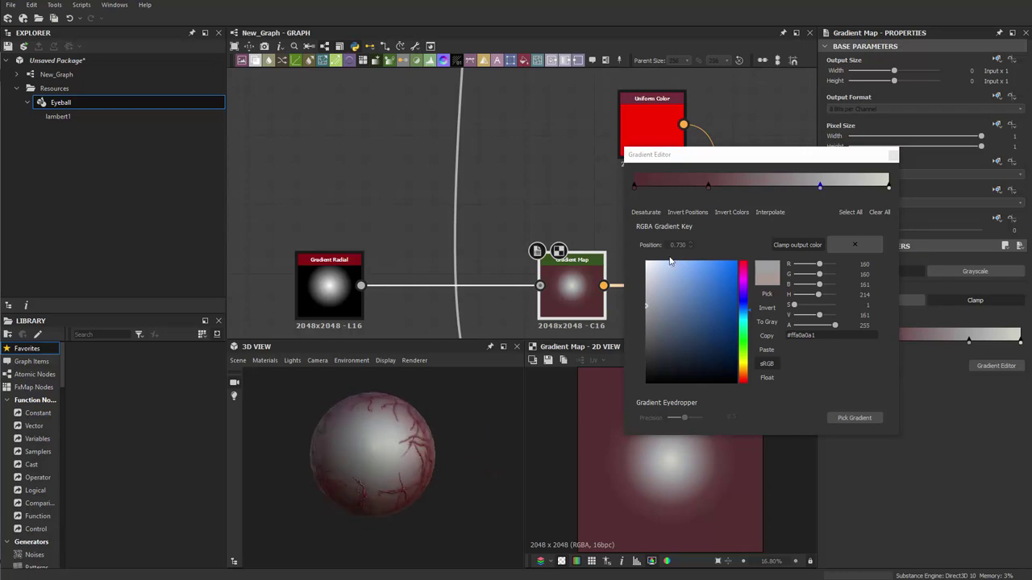
# Move the off-white gradient key to position 0.966 and the grey key to 0.673, and check both eyeballs.
pyautogui.moveTo(821, 194); pyautogui.dragTo(813, 194)
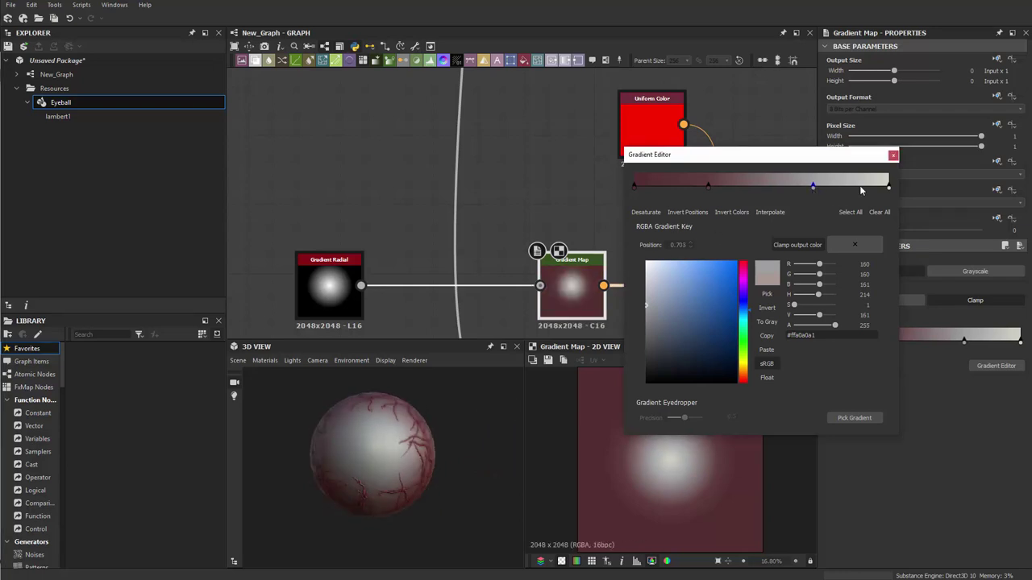
pyautogui.click(881, 191)
pyautogui.moveTo(882, 191); pyautogui.dragTo(881, 191)
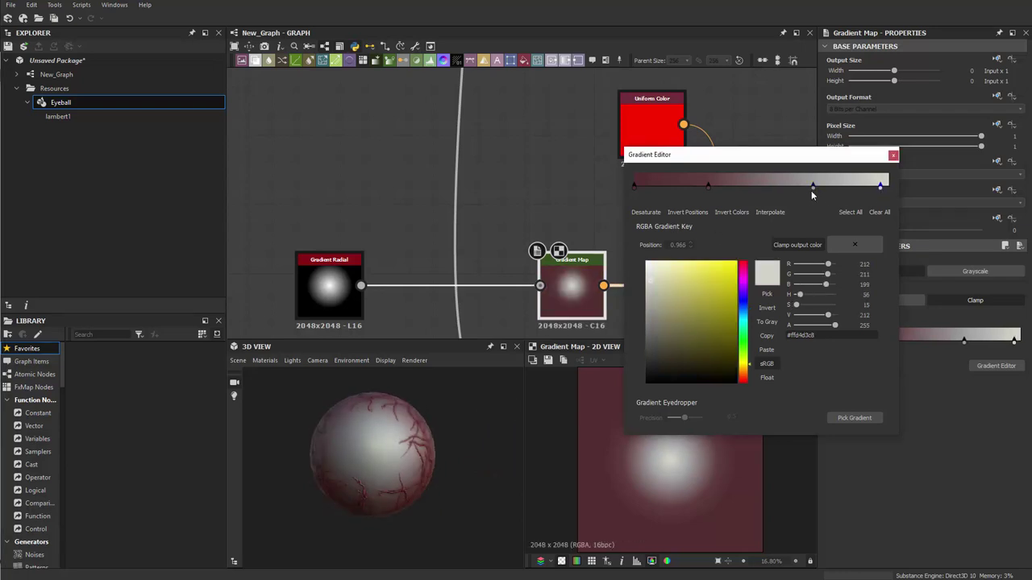
pyautogui.moveTo(812, 191); pyautogui.dragTo(804, 191)
pyautogui.moveTo(387, 484); pyautogui.dragTo(329, 534)
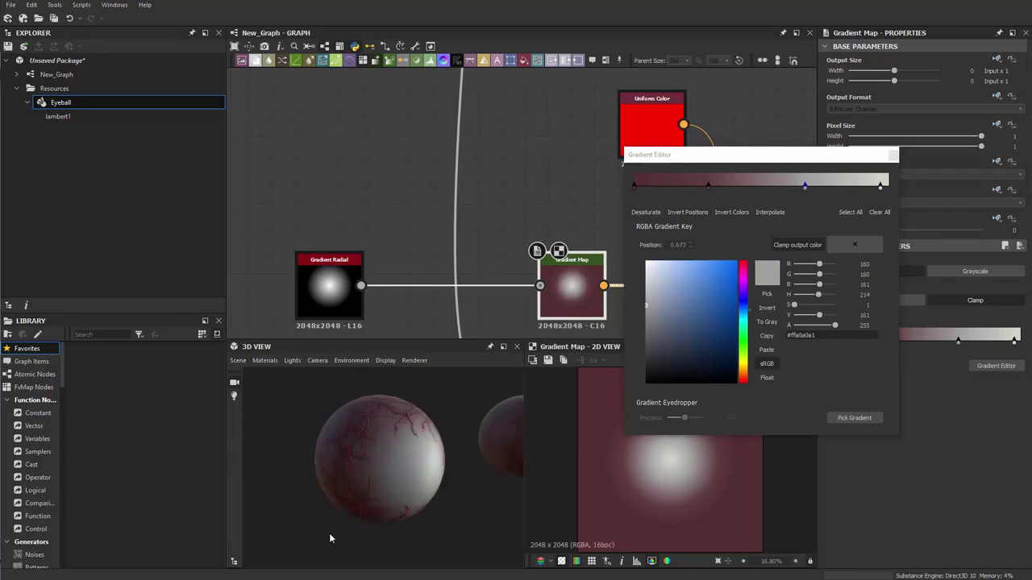
pyautogui.scroll(4, 398, 498)
pyautogui.moveTo(398, 499)
pyautogui.mouseDown()
pyautogui.moveTo(332, 482)
pyautogui.moveTo(398, 503)
pyautogui.mouseUp()
pyautogui.scroll(-8, 347, 484)
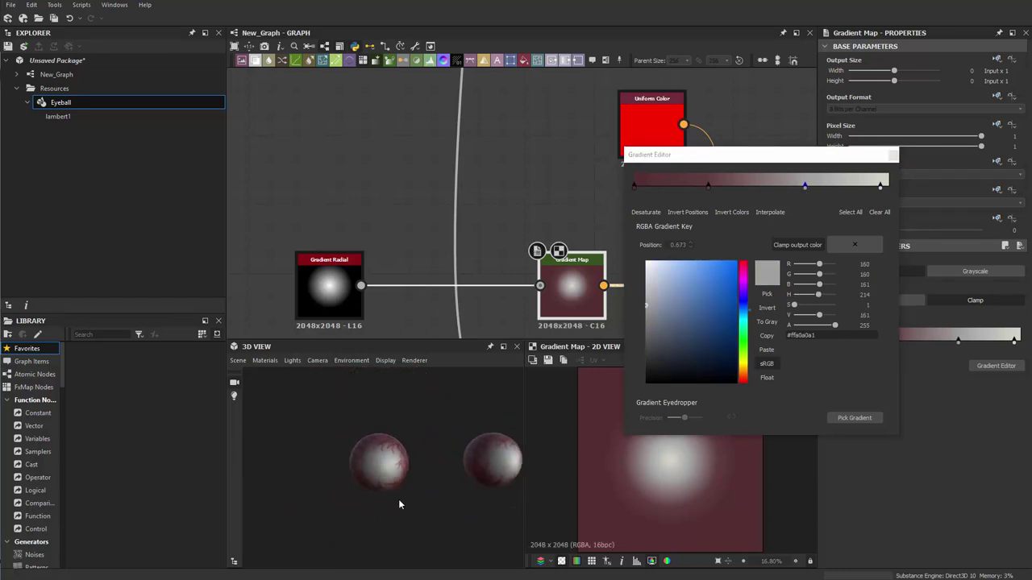
# Insert a Blur HQ node between the Gradient Map and the Blend, and set its intensity to 16.
pyautogui.scroll(6, 515, 287)
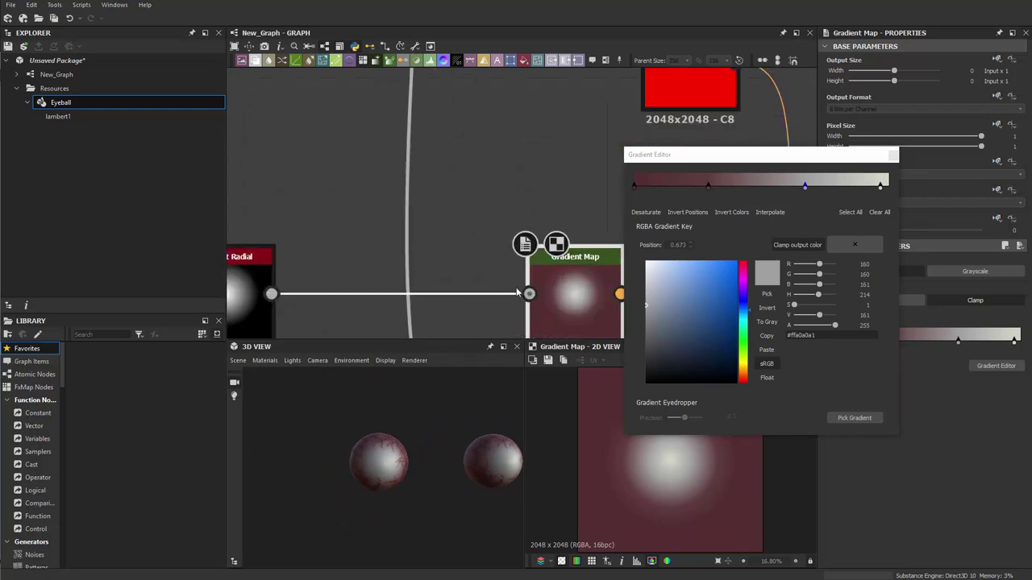
pyautogui.scroll(-8, 340, 226)
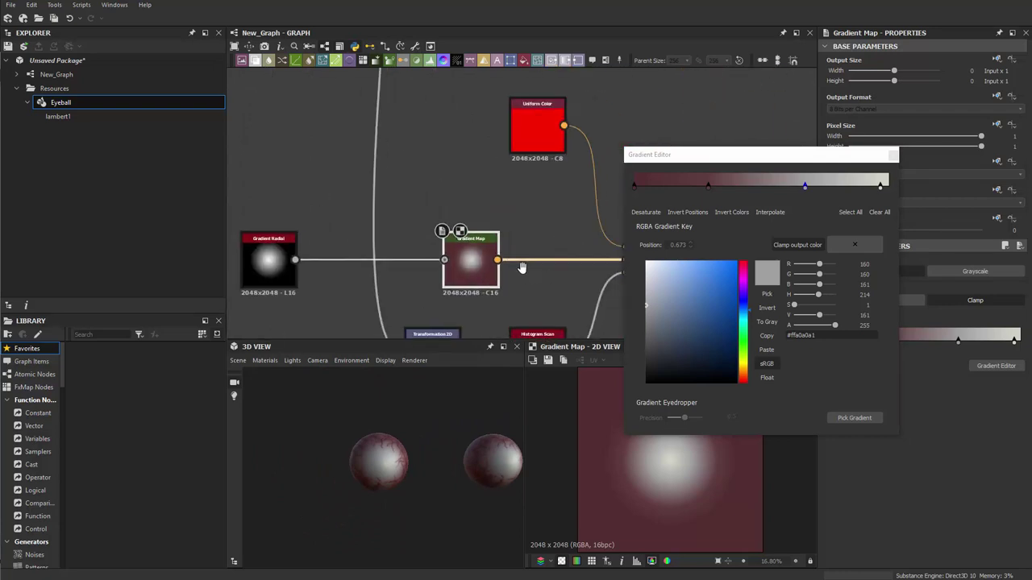
pyautogui.moveTo(477, 202); pyautogui.dragTo(492, 261)
pyautogui.press('space')
pyautogui.write('blur')
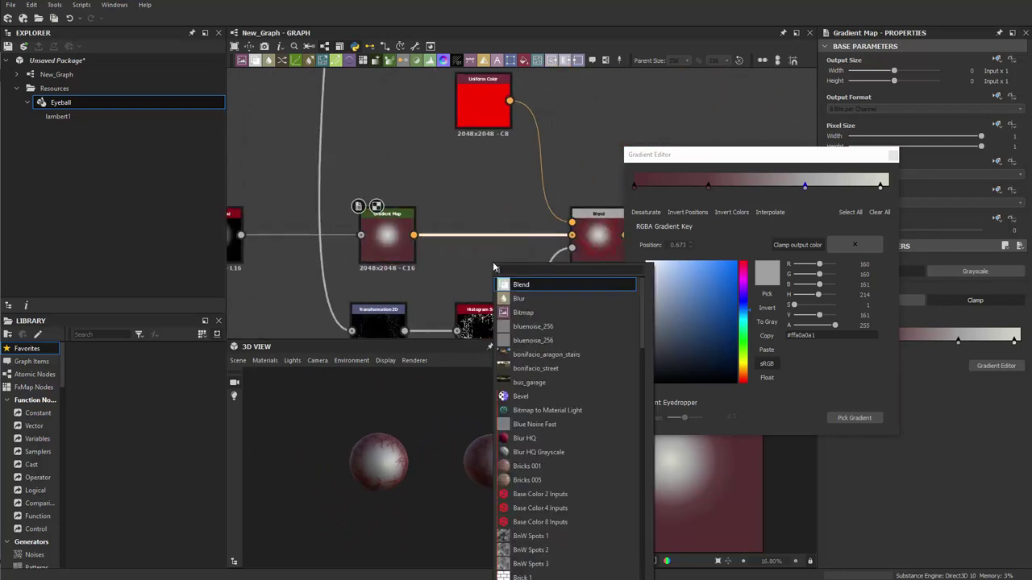
pyautogui.press('Down')
pyautogui.press('Down')
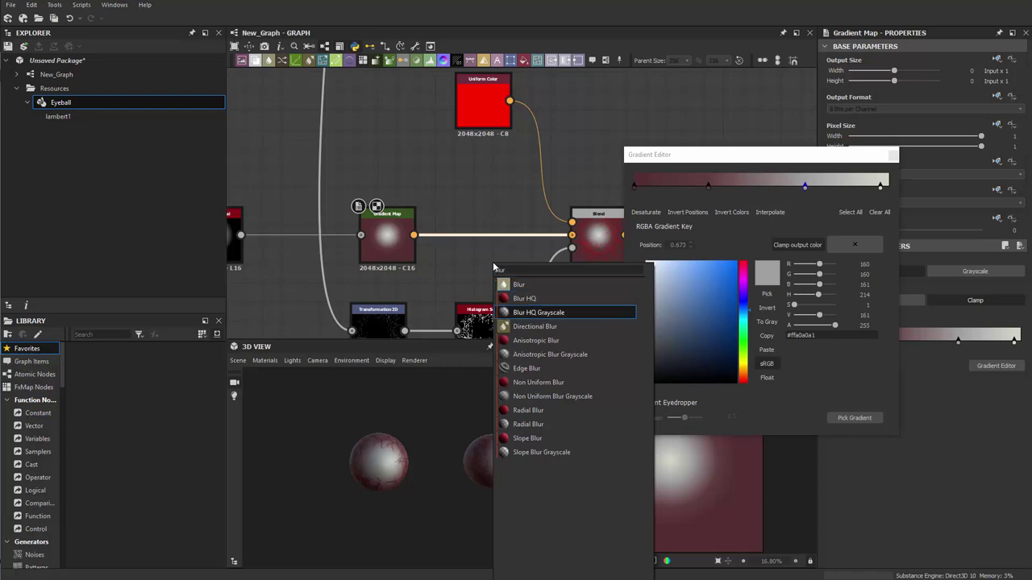
pyautogui.press('Up')
pyautogui.press('Return')
pyautogui.press('f')
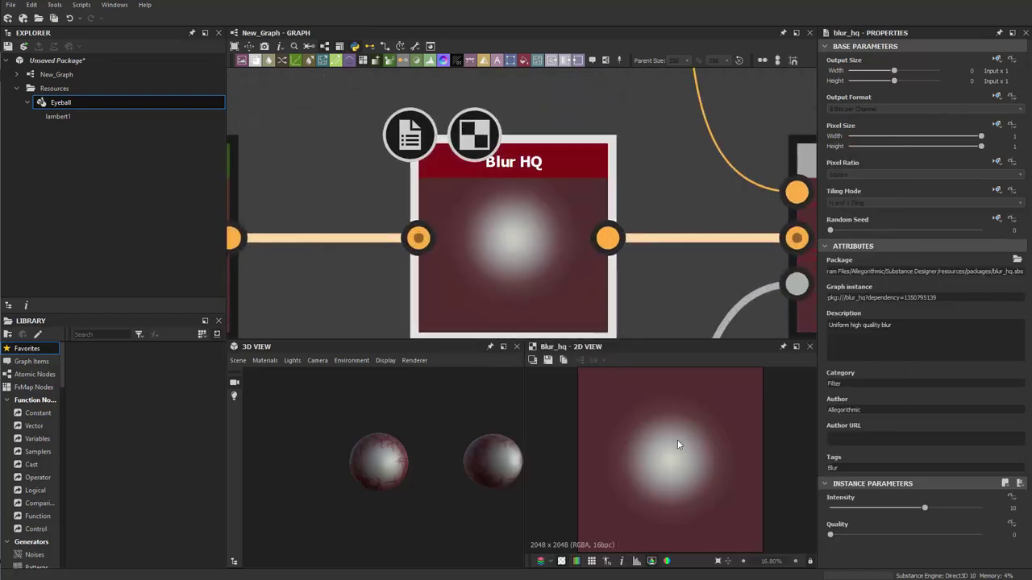
pyautogui.moveTo(937, 510); pyautogui.dragTo(981, 508)
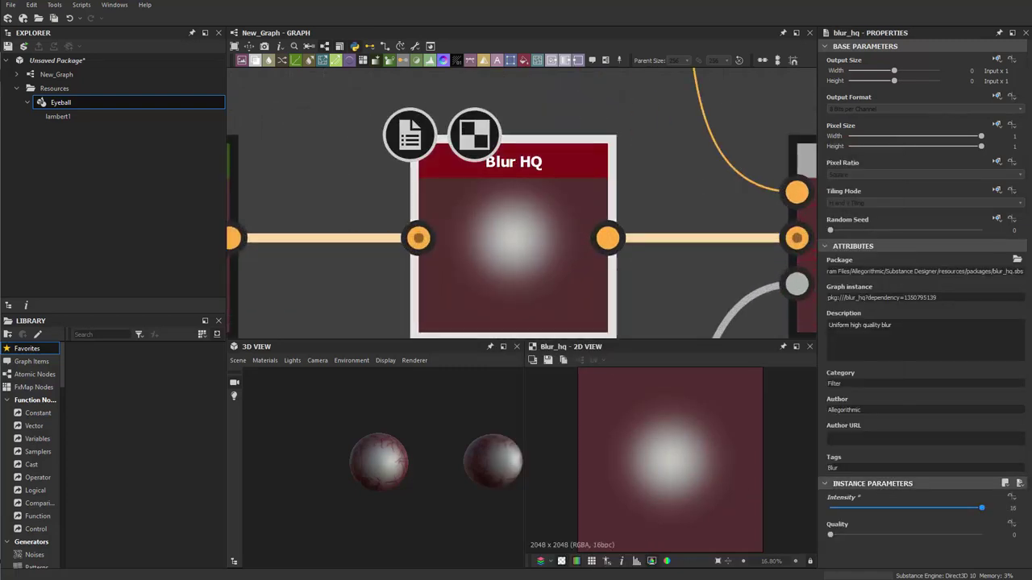
pyautogui.scroll(5, 385, 443)
# Move the dark red key of the Gradient Map closer to the dark end of the gradient.
pyautogui.moveTo(436, 290); pyautogui.dragTo(695, 279, button='middle')
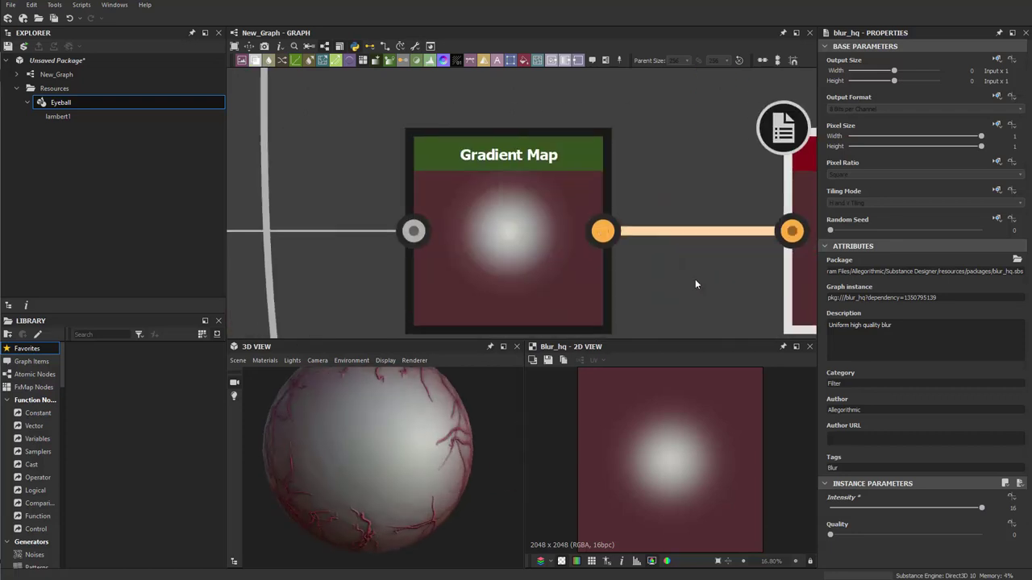
pyautogui.scroll(-3, 515, 274)
pyautogui.scroll(-3, 515, 272)
pyautogui.scroll(3, 513, 277)
pyautogui.click(512, 278)
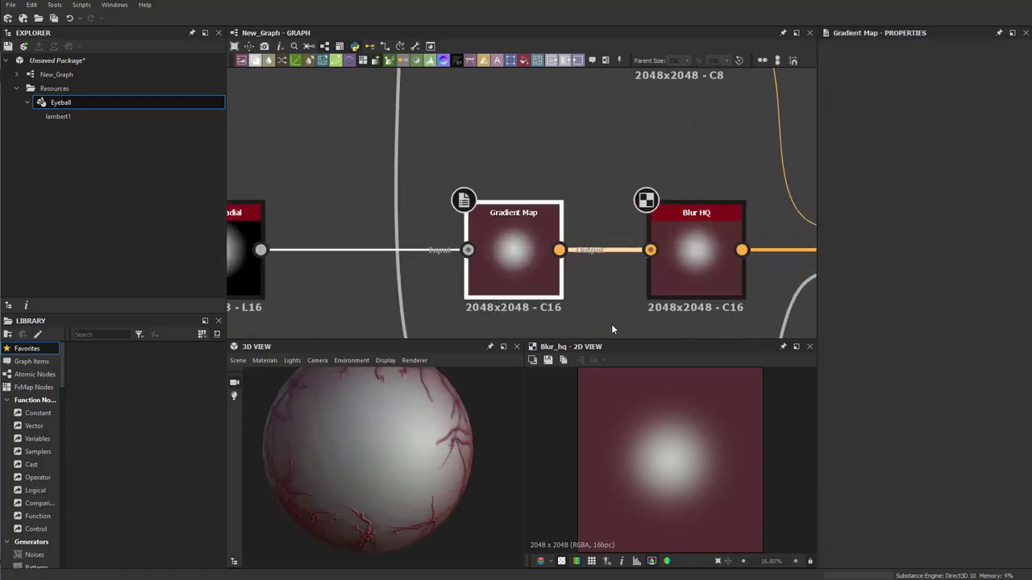
pyautogui.moveTo(885, 343); pyautogui.dragTo(863, 346)
# Try moving the grey gradient key closer to the dark end and readjusting the dark red key, and undo both moves.
pyautogui.moveTo(958, 342); pyautogui.dragTo(922, 344)
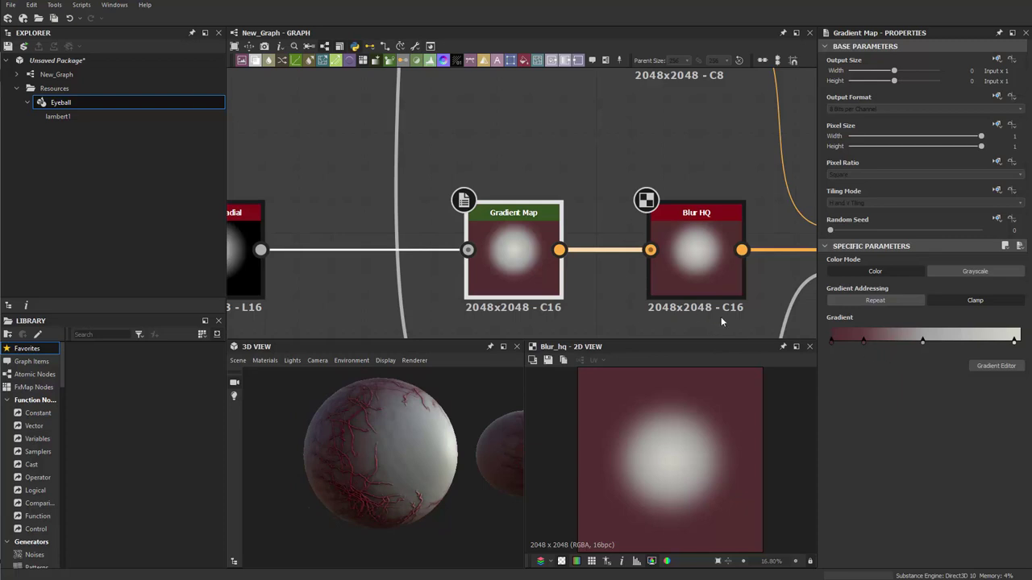
pyautogui.moveTo(863, 343)
pyautogui.mouseDown()
pyautogui.moveTo(851, 344)
pyautogui.moveTo(873, 346)
pyautogui.mouseUp()
pyautogui.hotkey('ctrl', 'z')
pyautogui.moveTo(374, 299); pyautogui.dragTo(526, 272, button='middle')
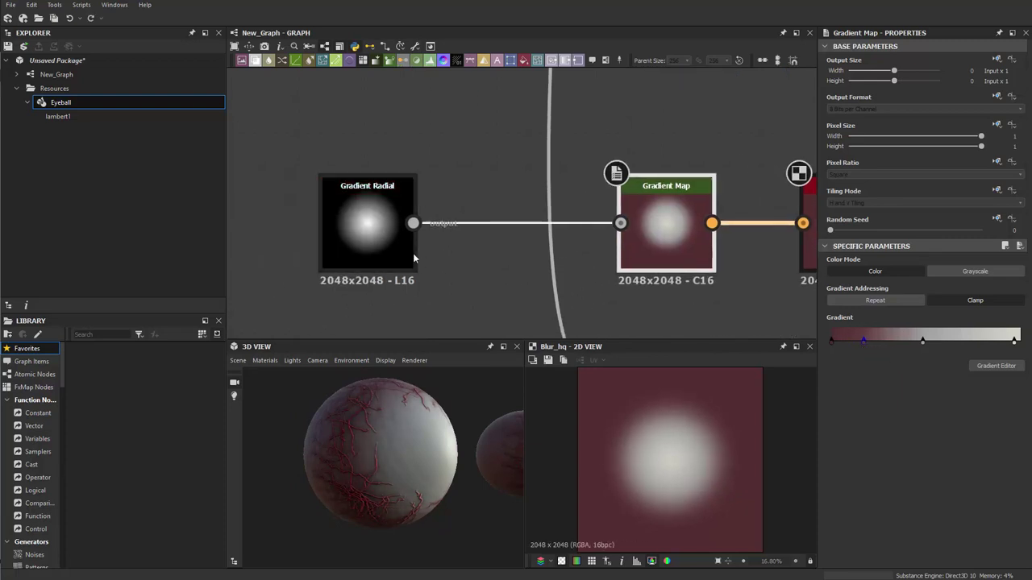
pyautogui.hotkey('ctrl', 'z')
# Enlarge the Gradient Radial by moving its second point outward, and check the wider falloff on the eyeball.
pyautogui.doubleClick(362, 248)
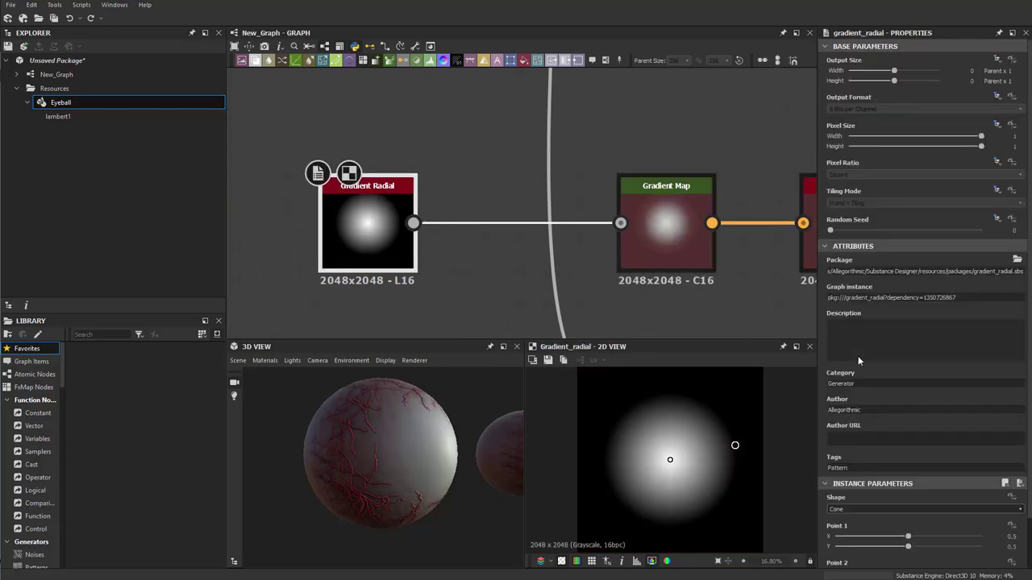
pyautogui.moveTo(736, 447); pyautogui.dragTo(754, 431)
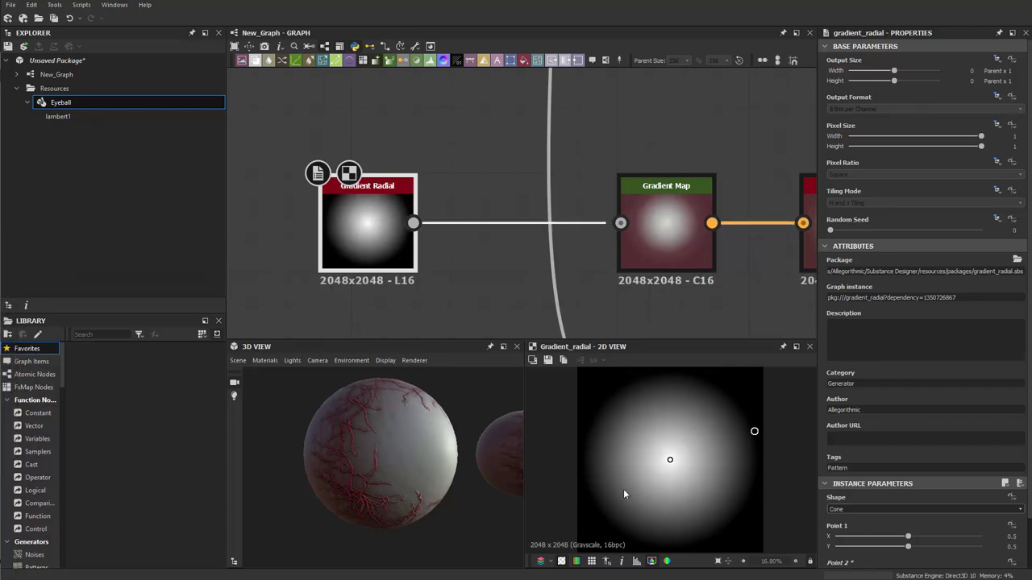
pyautogui.moveTo(399, 482)
pyautogui.mouseDown()
pyautogui.moveTo(322, 480)
pyautogui.moveTo(457, 481)
pyautogui.moveTo(434, 481)
pyautogui.moveTo(411, 528)
pyautogui.moveTo(344, 514)
pyautogui.moveTo(333, 465)
pyautogui.moveTo(392, 456)
pyautogui.moveTo(394, 479)
pyautogui.mouseUp()
pyautogui.scroll(4, 458, 477)
pyautogui.scroll(-6, 392, 456)
# Lower the opacity of the vein Blend to 0.17 after trying 0.26 and 0.14 against the eyeball.
pyautogui.moveTo(614, 253); pyautogui.dragTo(258, 250, button='middle')
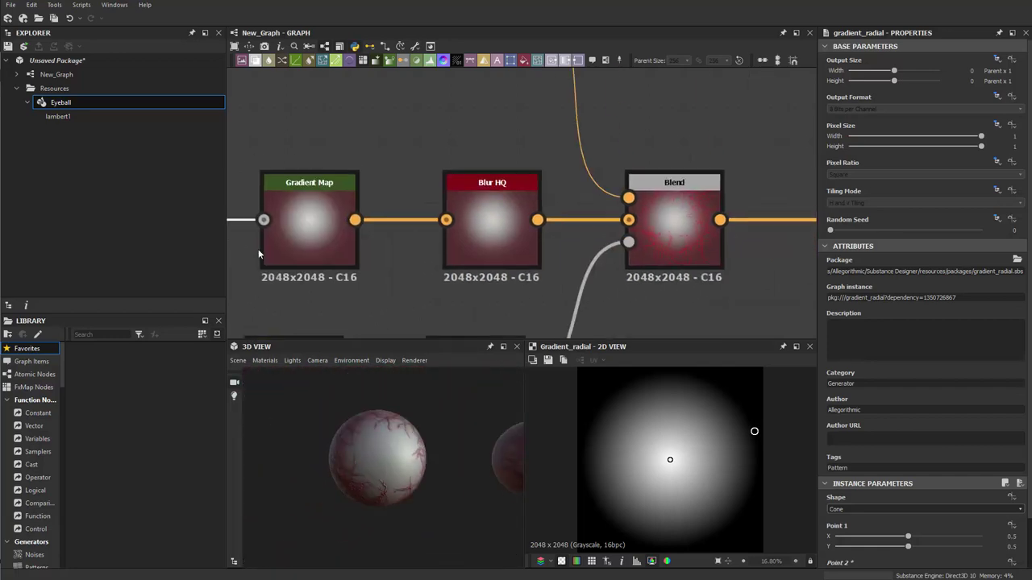
pyautogui.moveTo(619, 225); pyautogui.dragTo(501, 253, button='middle')
pyautogui.scroll(2, 501, 257)
pyautogui.scroll(-5, 594, 260)
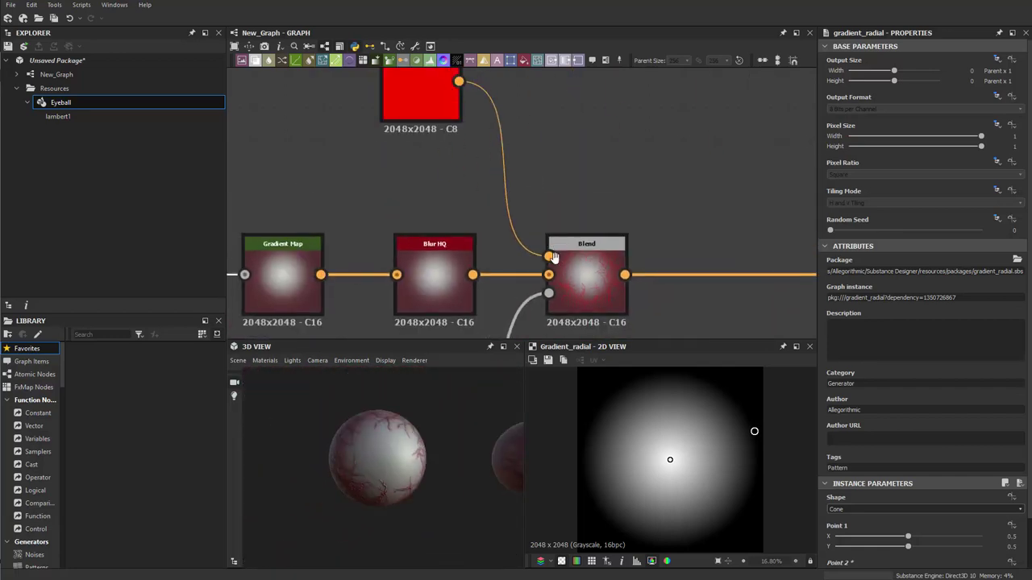
pyautogui.moveTo(570, 278); pyautogui.dragTo(579, 314, button='middle')
pyautogui.click(579, 314)
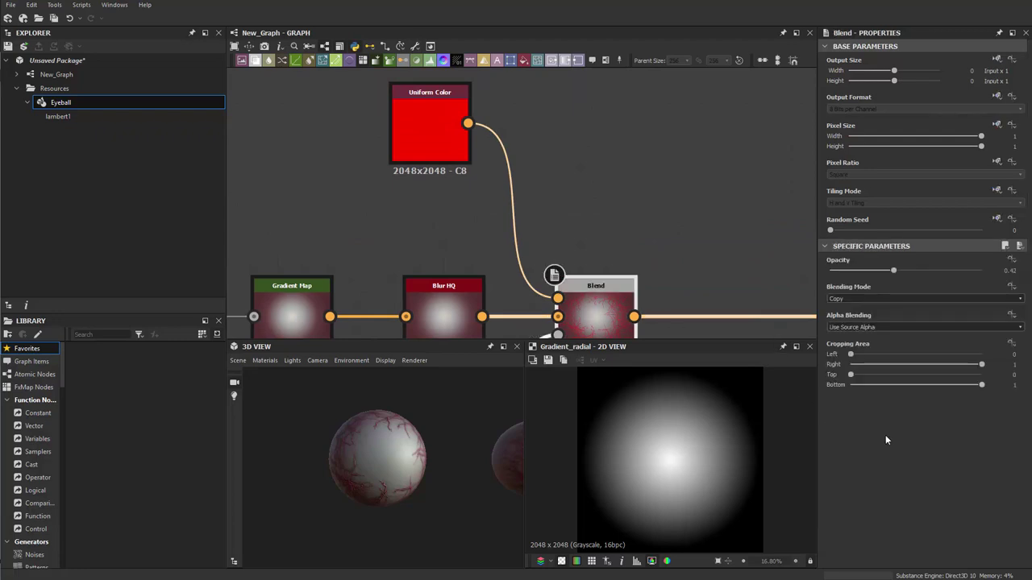
pyautogui.click(868, 270)
pyautogui.scroll(5, 343, 453)
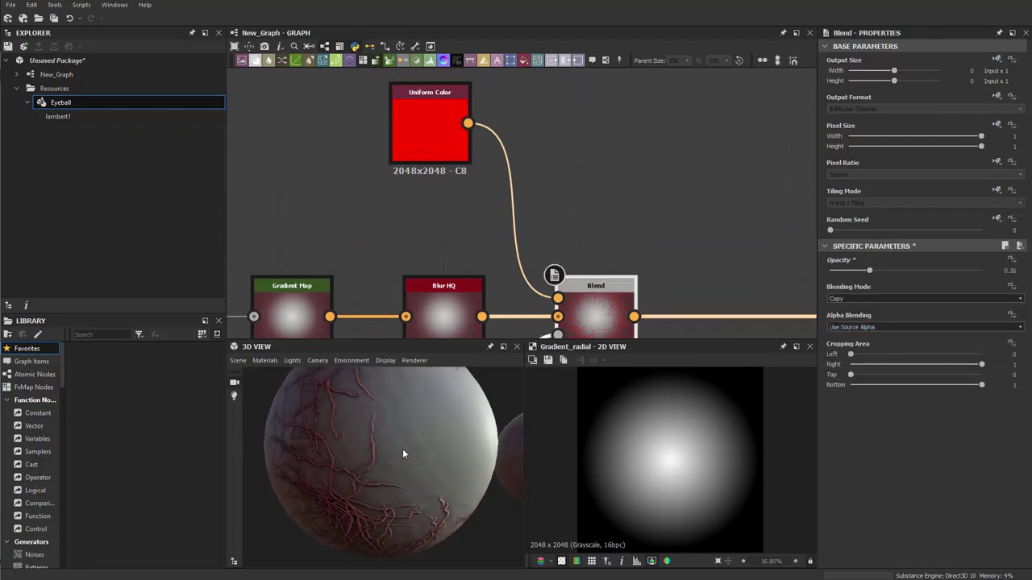
pyautogui.click(851, 271)
pyautogui.scroll(-5, 504, 445)
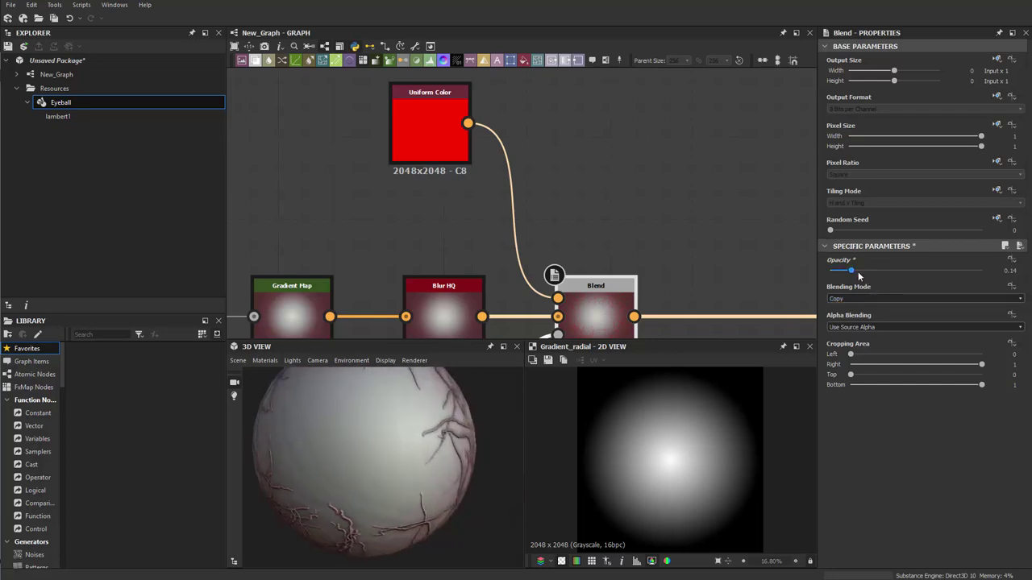
pyautogui.scroll(-8, 470, 445)
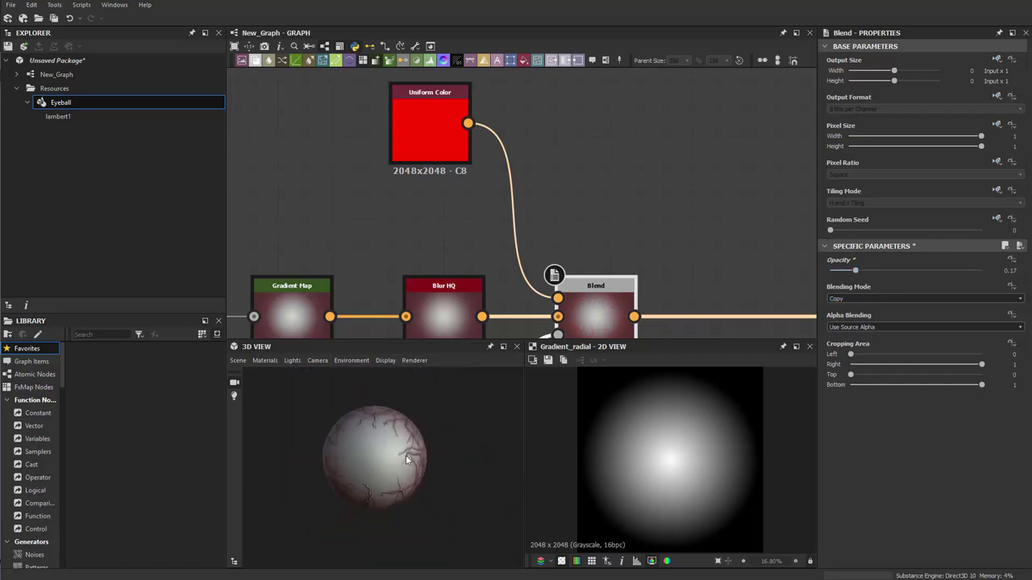
# Examine the Blend output in 2D and the softened veins on the eyeball up close.
pyautogui.scroll(-2, 798, 266)
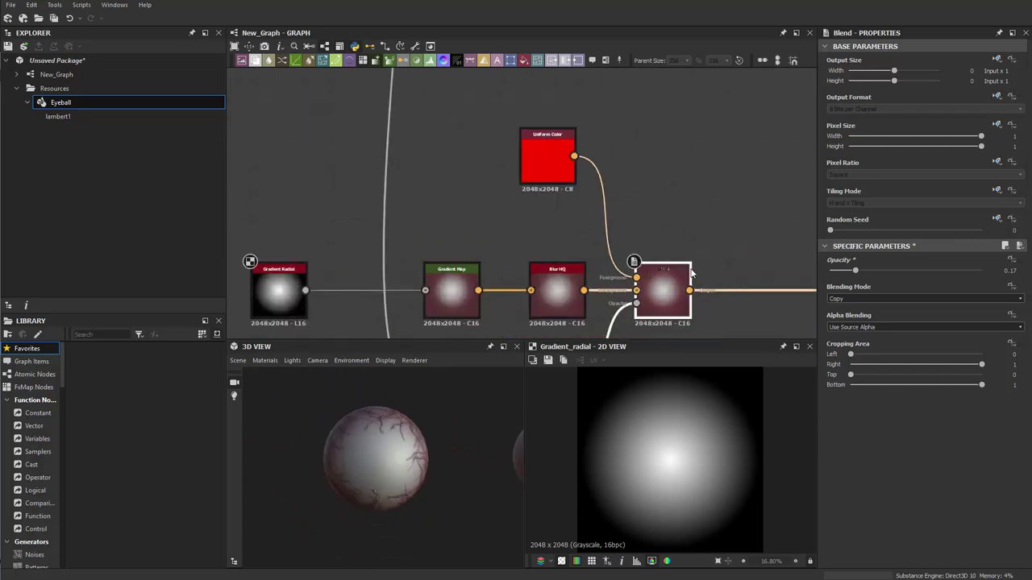
pyautogui.scroll(5, 657, 295)
pyautogui.doubleClick(652, 295)
pyautogui.scroll(-4, 691, 476)
pyautogui.scroll(8, 670, 442)
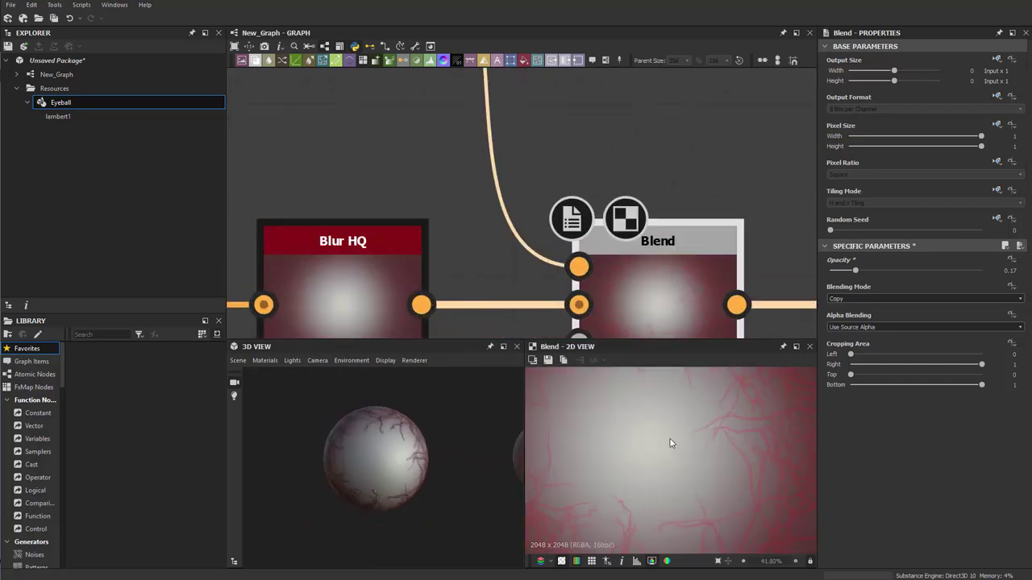
pyautogui.scroll(-4, 671, 443)
pyautogui.scroll(-8, 618, 143)
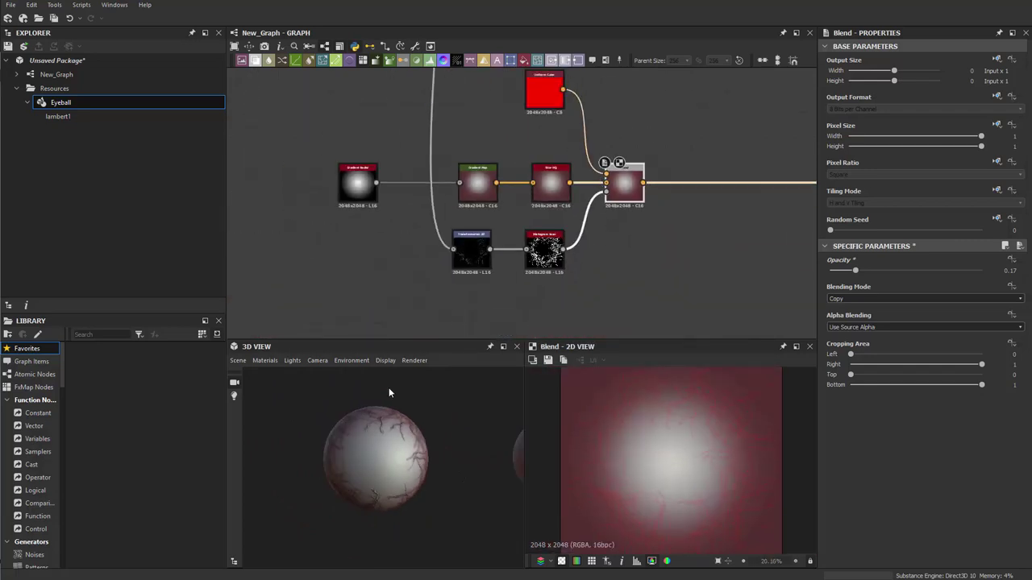
pyautogui.moveTo(389, 390); pyautogui.dragTo(371, 459)
pyautogui.scroll(6, 357, 476)
pyautogui.scroll(-3, 361, 453)
pyautogui.scroll(2, 350, 445)
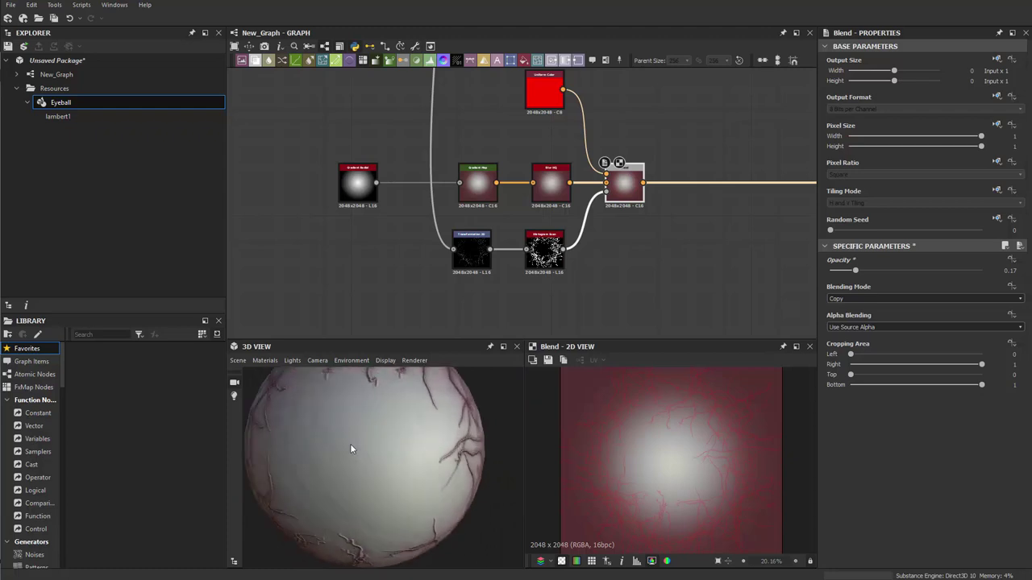